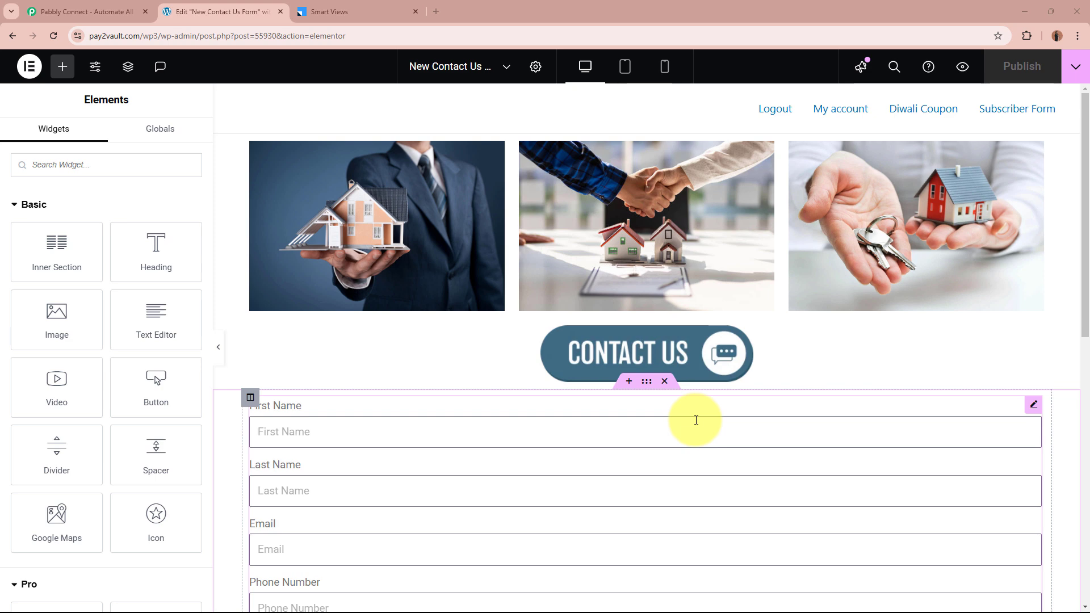
Compare the Elementor contact form with the LeadSquared Smart Views list, which holds one test lead
scroll(696, 420, down, 4)
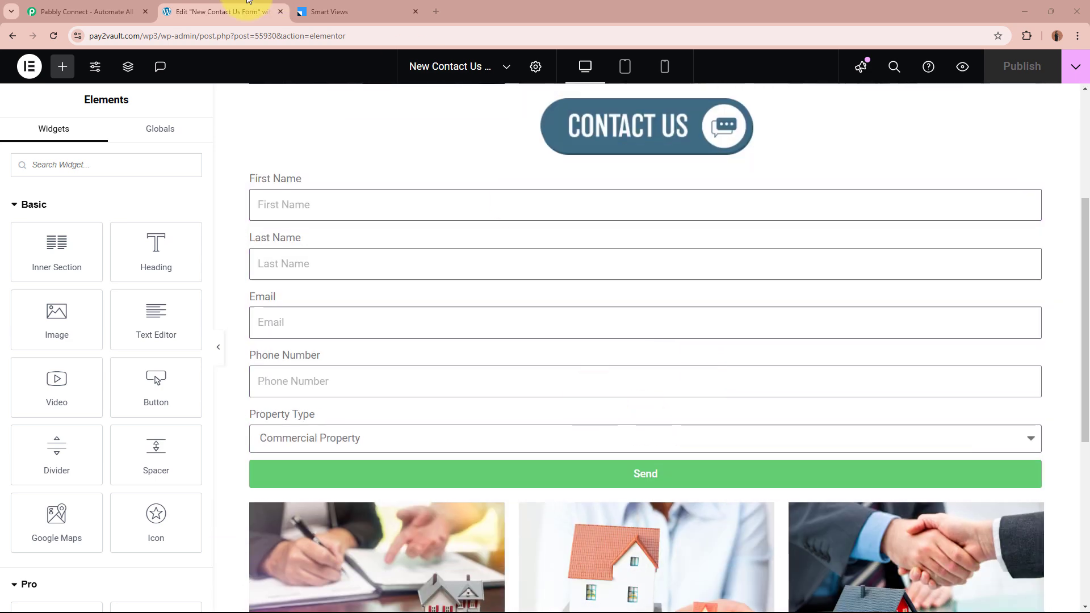
click(344, 11)
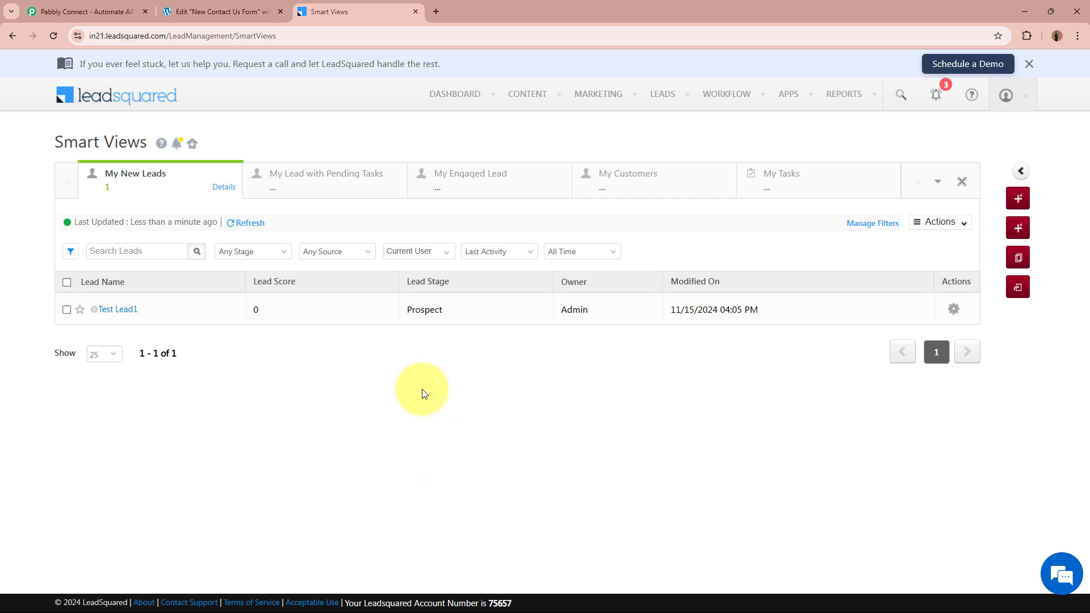
click(241, 11)
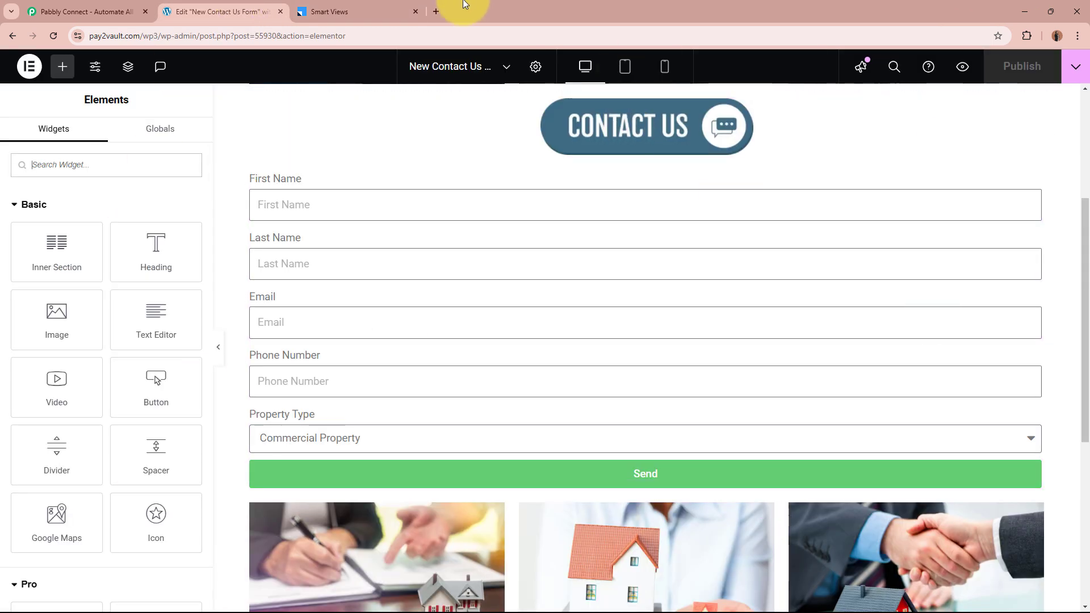
click(328, 11)
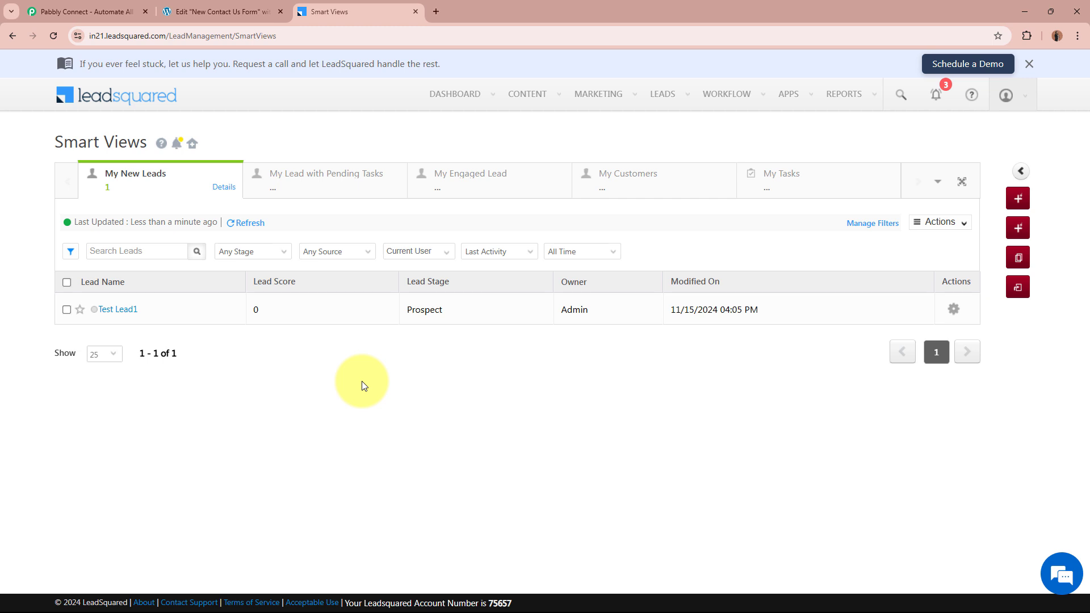
click(224, 11)
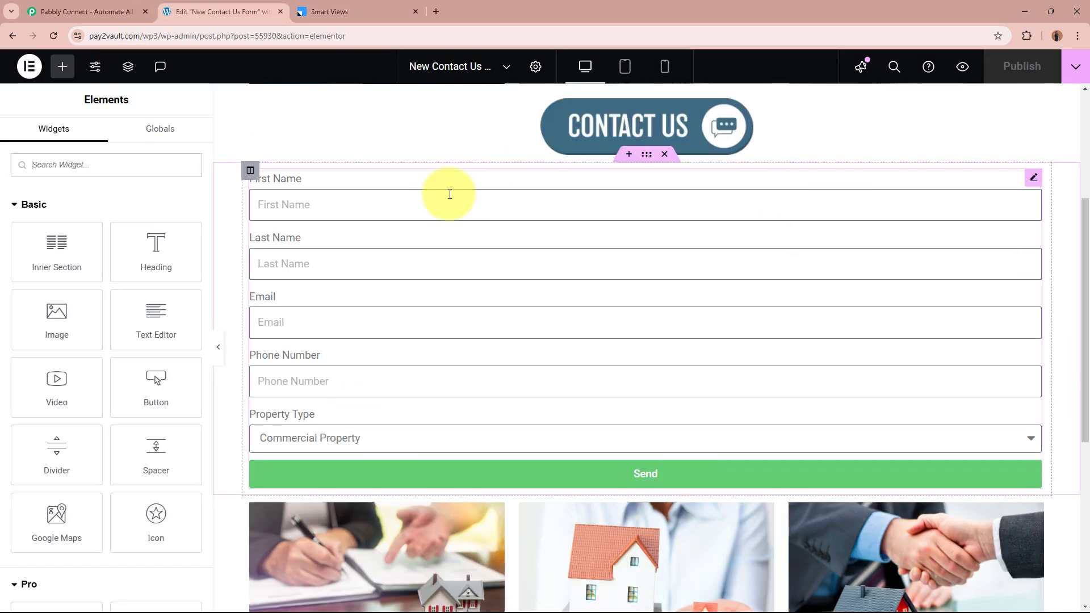
click(350, 11)
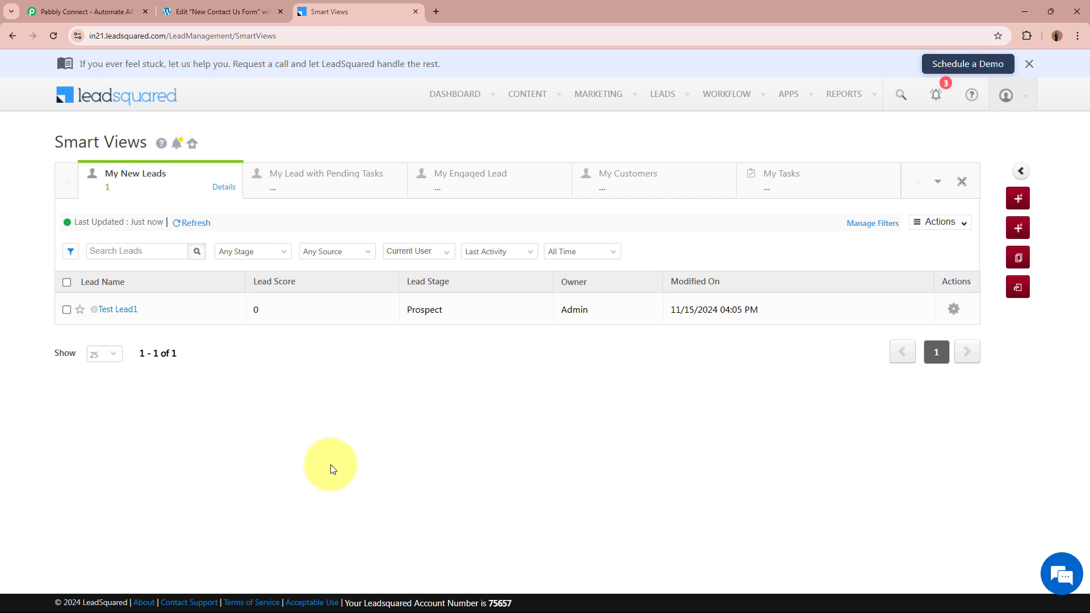
click(258, 5)
Sign in to Pabbly and launch Pabbly Connect from the All Pabbly Apps list
click(49, 11)
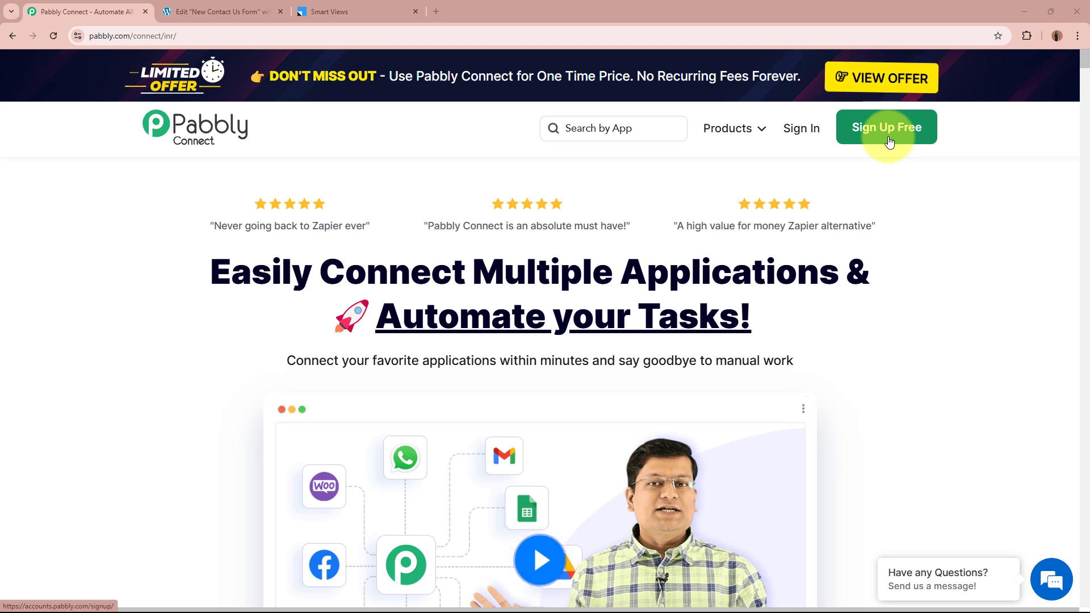
click(812, 142)
drag(151, 147, 349, 157)
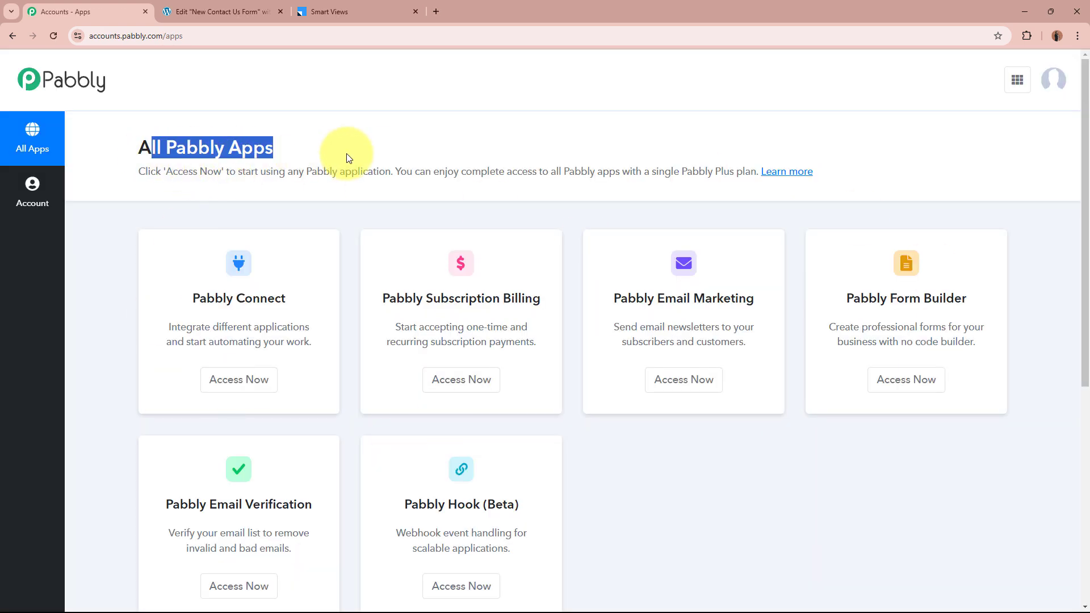
click(349, 157)
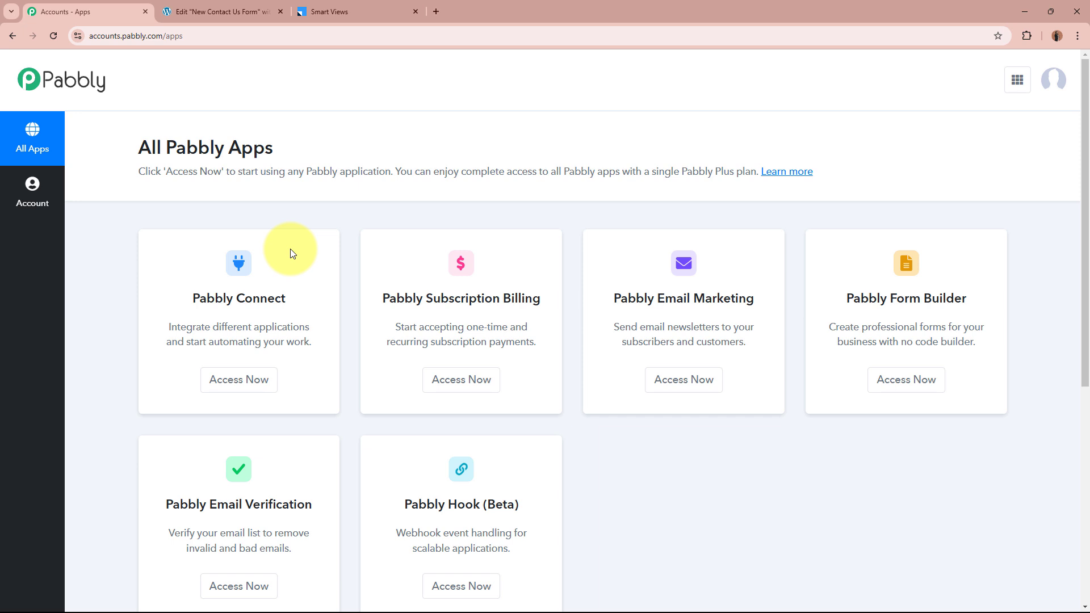
drag(198, 303, 275, 301)
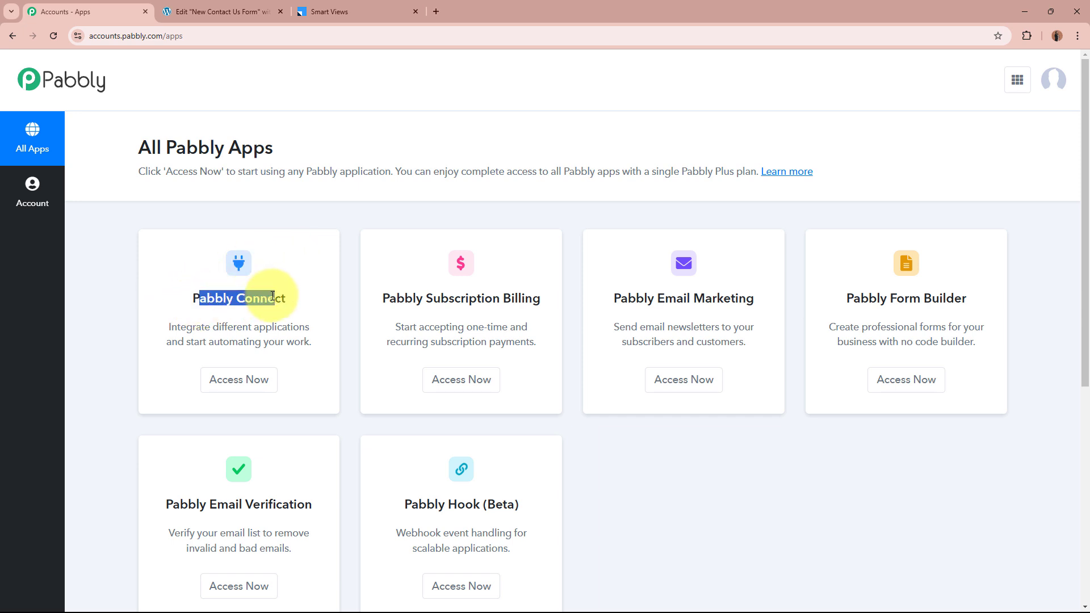
click(265, 296)
click(255, 390)
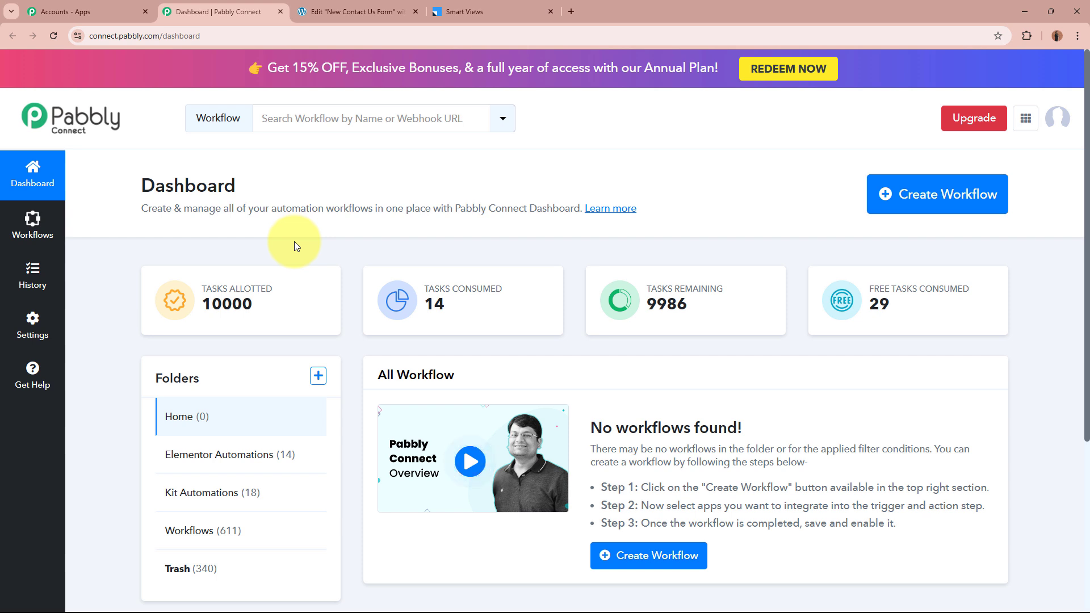
Create the workflow 'Create LeadSquared Lead on Elementor Form Submission' filed under the Elementor Automations folder
click(953, 190)
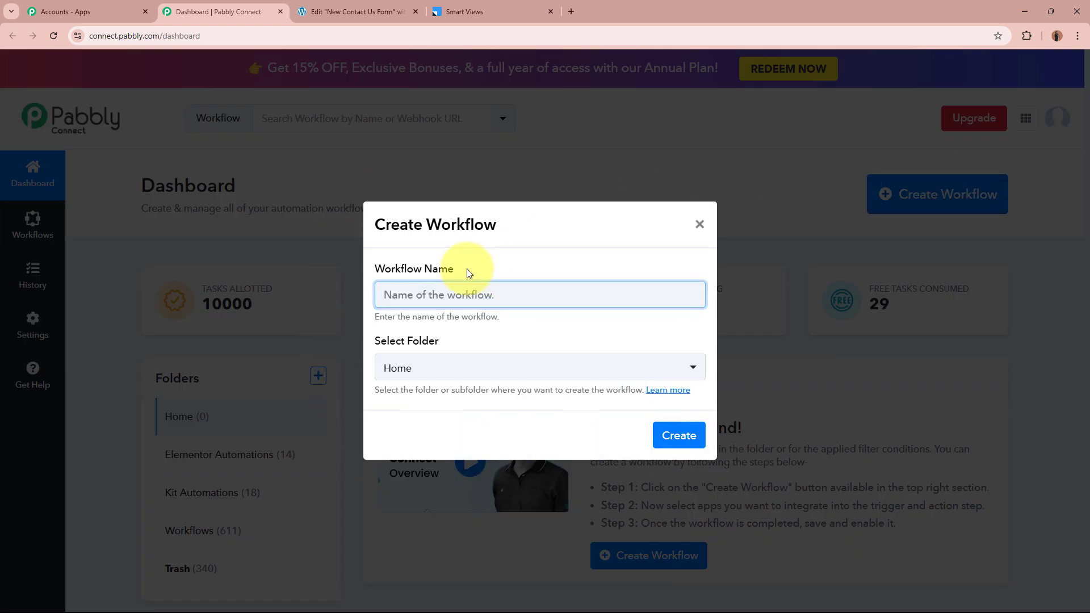
drag(466, 268, 311, 268)
drag(443, 348, 456, 299)
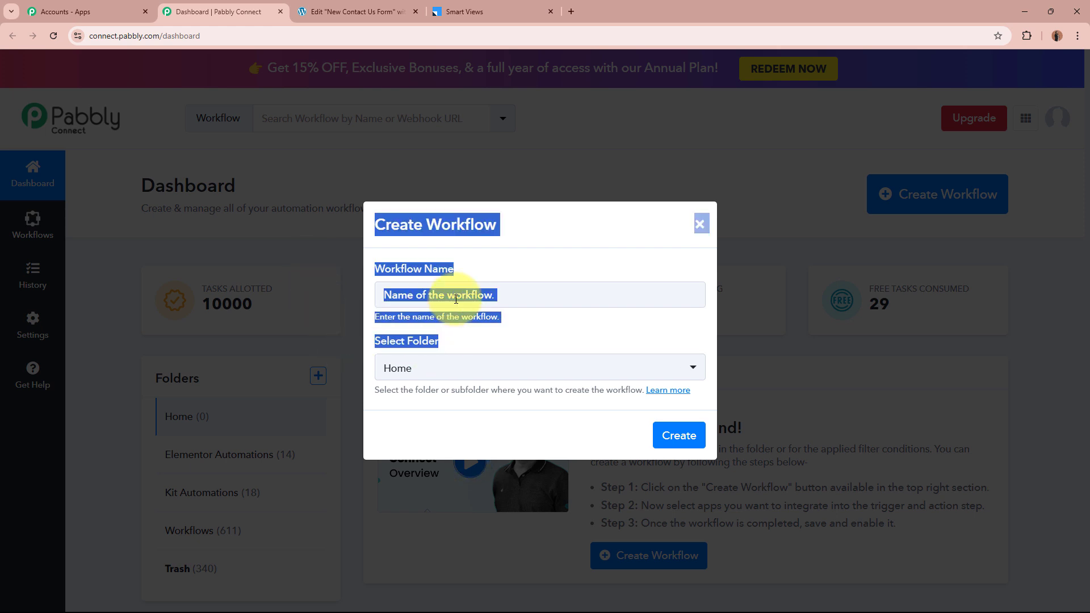
click(456, 300)
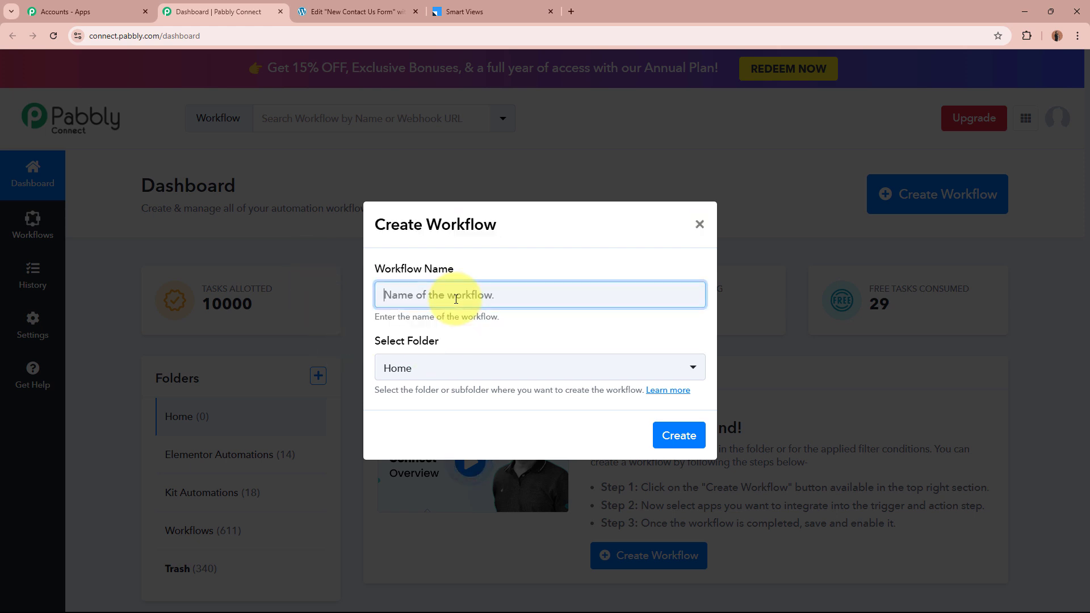
text(Create LeadSquared Lead on Elementor Form Submission)
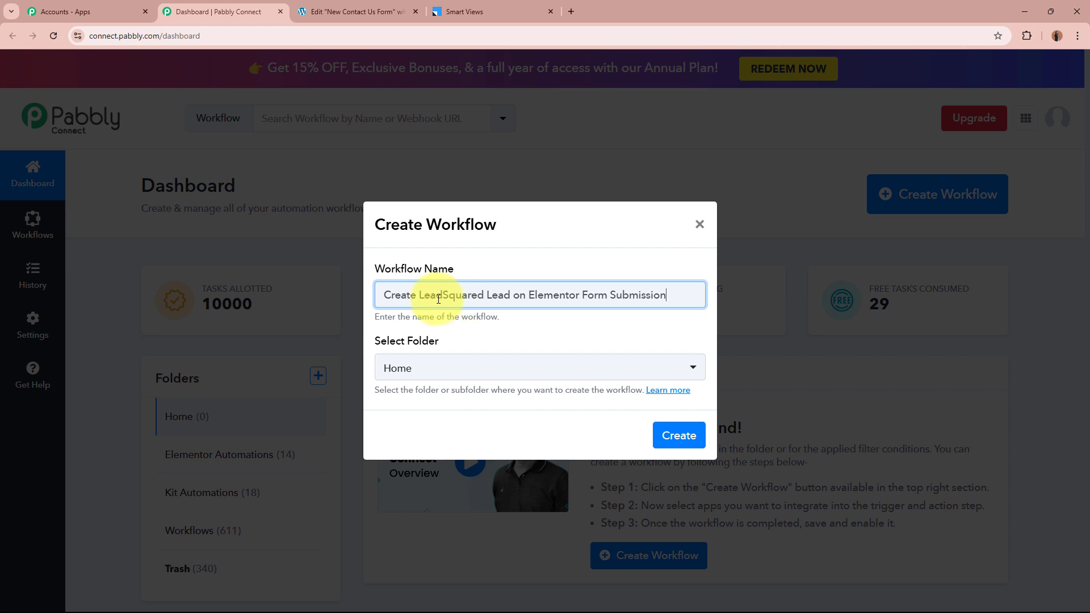
drag(417, 295, 647, 294)
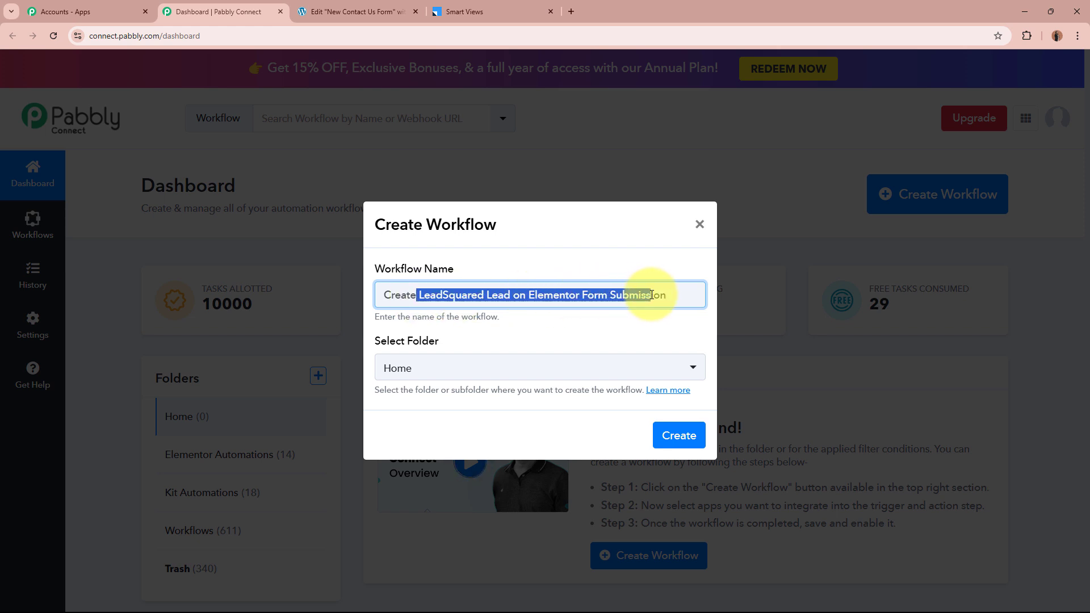
click(628, 333)
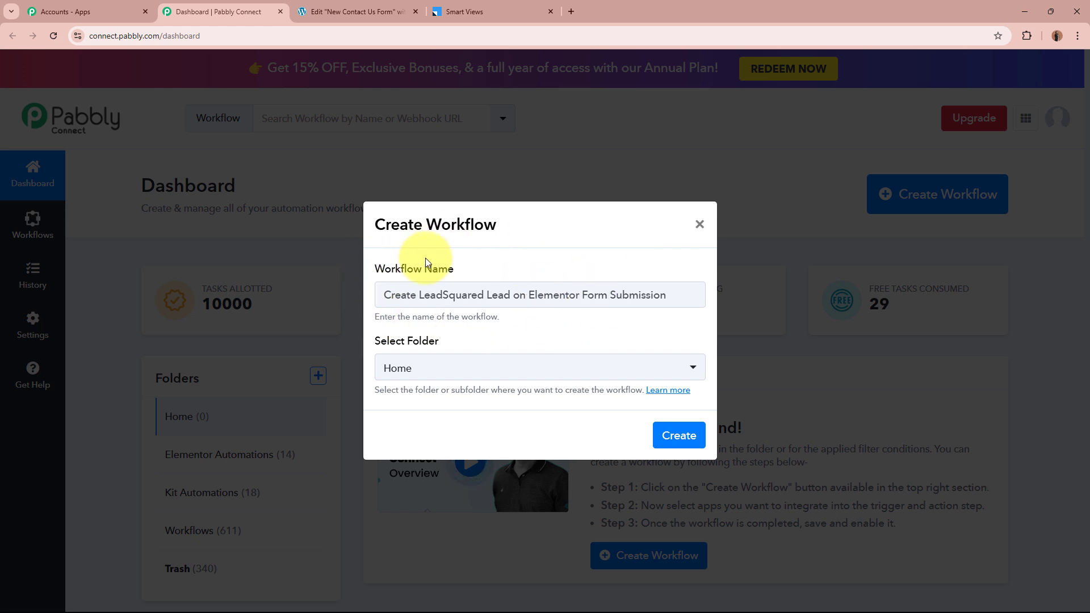
click(449, 368)
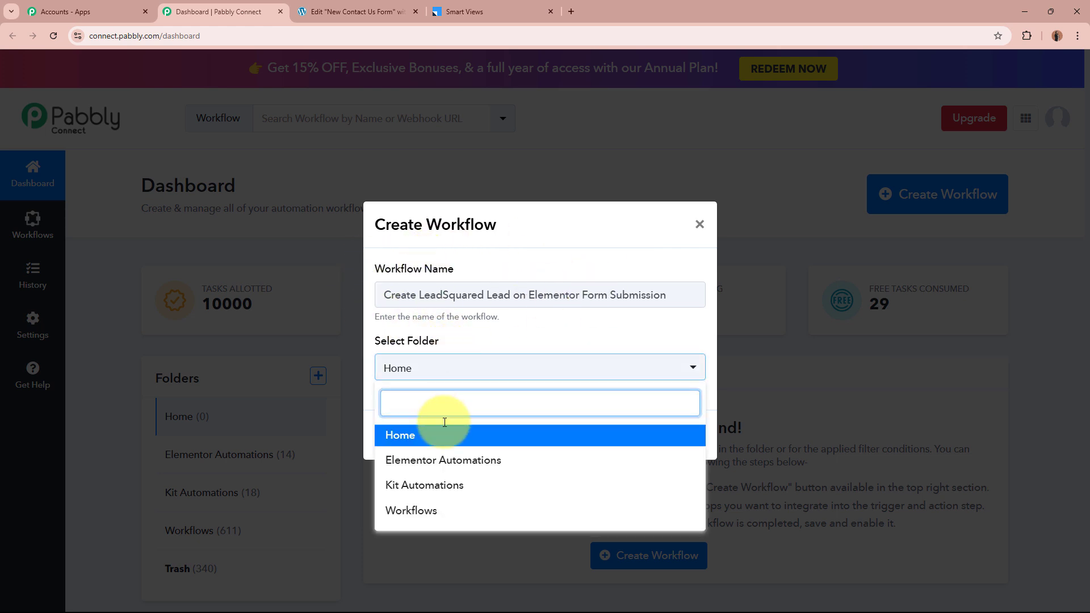
click(445, 460)
click(400, 429)
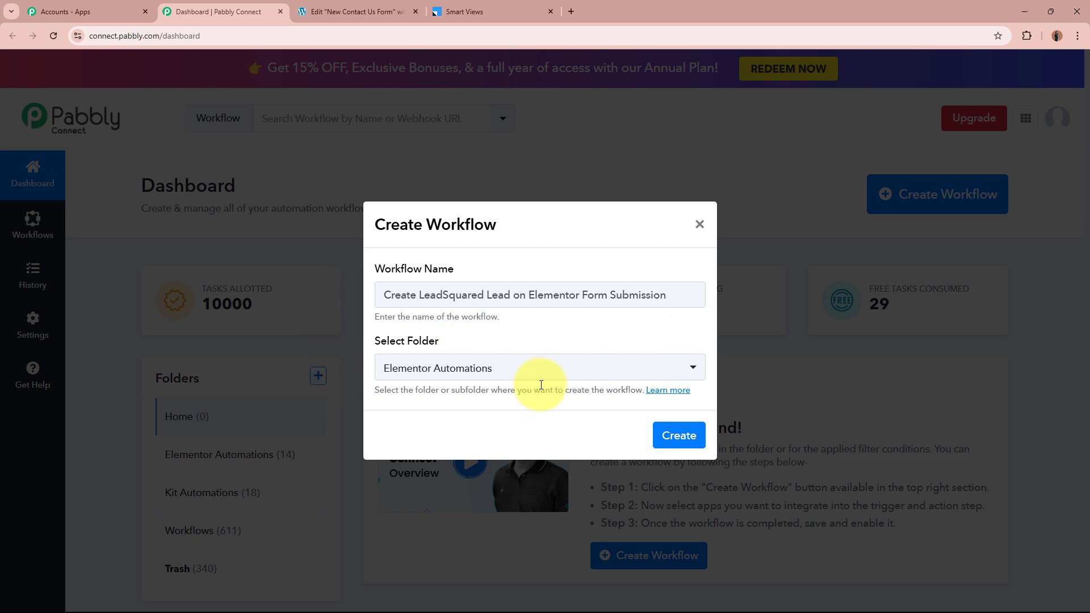
click(686, 438)
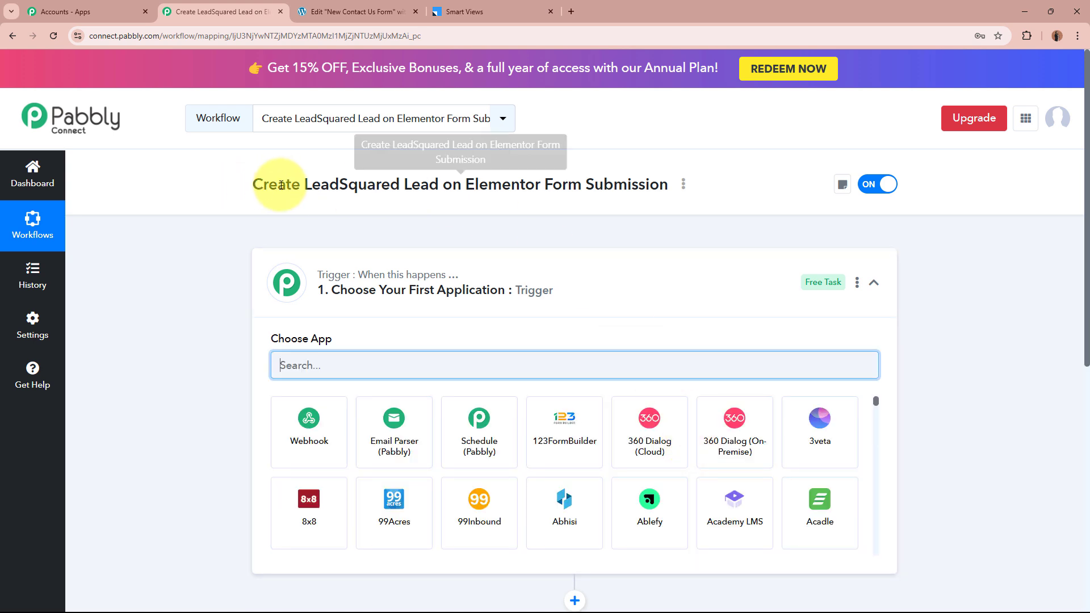
Search 'Ele' in the trigger step's Choose App list
click(633, 278)
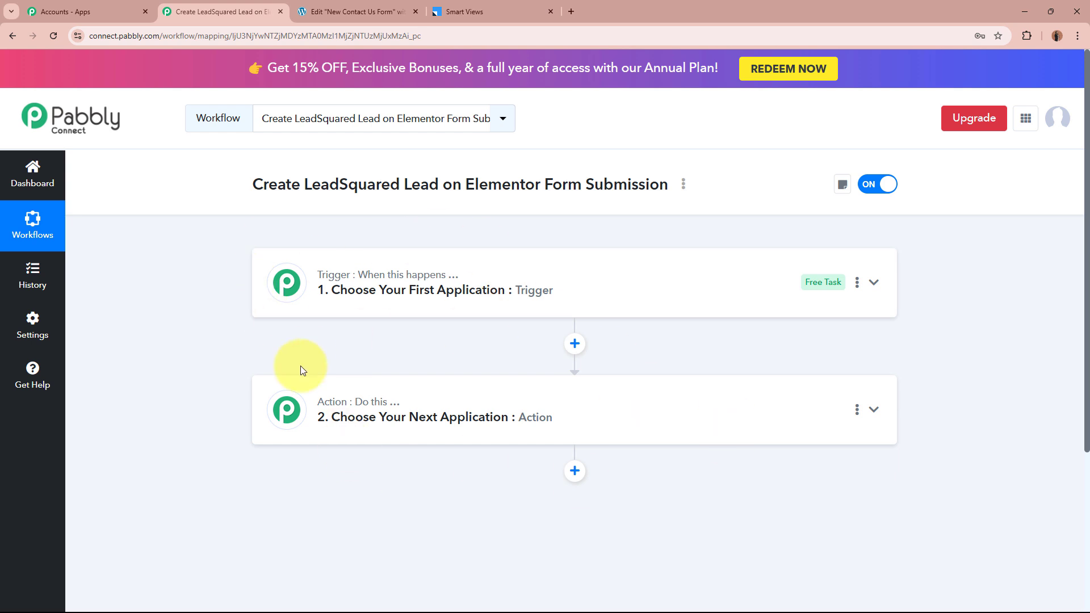
click(687, 272)
click(650, 364)
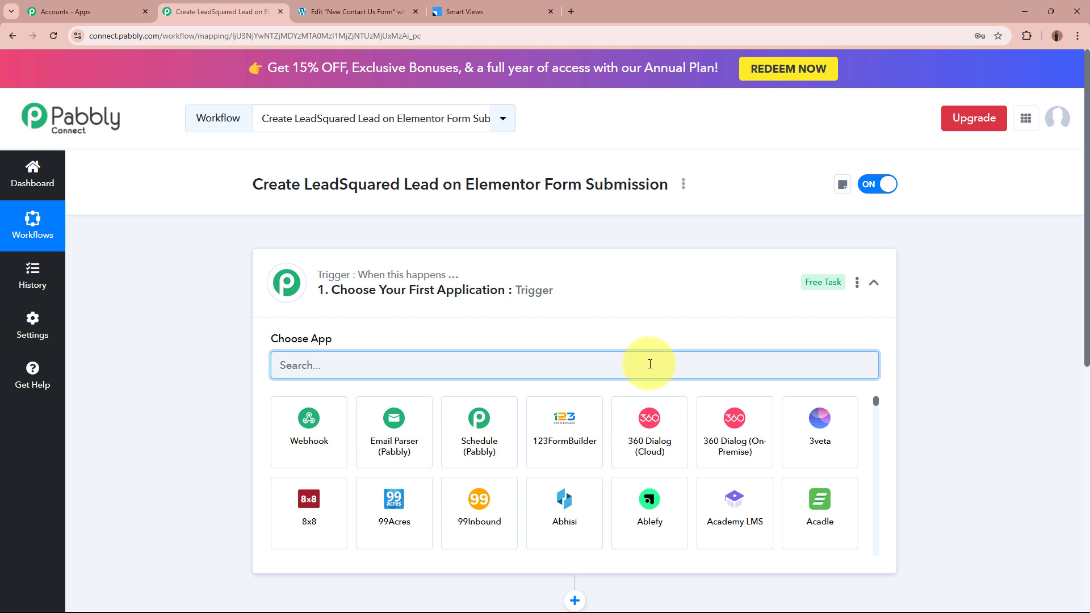
text(Ele)
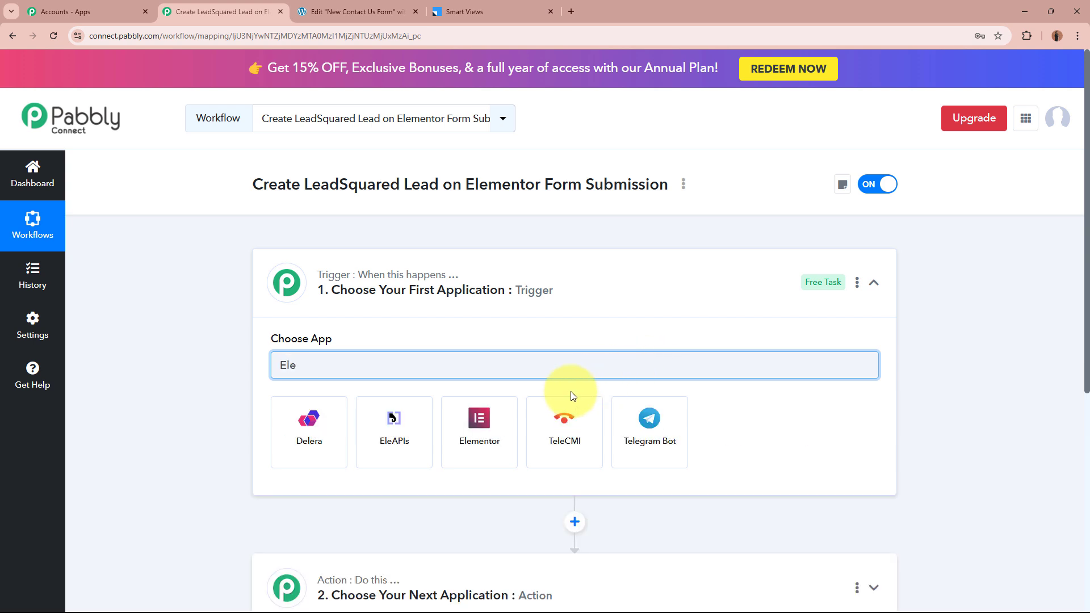
Review the contact form's fields in the Elementor editor, then return to the workflow
click(352, 11)
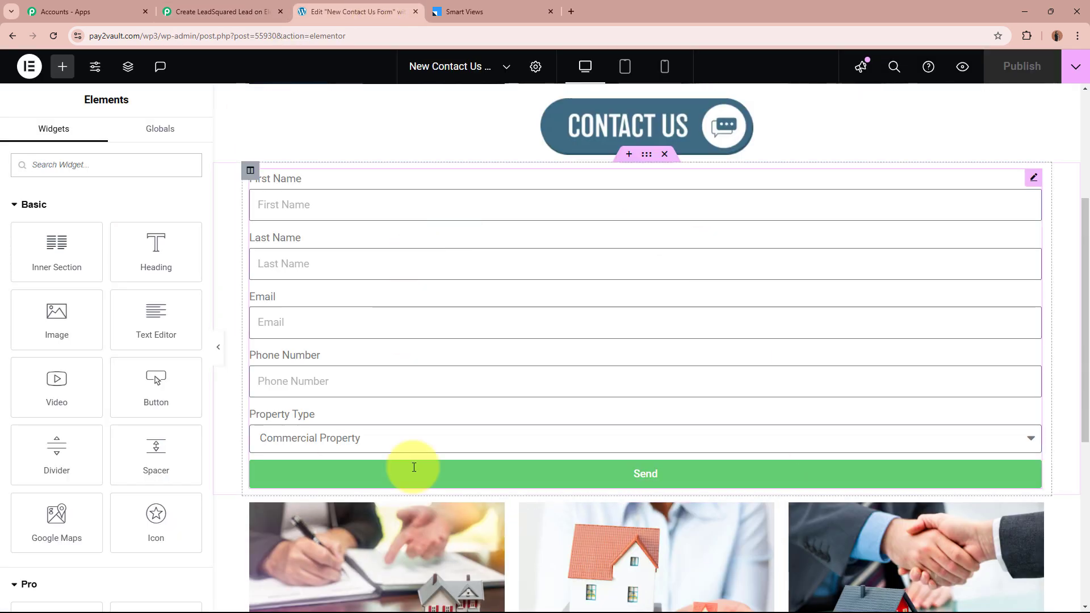
scroll(630, 354, up, 4)
scroll(827, 397, down, 2)
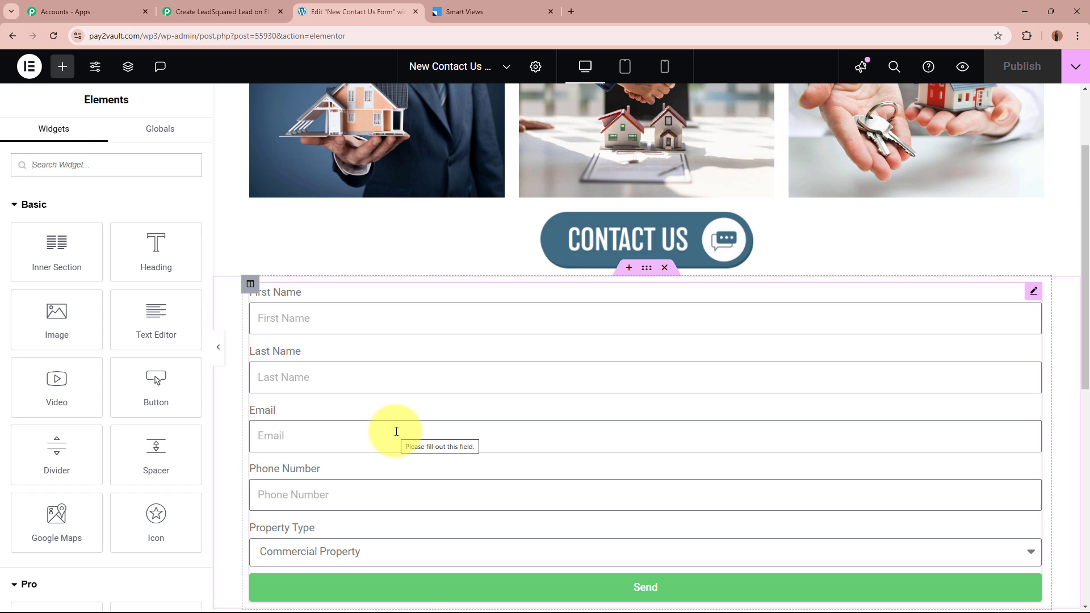
click(227, 12)
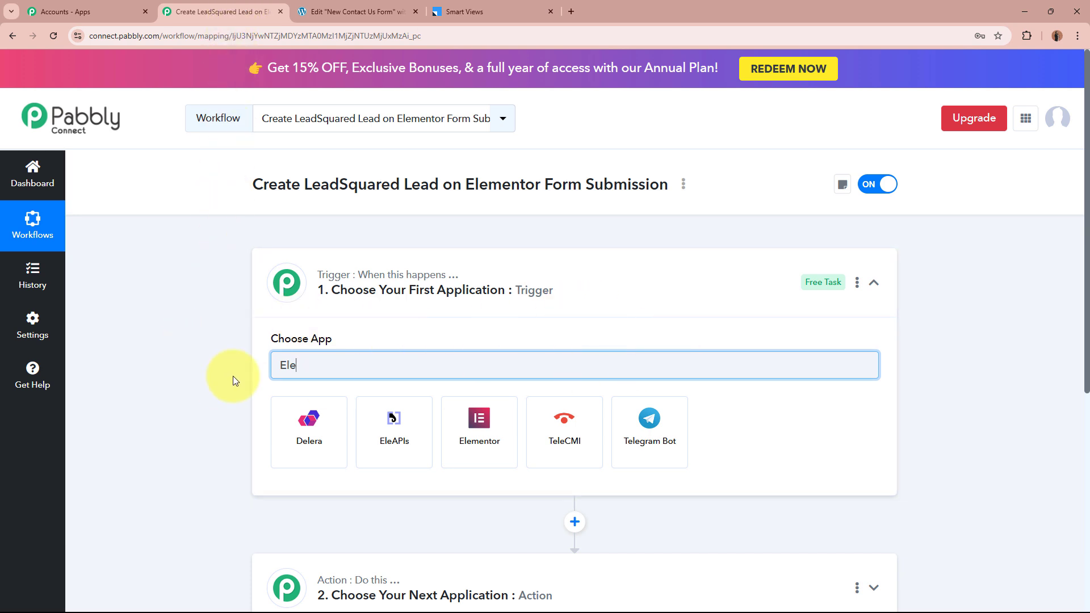
Set the trigger to Elementor with the New Form Submission event
click(465, 433)
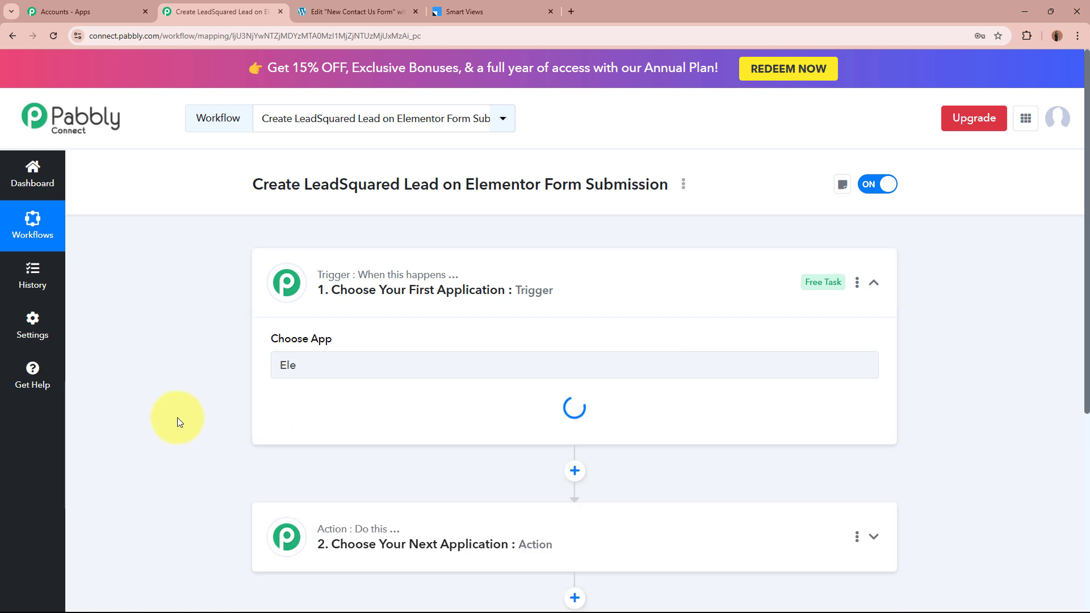
click(363, 427)
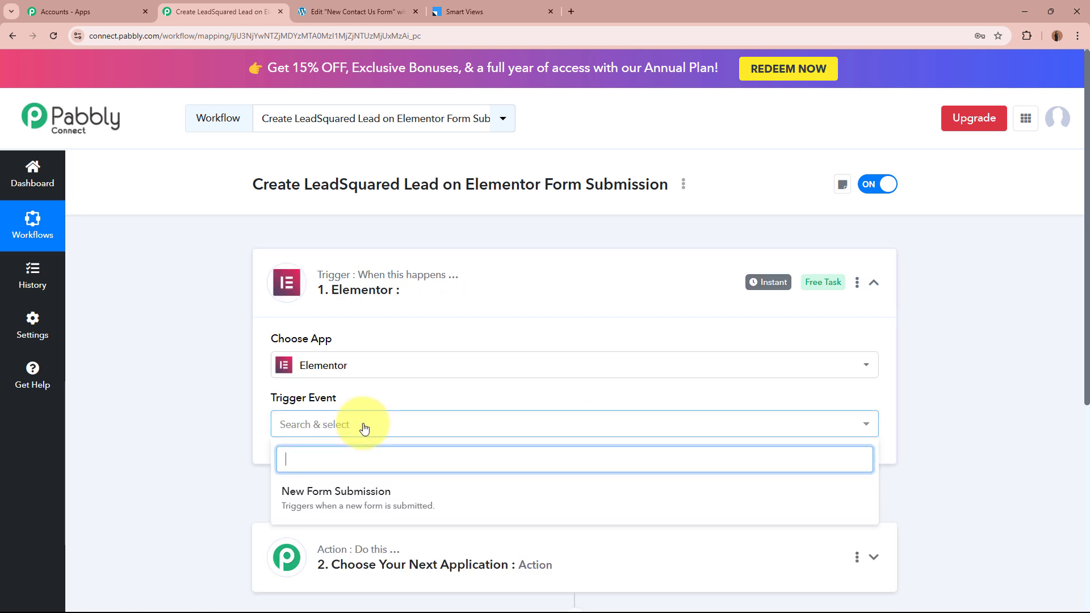
click(351, 492)
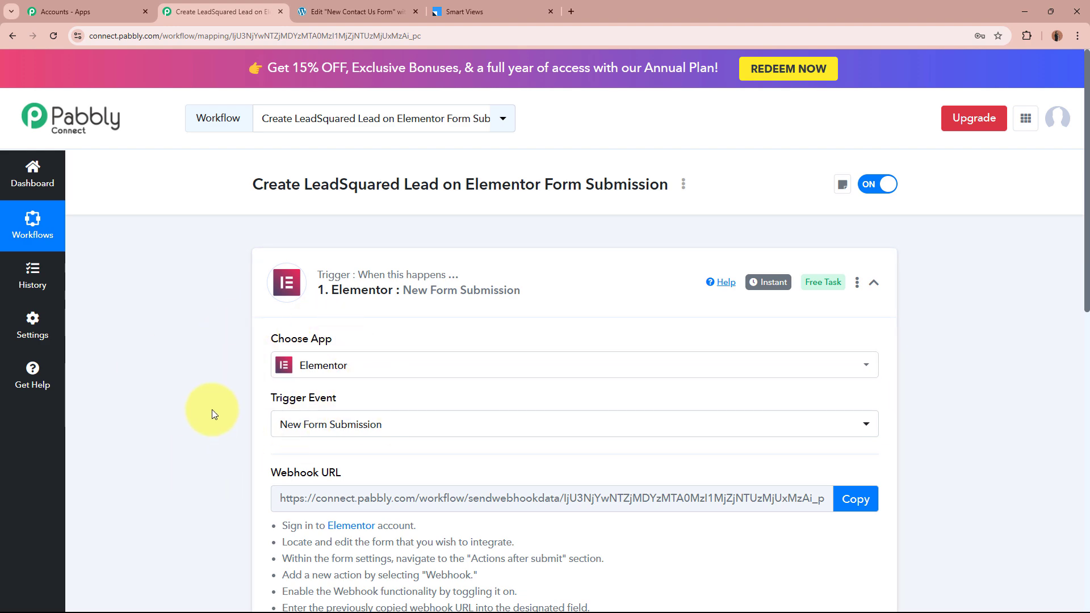
scroll(212, 410, down, 4)
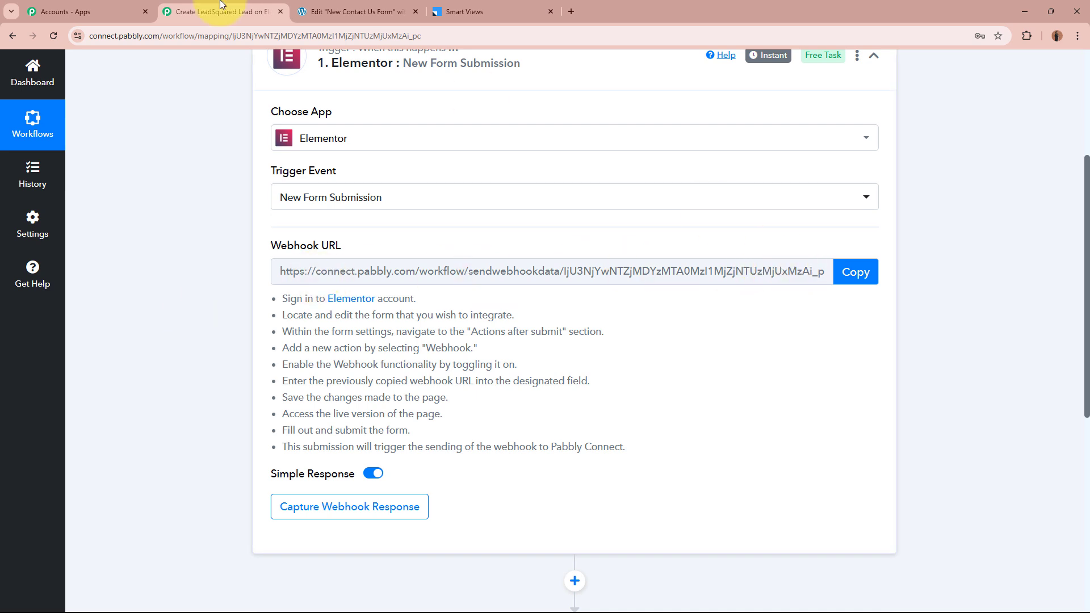
Copy the trigger's webhook URL and start waiting for a webhook response
click(316, 11)
click(237, 11)
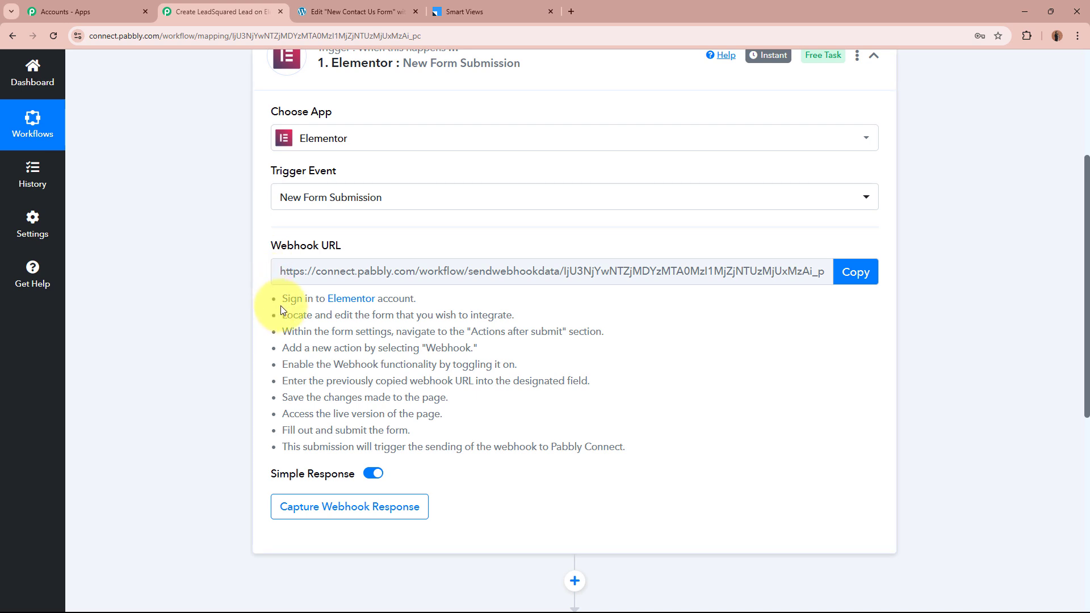
drag(285, 299, 584, 458)
click(587, 457)
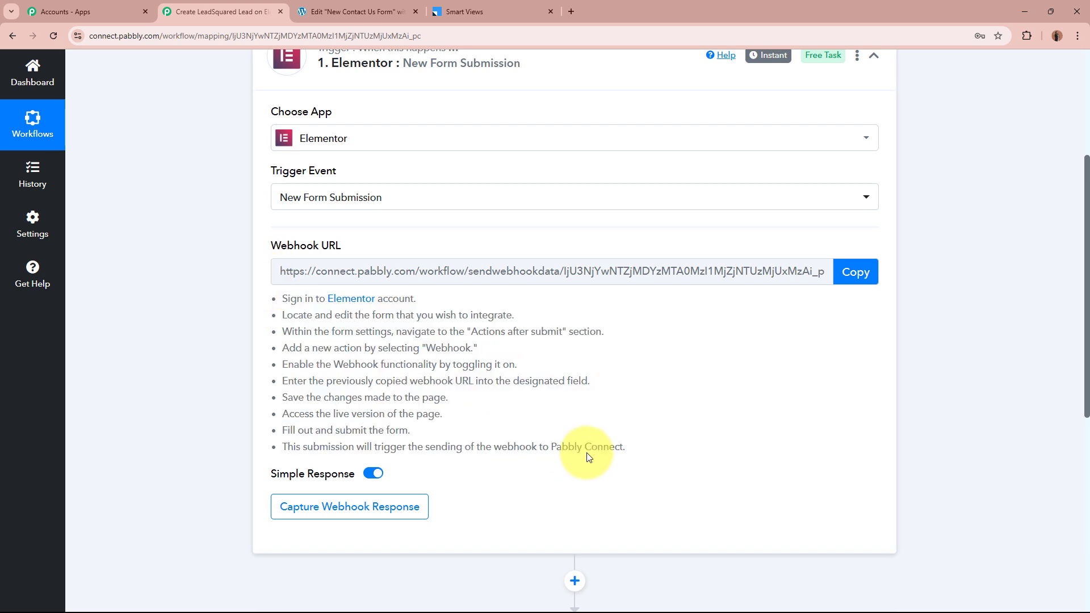
click(857, 271)
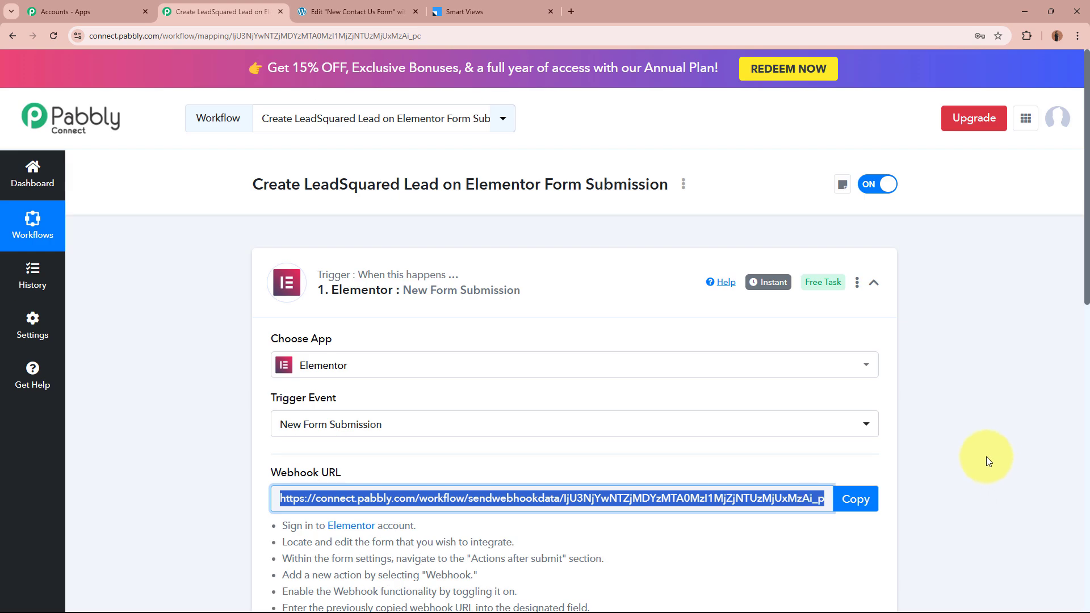
click(950, 438)
Add Webhook to the contact form's Actions After Submit
click(346, 5)
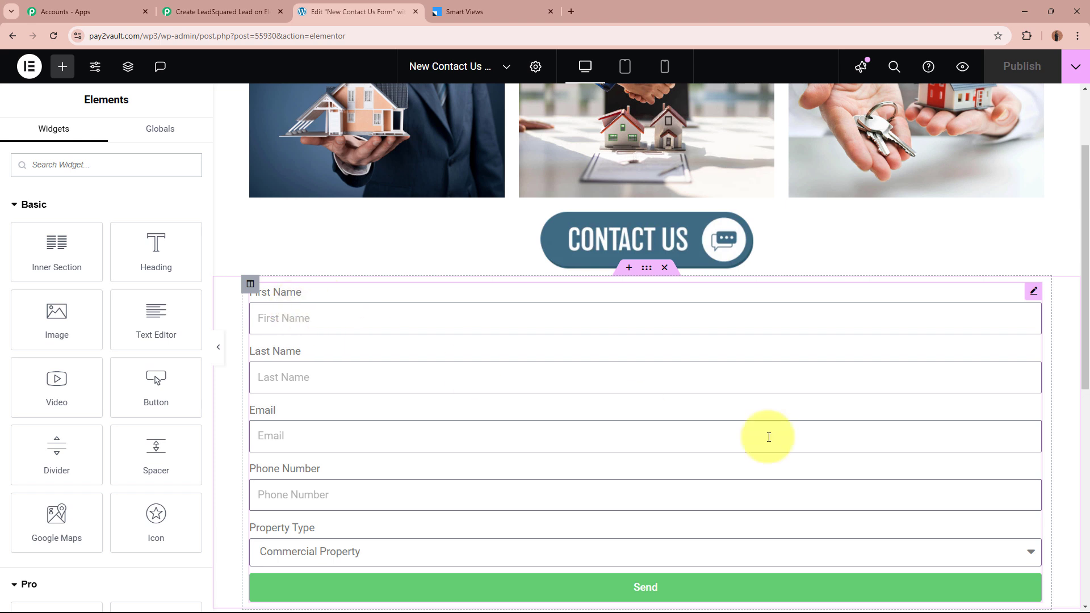
click(569, 432)
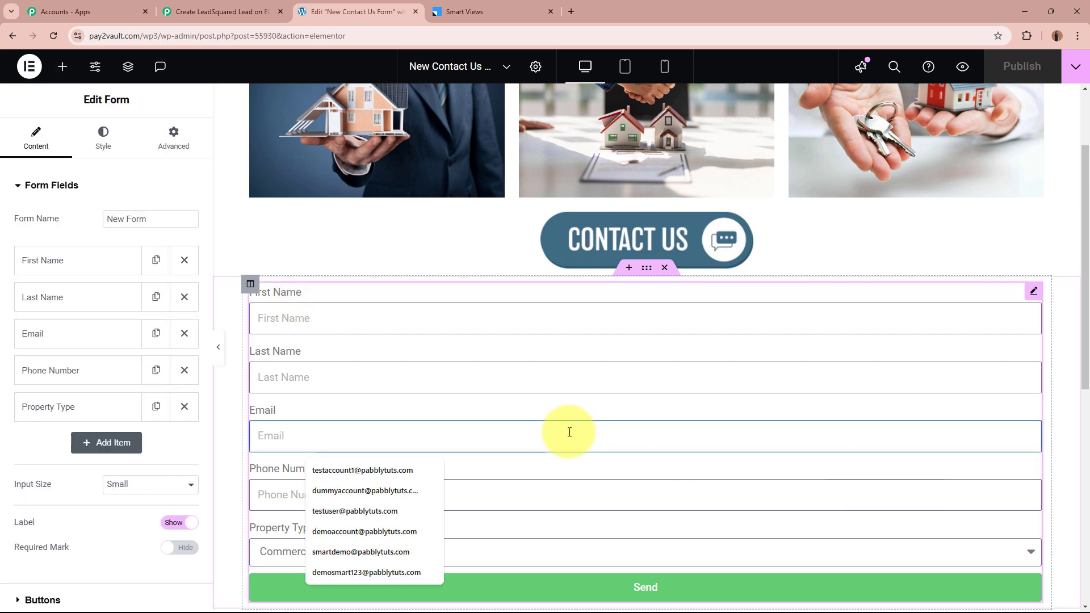
click(616, 413)
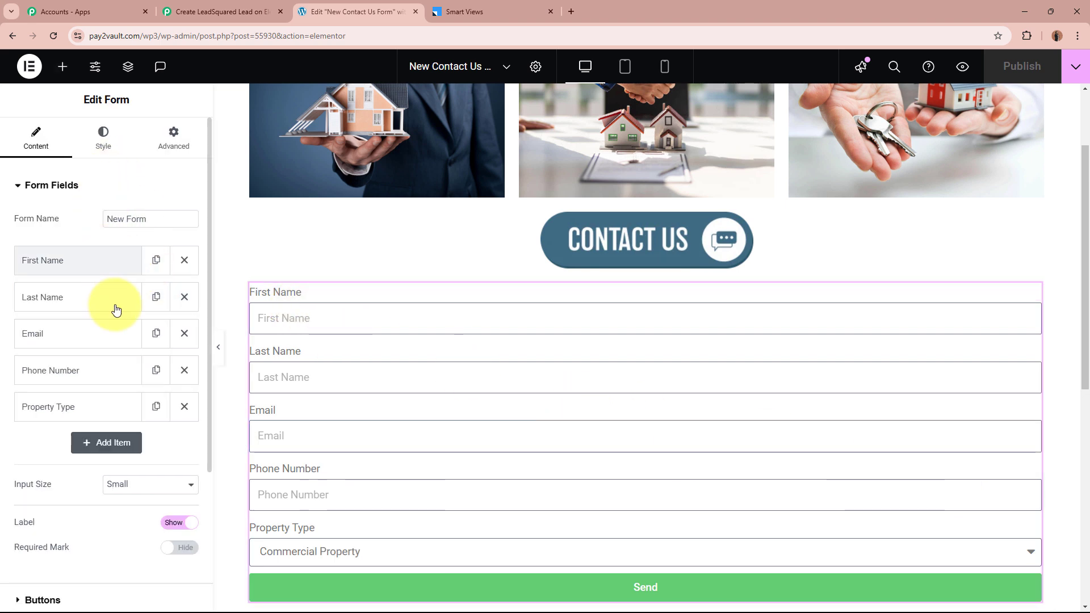
click(118, 186)
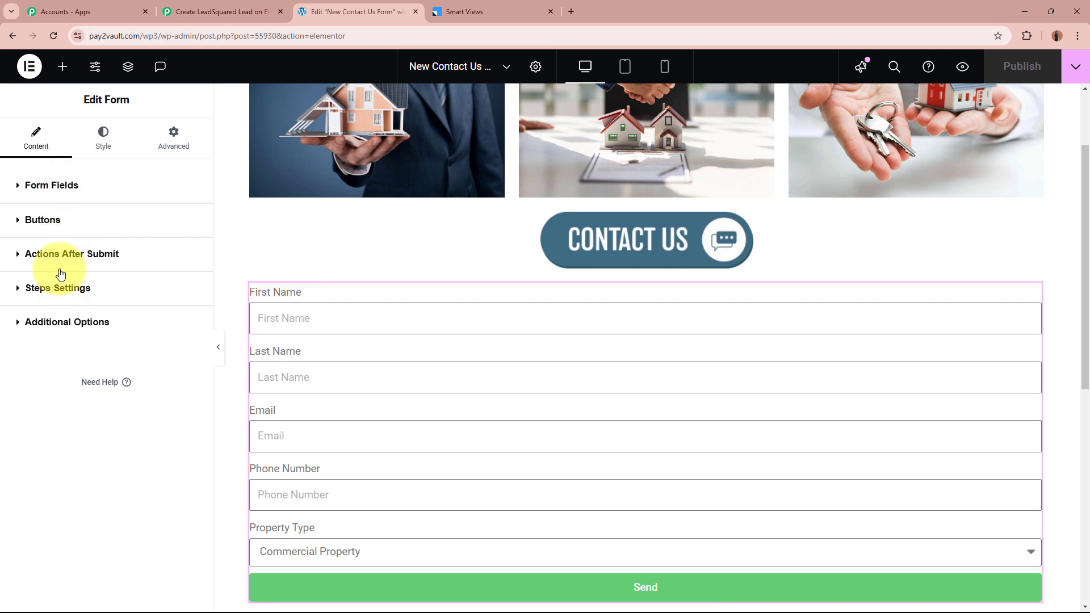
click(85, 256)
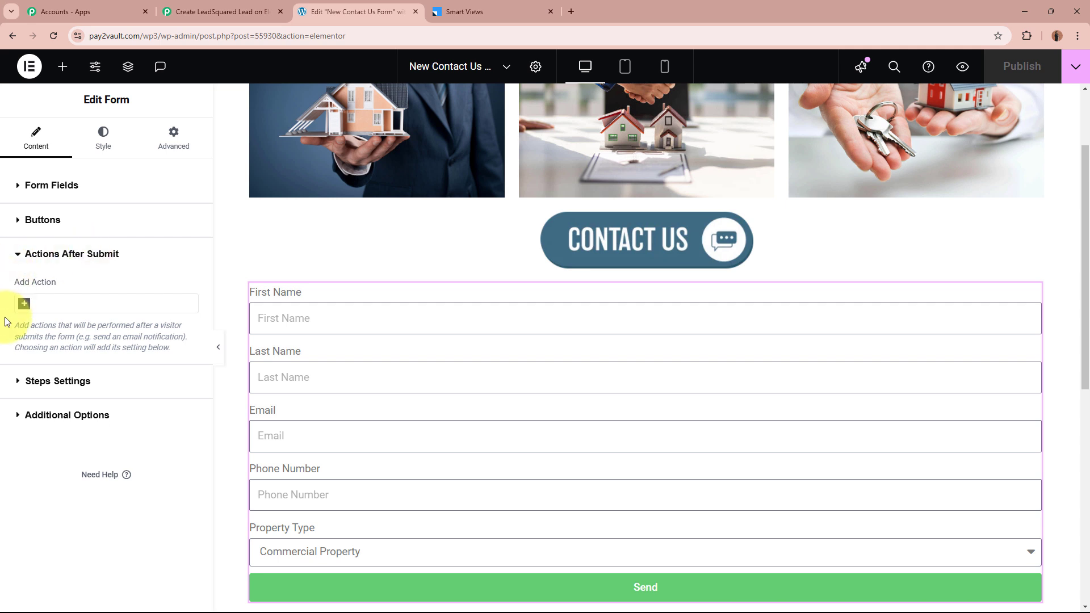
click(23, 305)
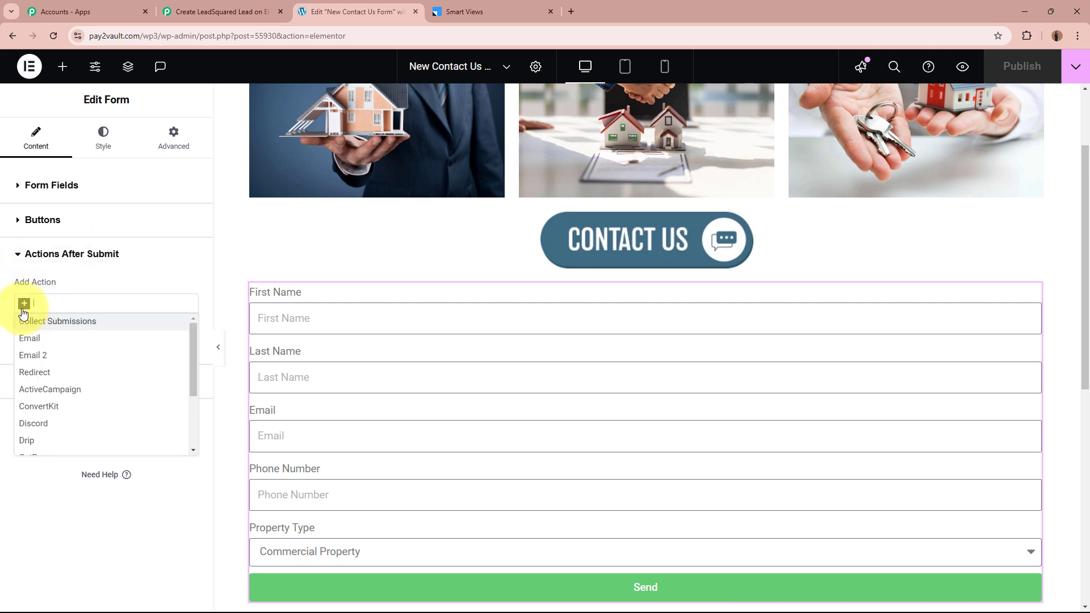
text(web)
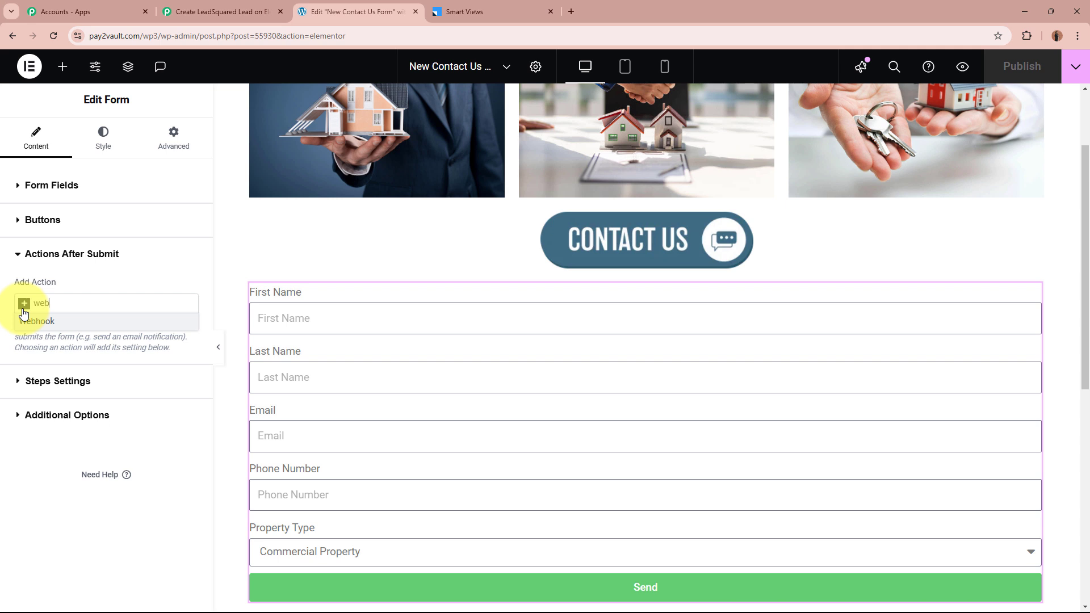
click(38, 321)
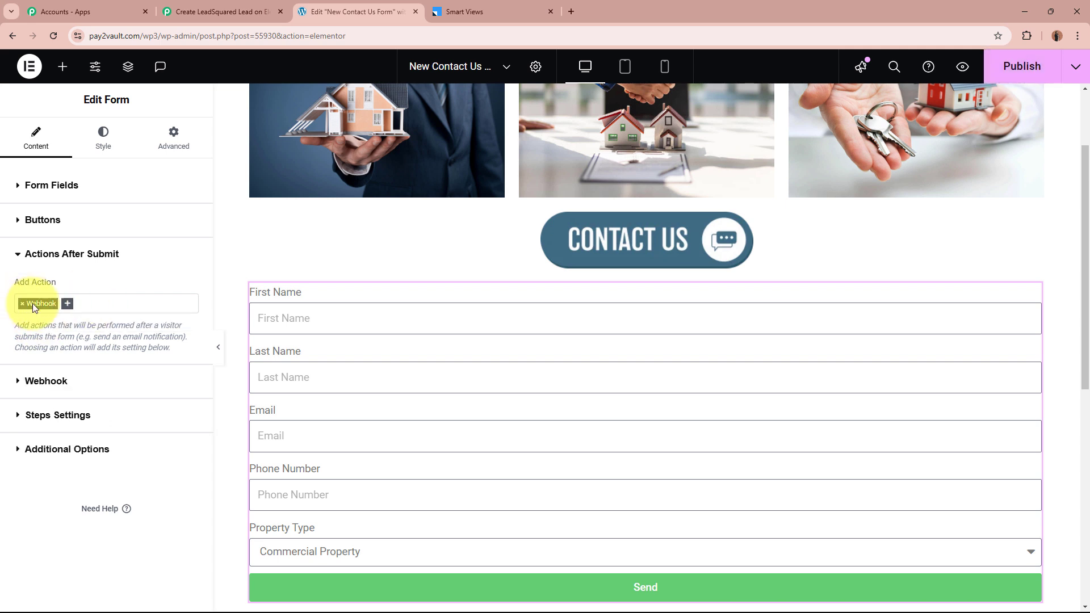
Paste the Pabbly webhook URL into the Webhook URL field and publish the page
click(49, 384)
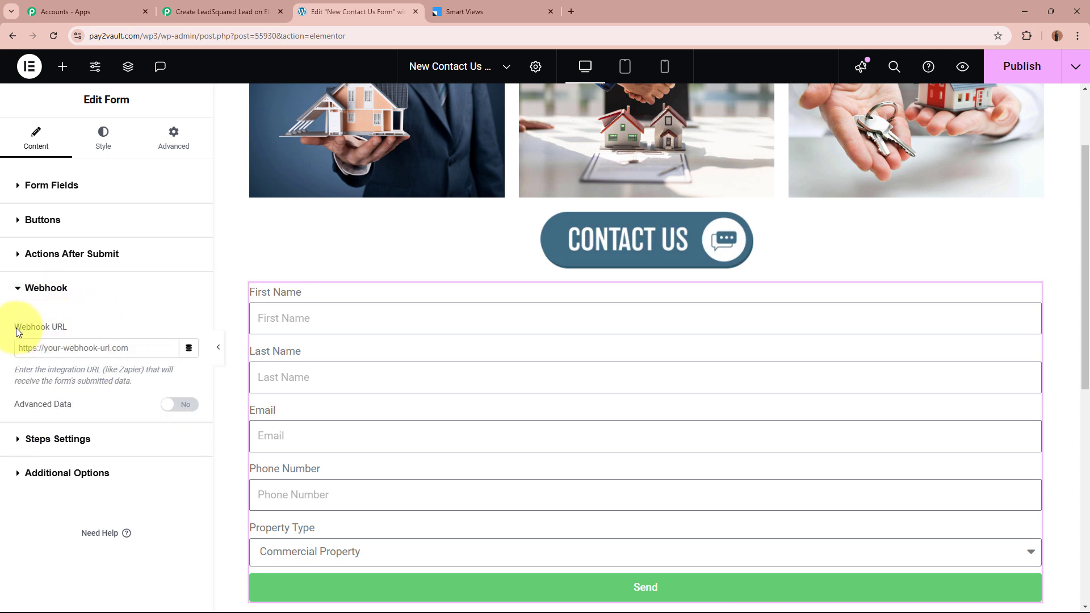
click(66, 346)
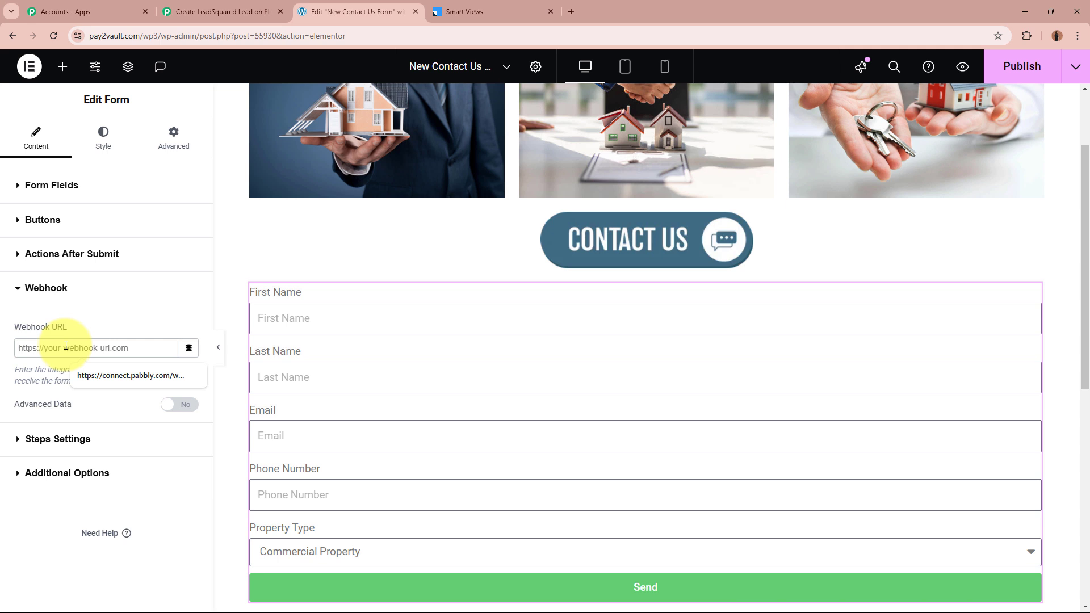
key(ctrl+v)
click(127, 303)
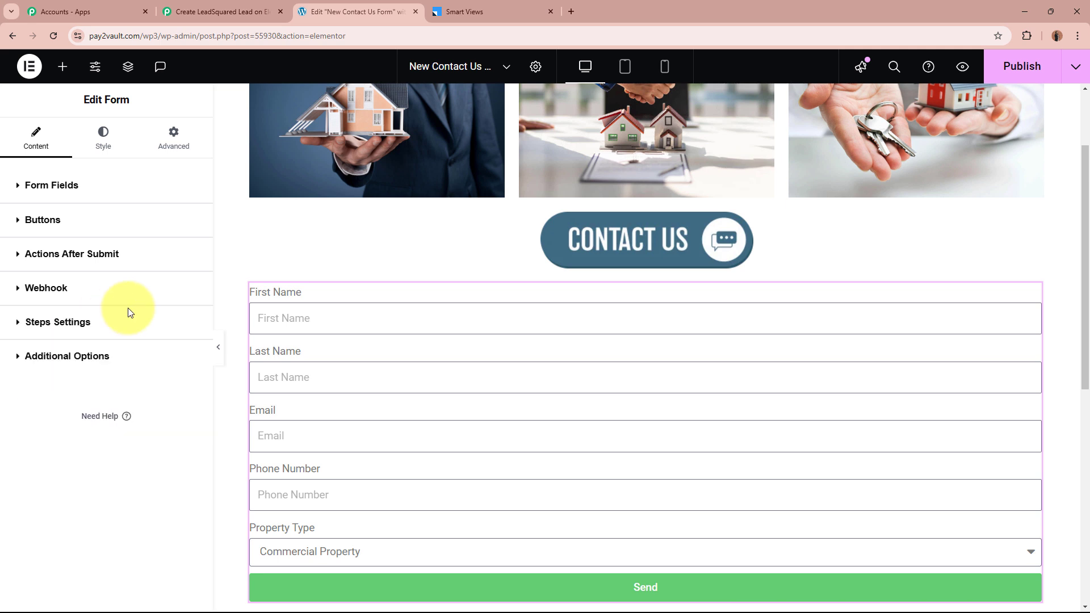
click(127, 288)
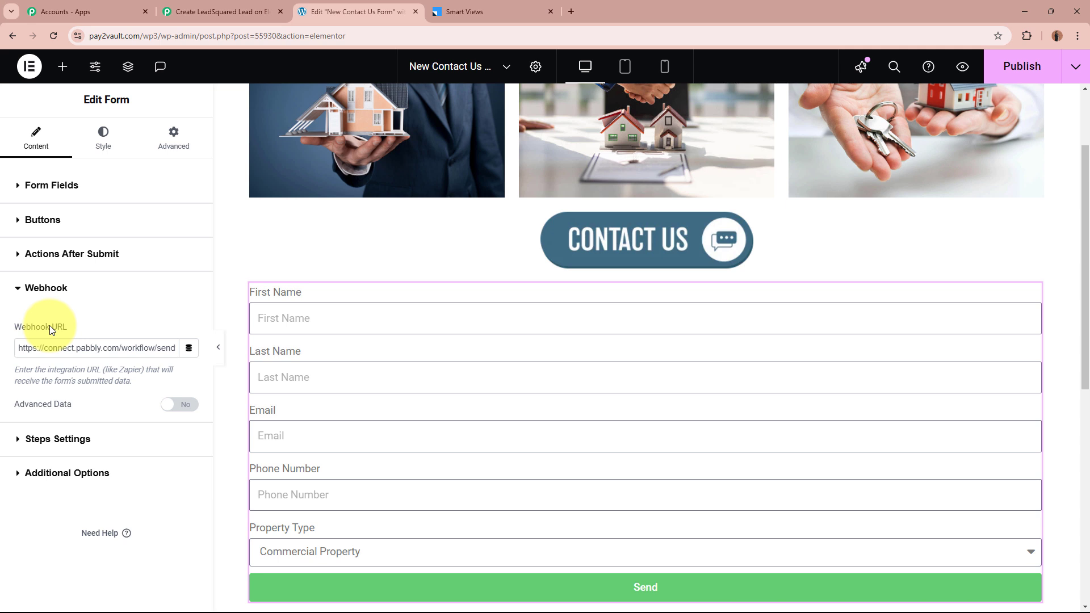
click(1047, 67)
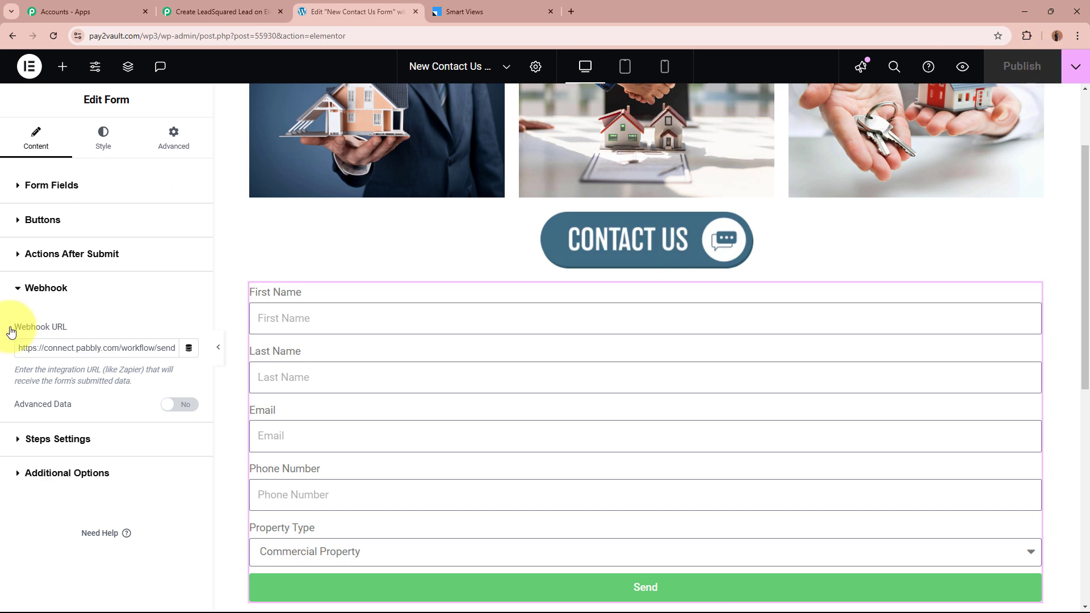
click(68, 289)
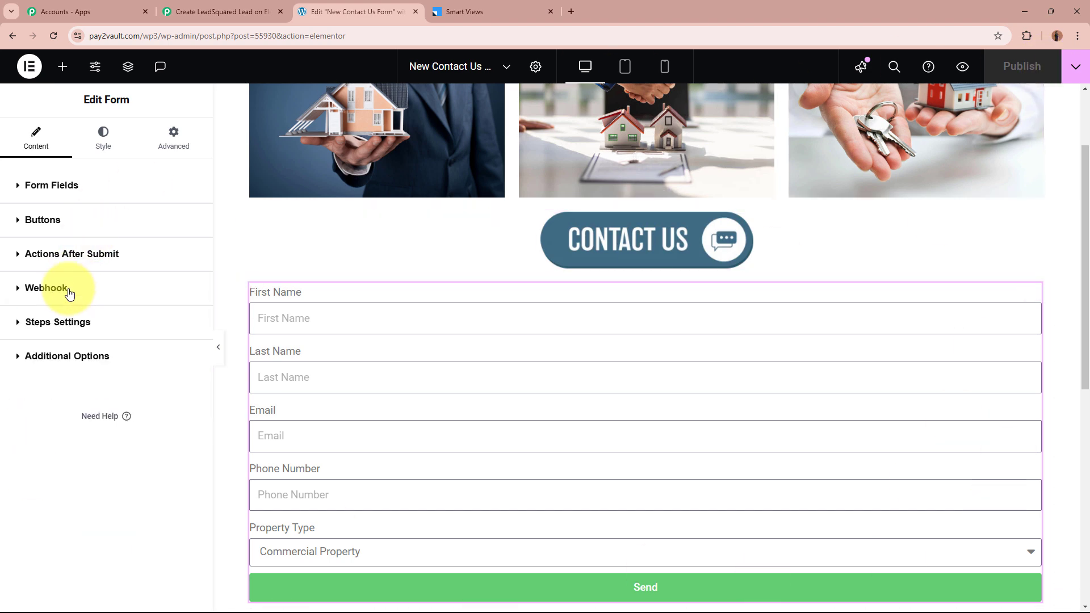
click(234, 7)
scroll(195, 287, down, 8)
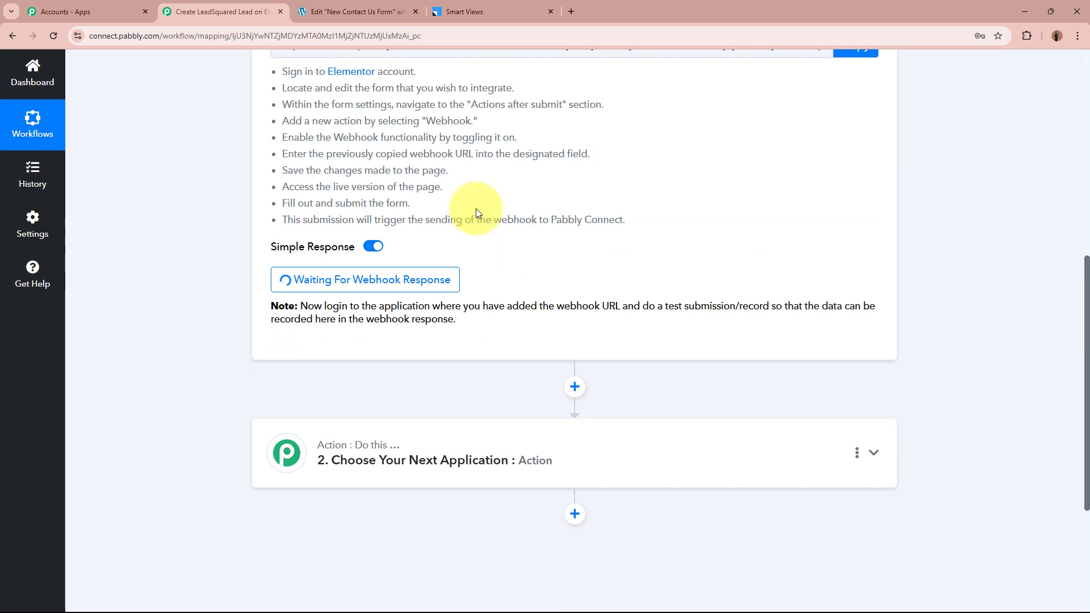
scroll(216, 233, up, 6)
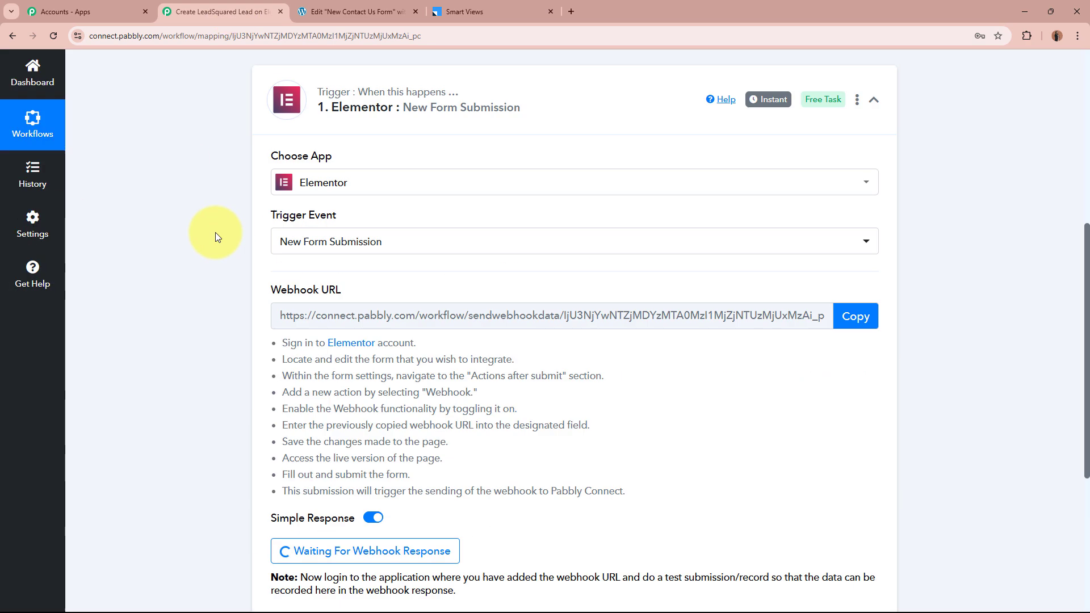
scroll(195, 242, up, 2)
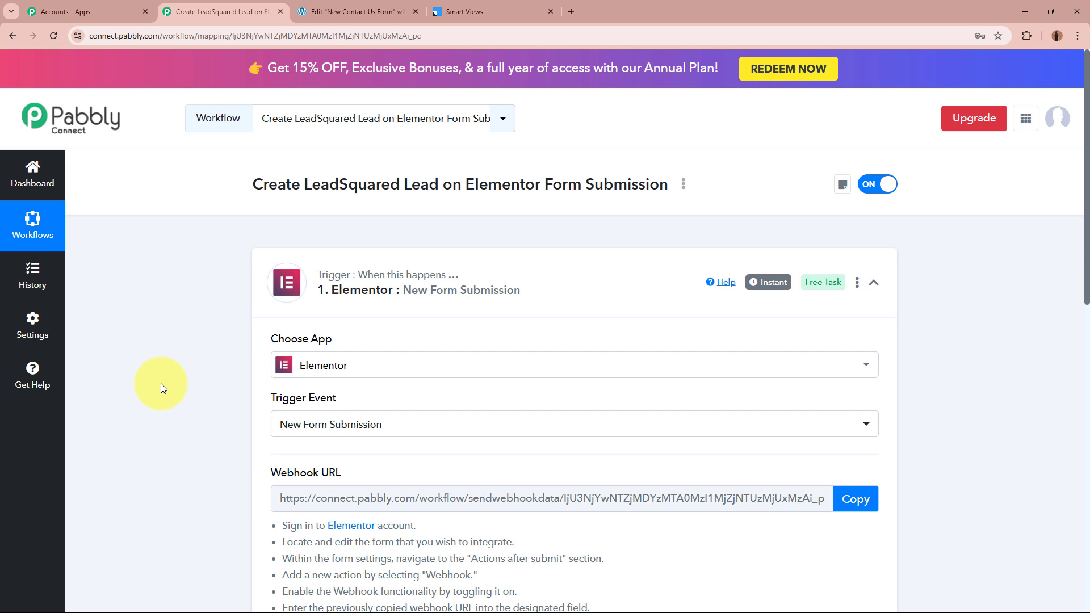
click(354, 11)
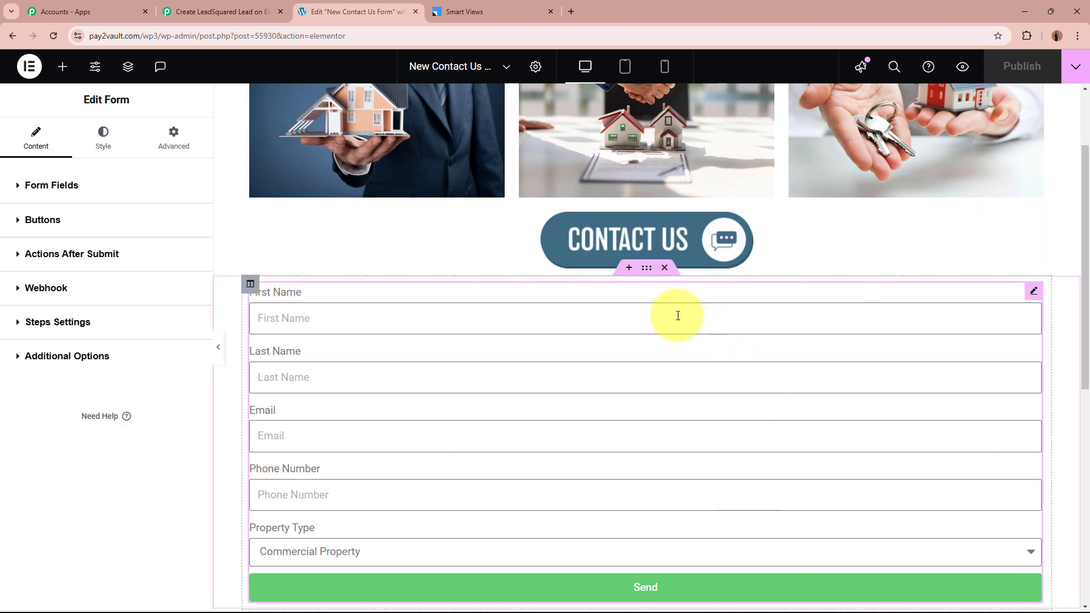
click(216, 12)
scroll(206, 255, down, 8)
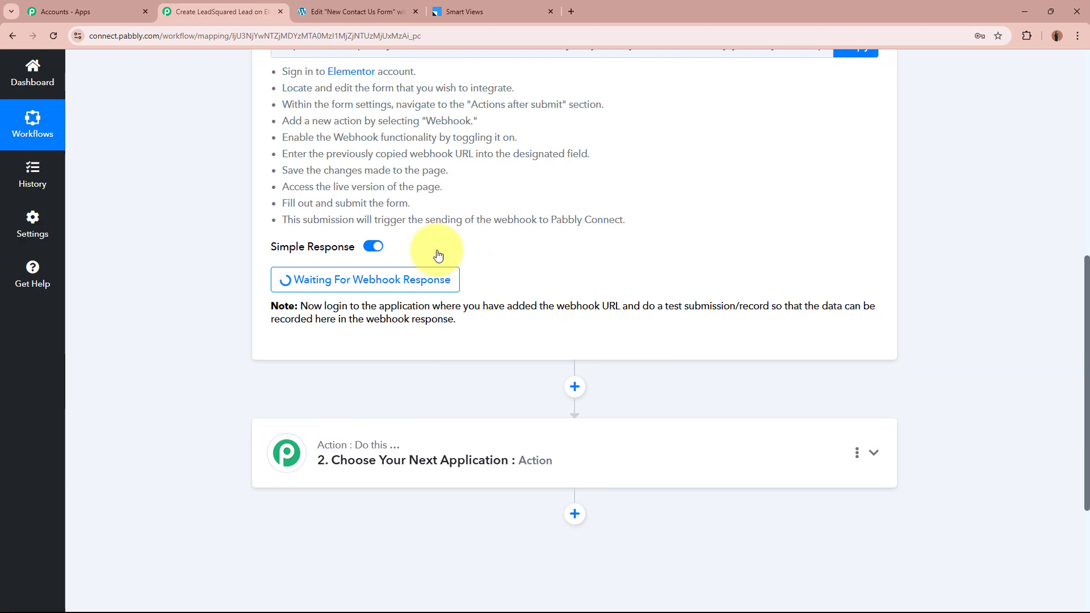
scroll(204, 250, up, 8)
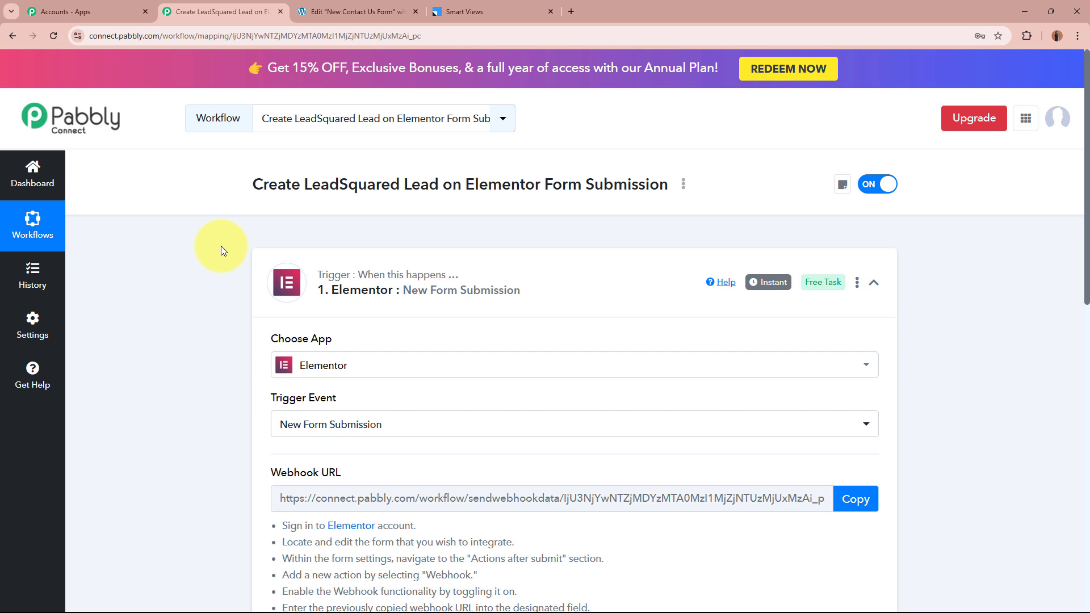
click(355, 12)
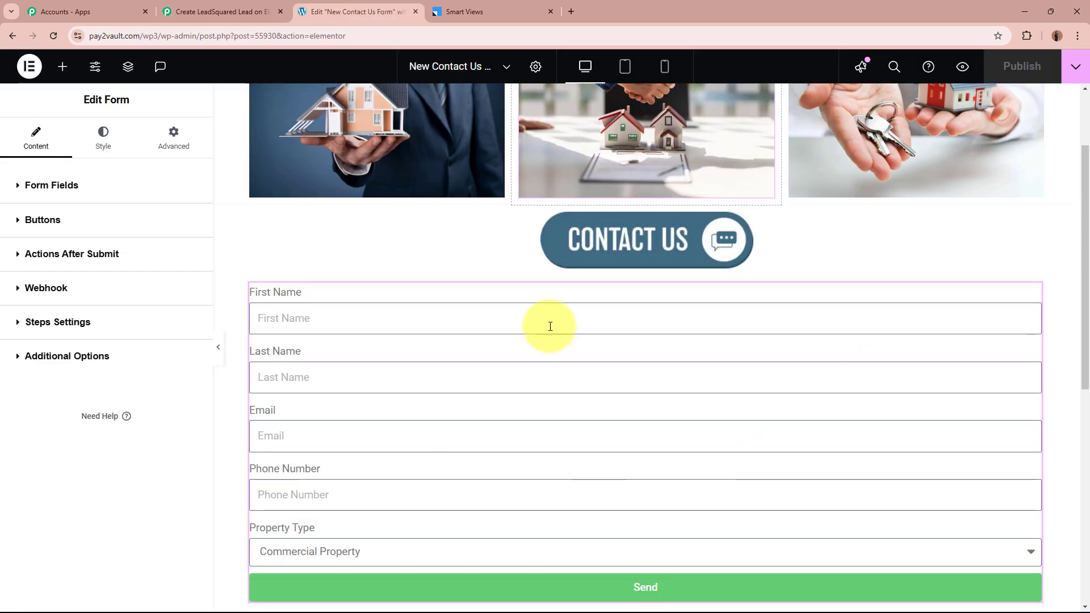
On the live contact page, enter the test lead's first and last name, e-mail and phone number
click(961, 67)
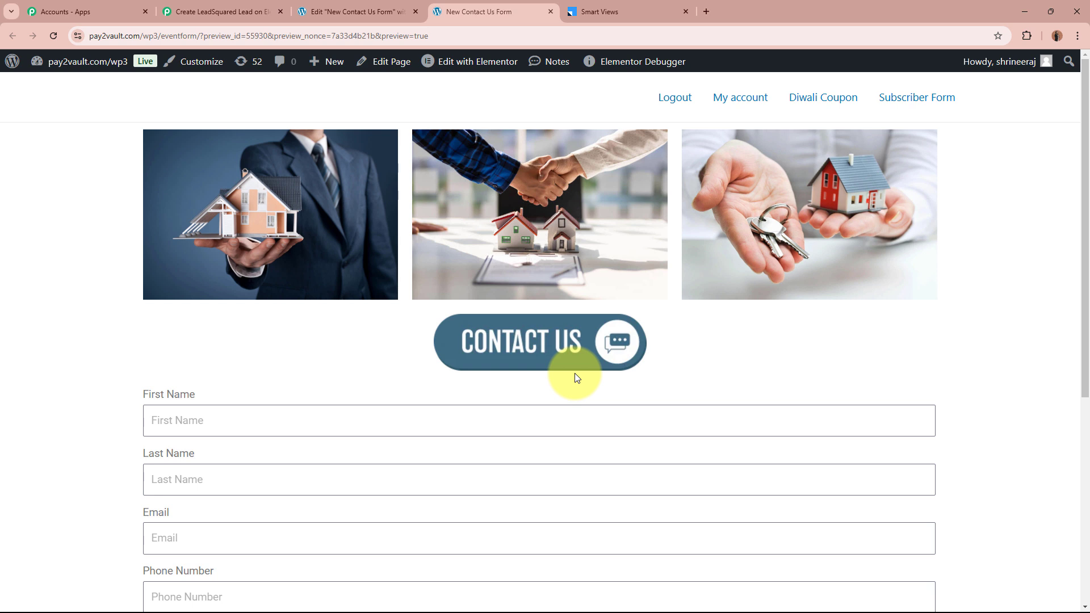
scroll(574, 373, down, 2)
click(358, 304)
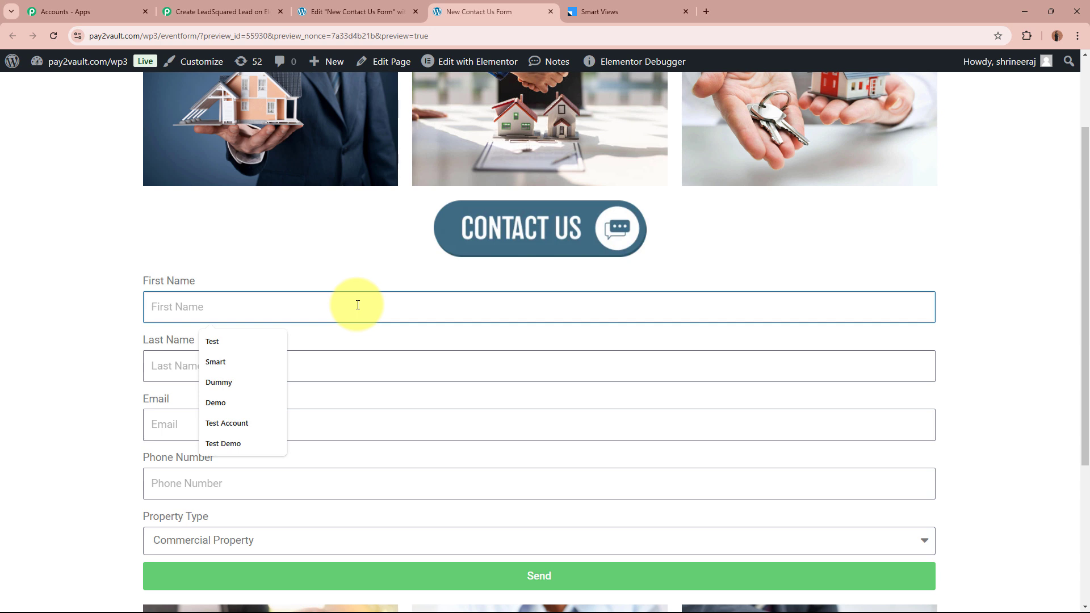
text(Smart)
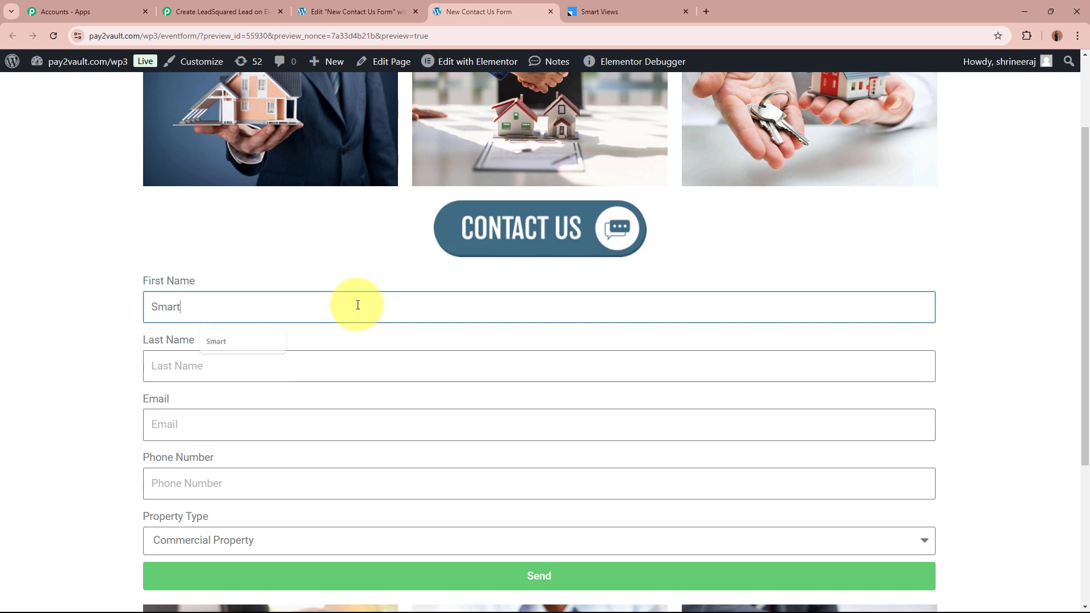
click(357, 373)
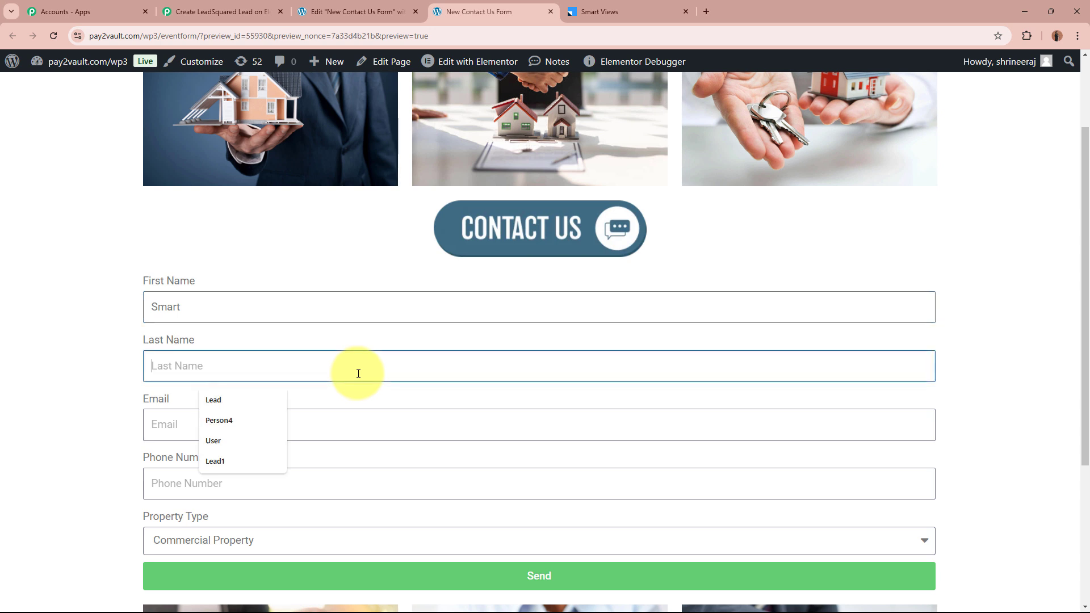
text(Lead0)
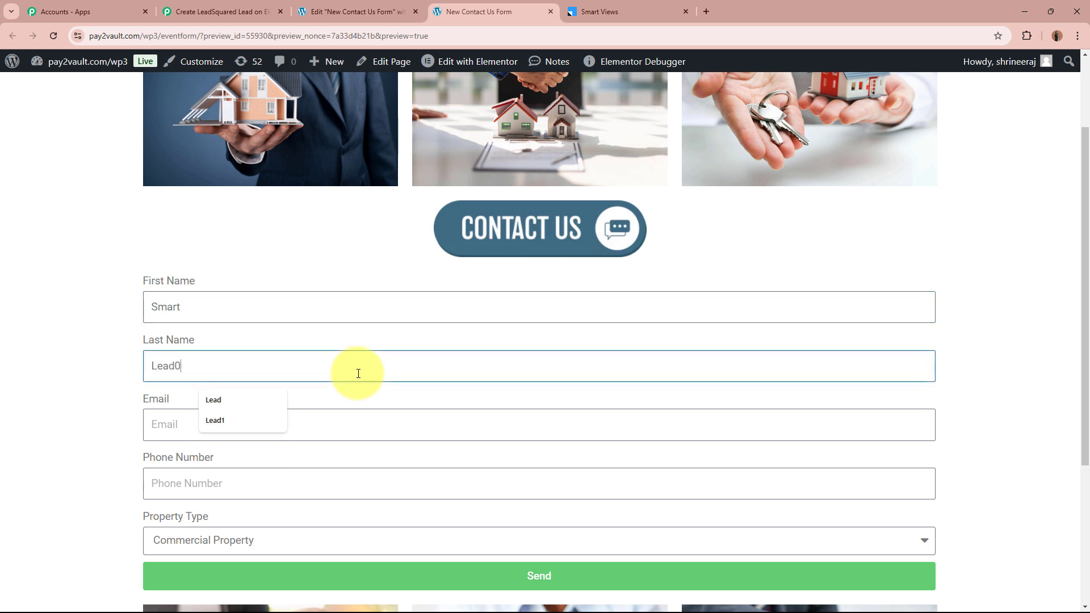
text(1)
click(336, 424)
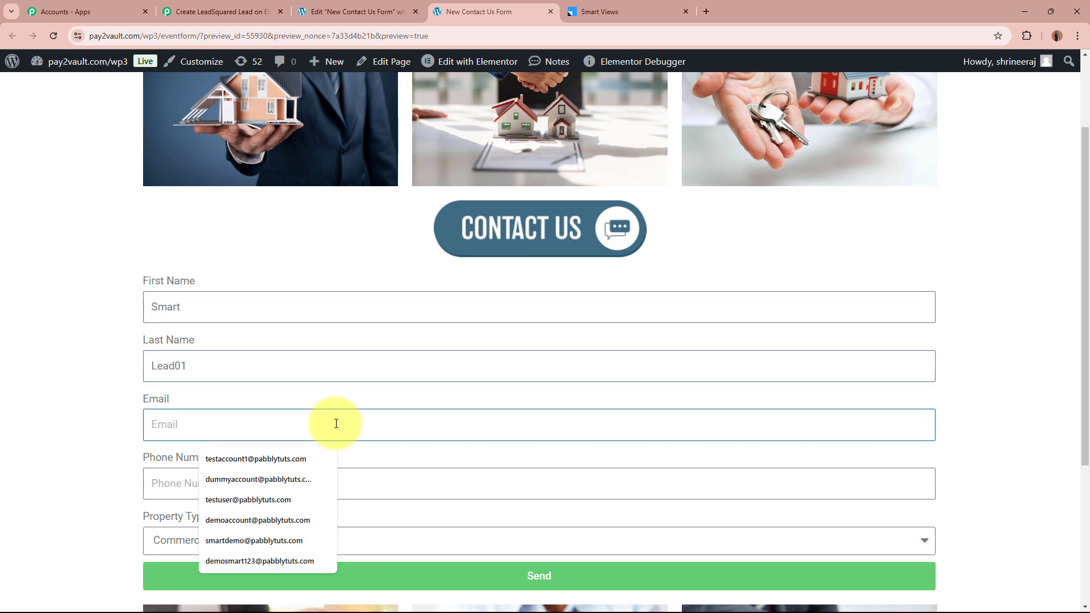
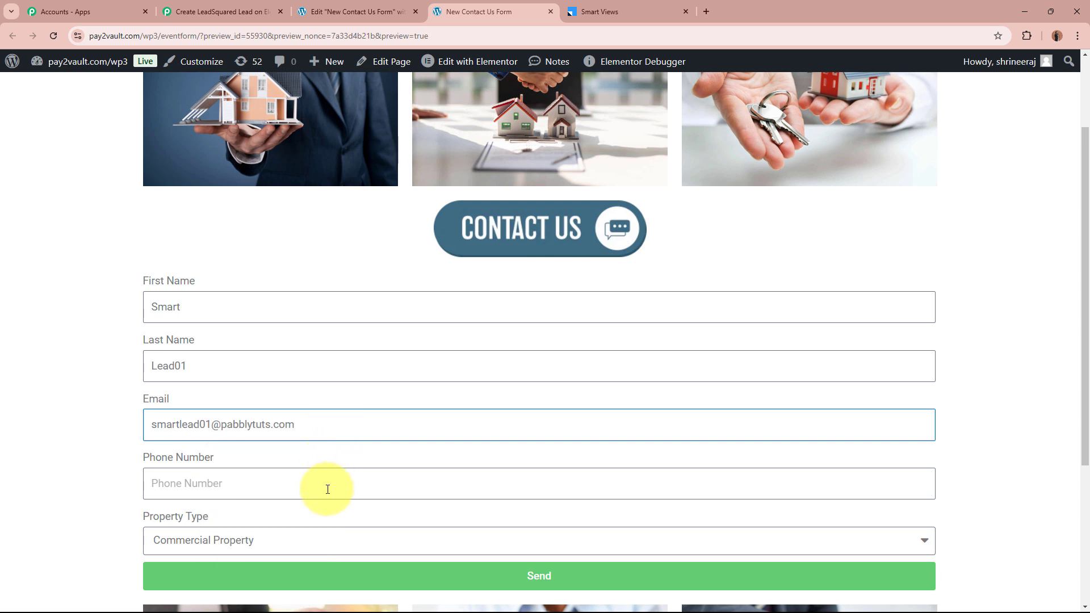
click(327, 486)
text(+9)
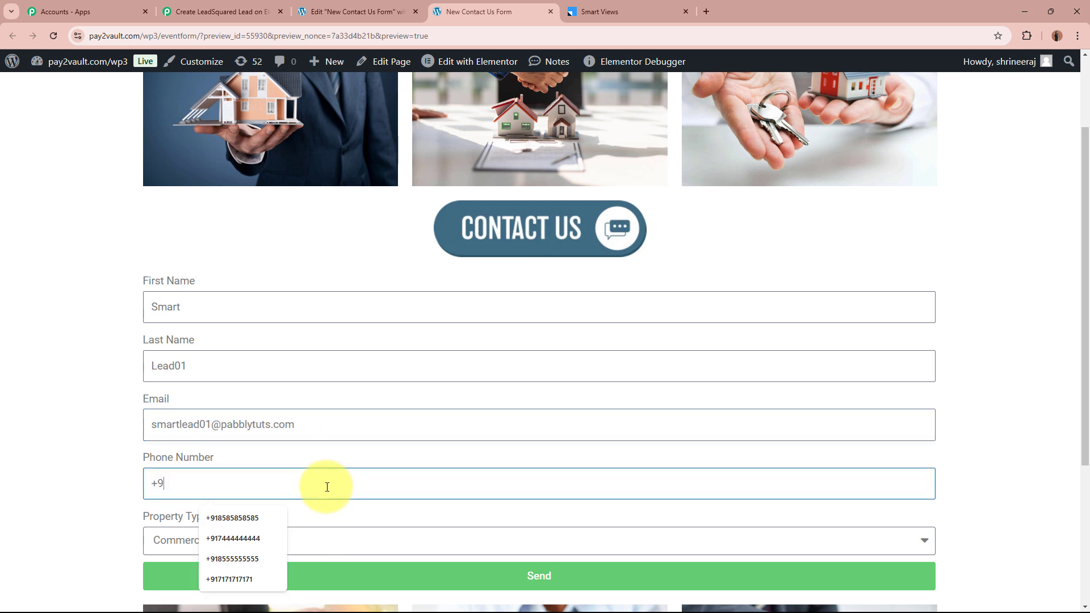
text(17171717)
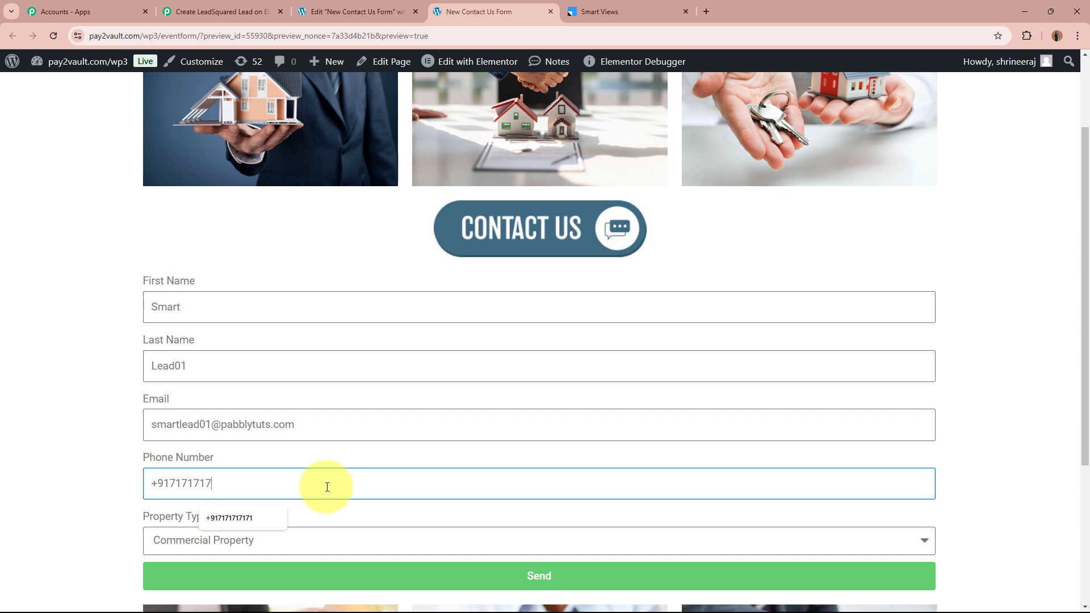
text(171)
Choose Residential Property as the property type and submit the form successfully
scroll(164, 481, down, 4)
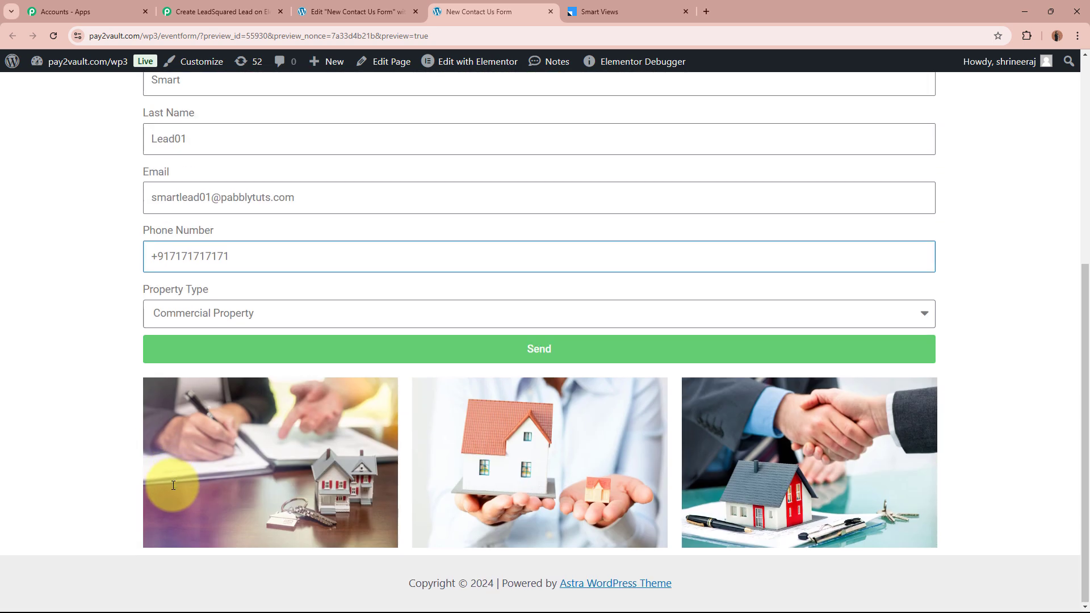
click(343, 322)
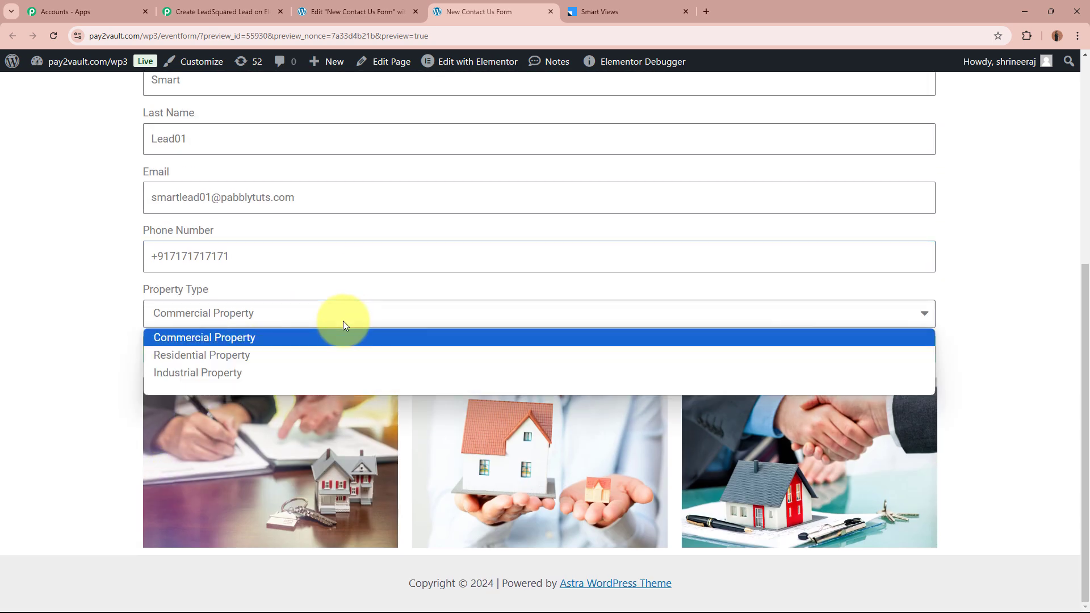
click(335, 355)
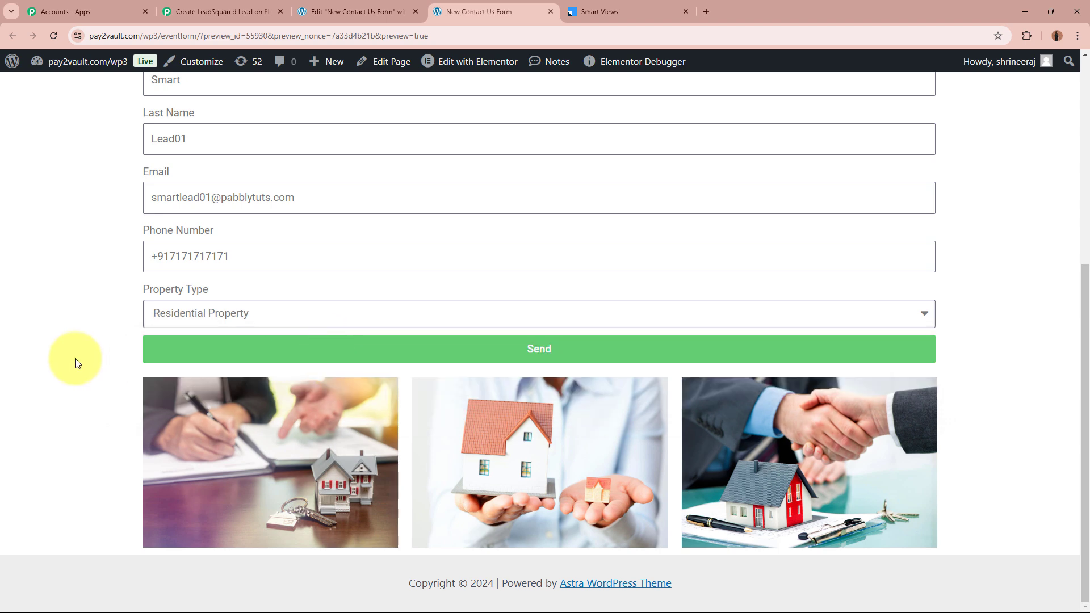
scroll(76, 375, up, 4)
scroll(30, 441, down, 4)
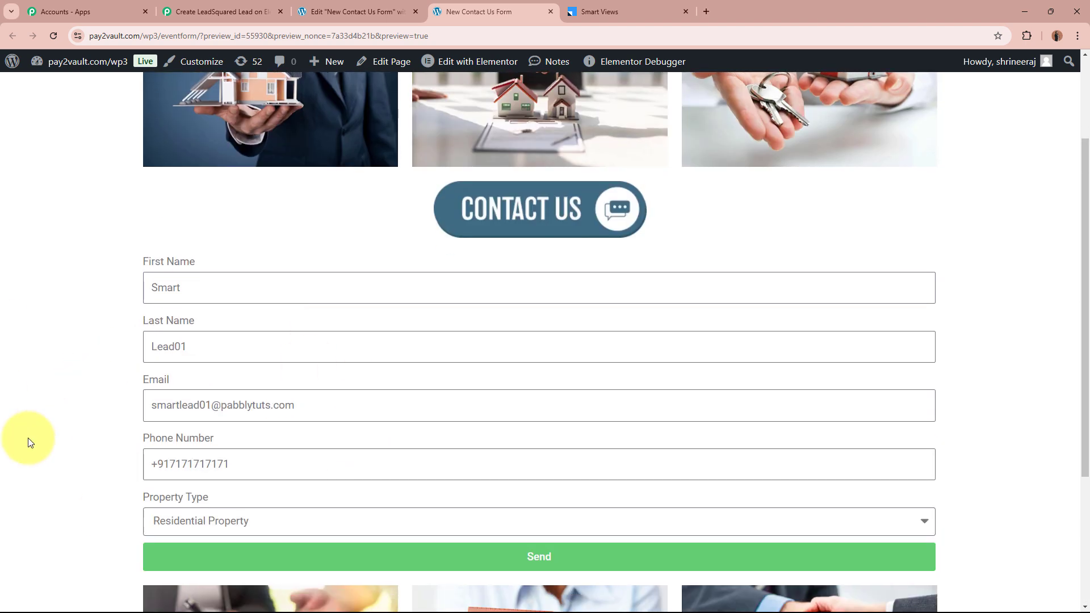
click(551, 365)
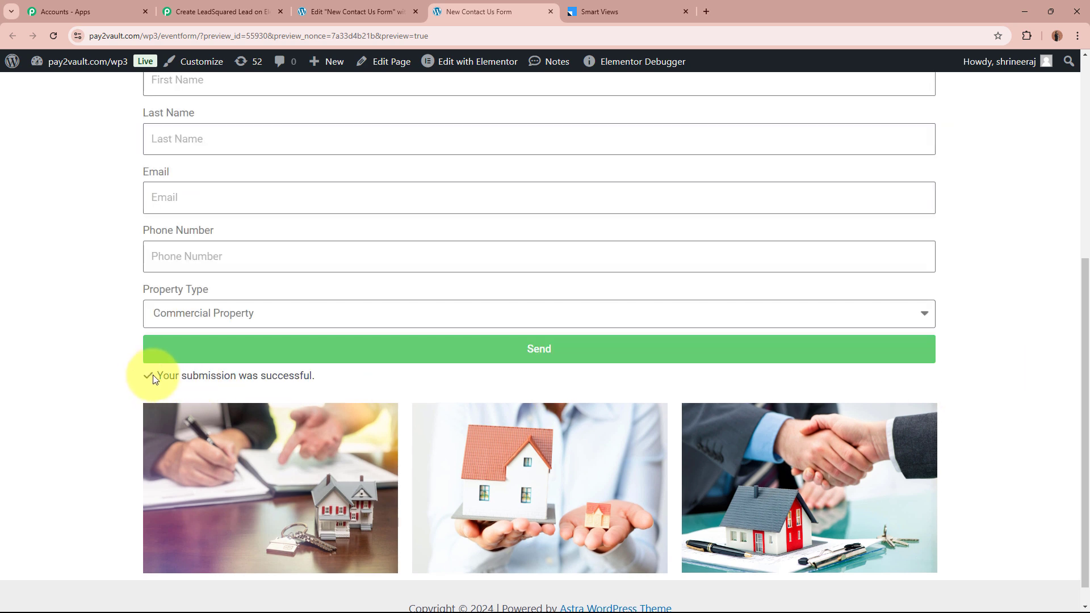
drag(149, 373, 366, 381)
click(365, 381)
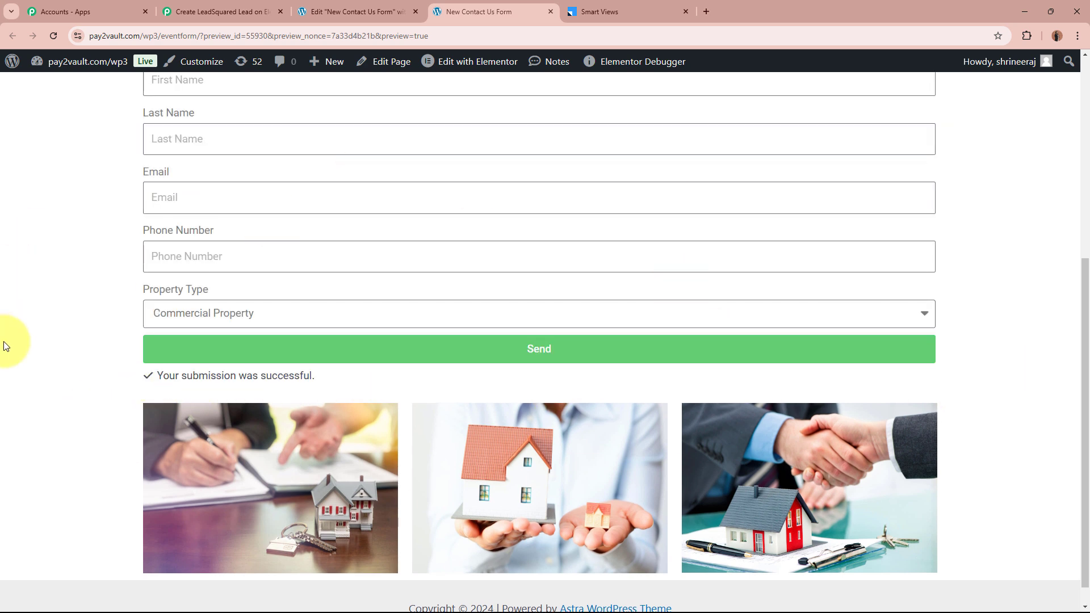
scroll(77, 359, up, 6)
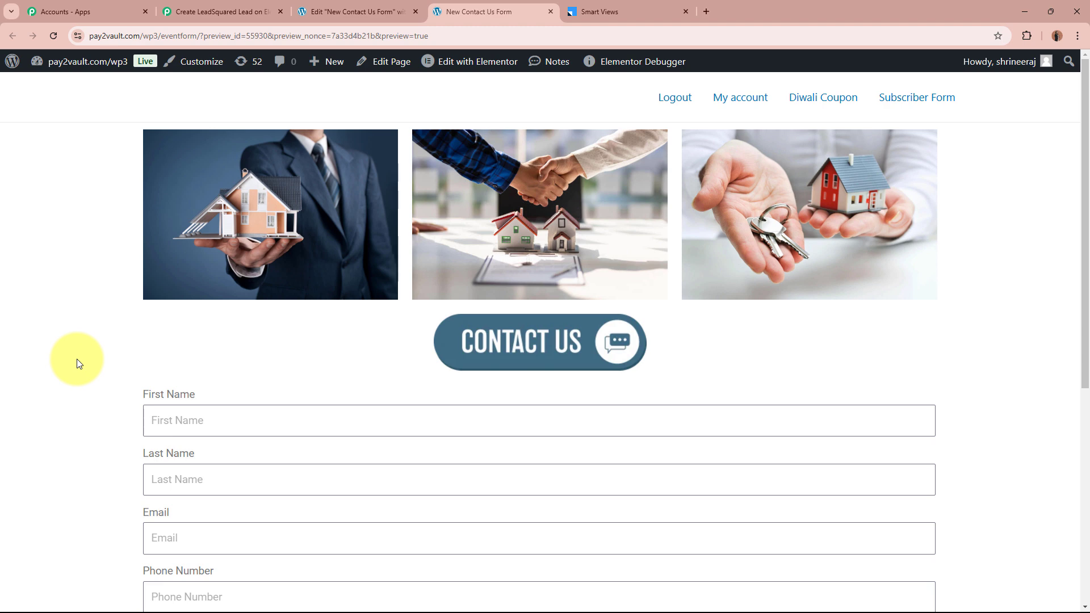
Check the captured e-mail, first and last name, phone and Residential Property values in the trigger response
click(223, 12)
scroll(113, 328, down, 10)
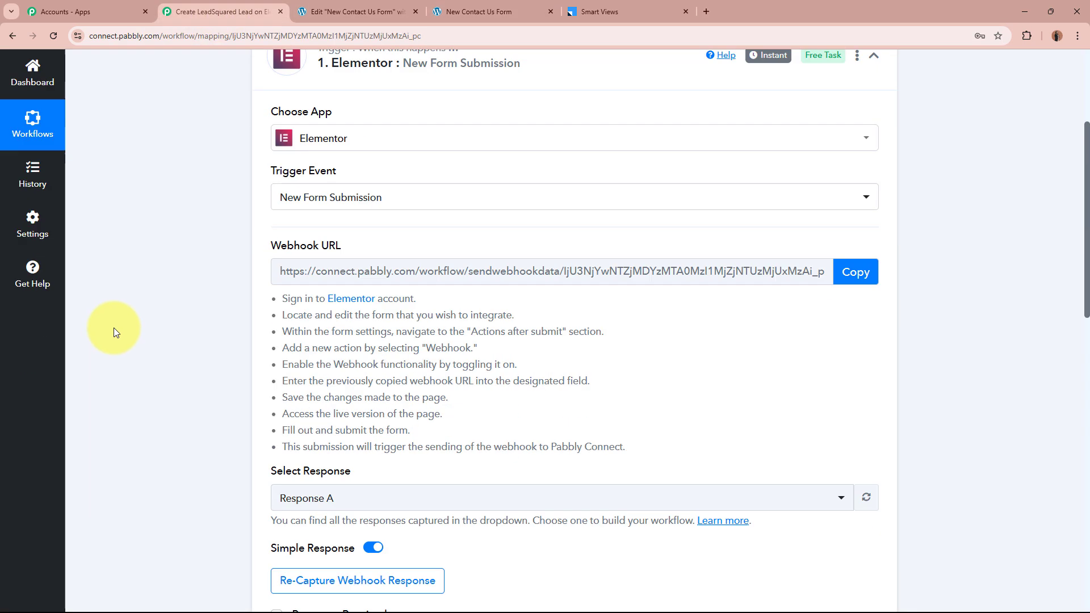
scroll(114, 328, down, 2)
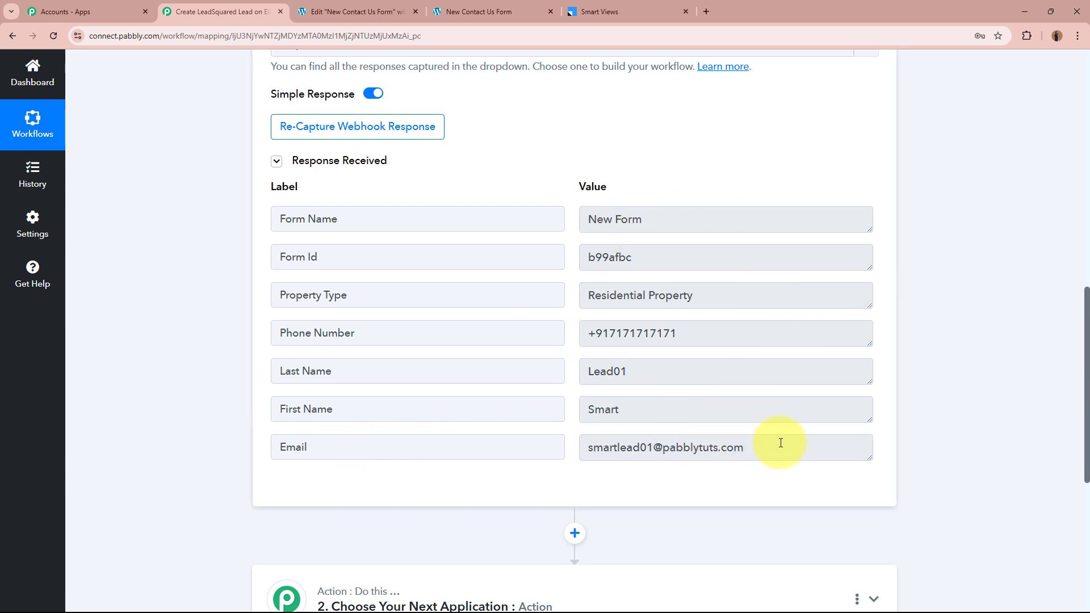
drag(778, 446, 544, 446)
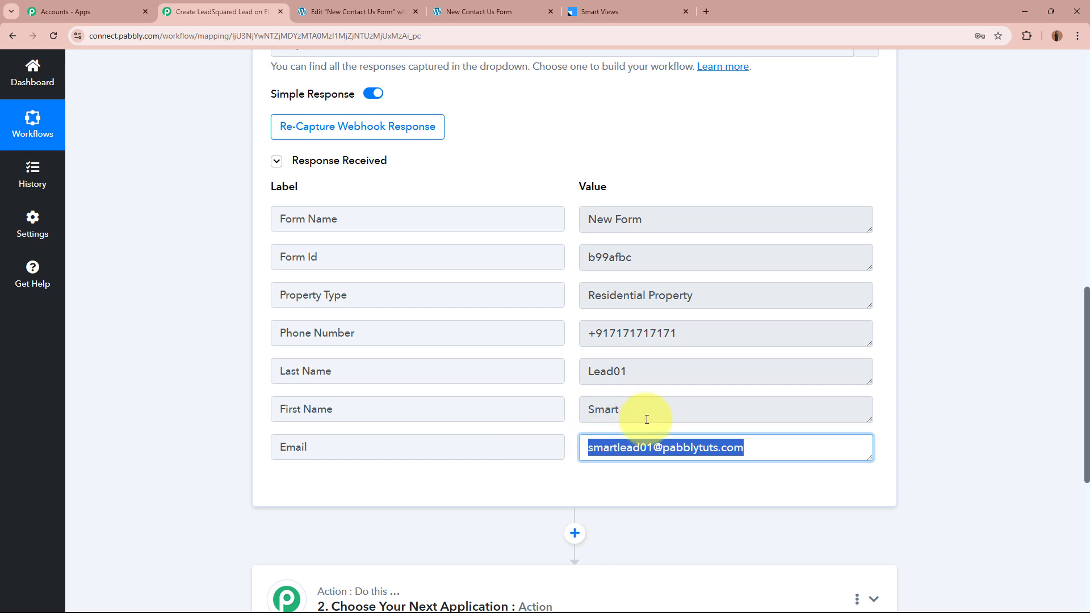
drag(662, 403, 560, 409)
drag(697, 364, 494, 374)
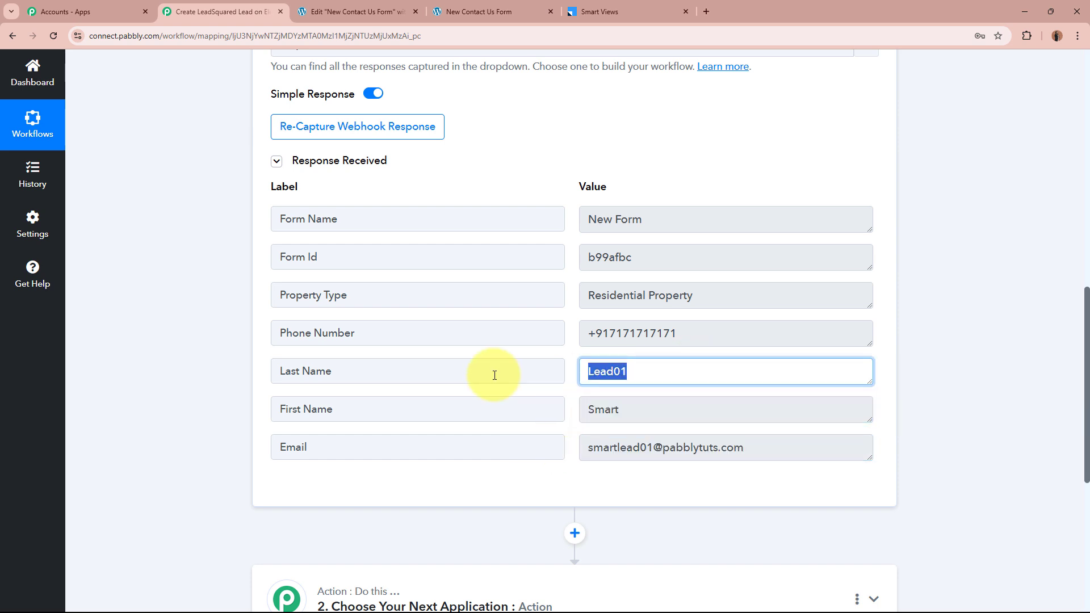
drag(752, 333, 548, 323)
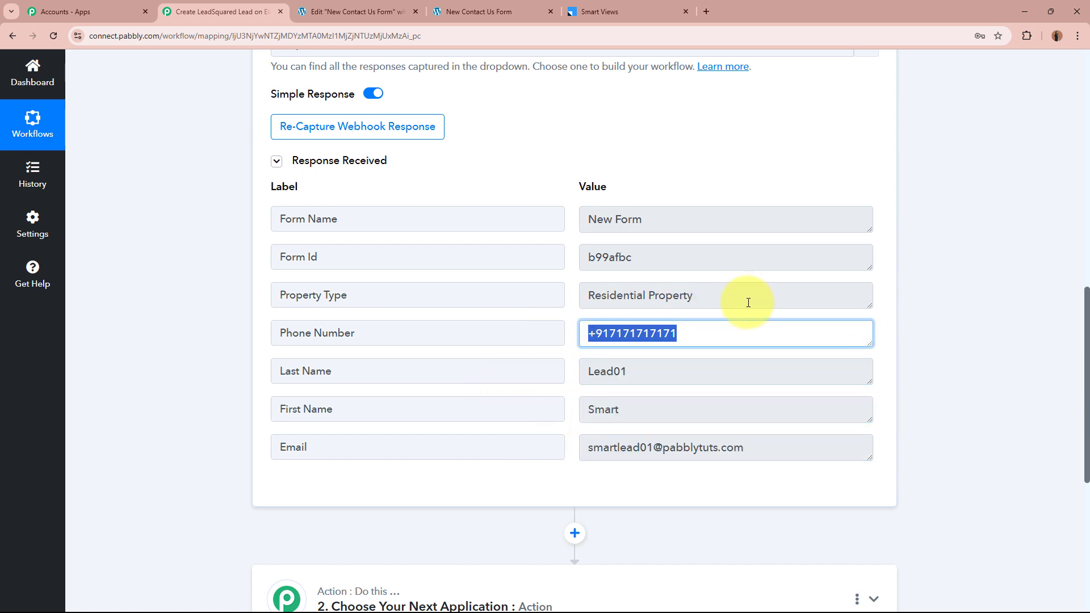
drag(766, 285, 493, 311)
click(979, 310)
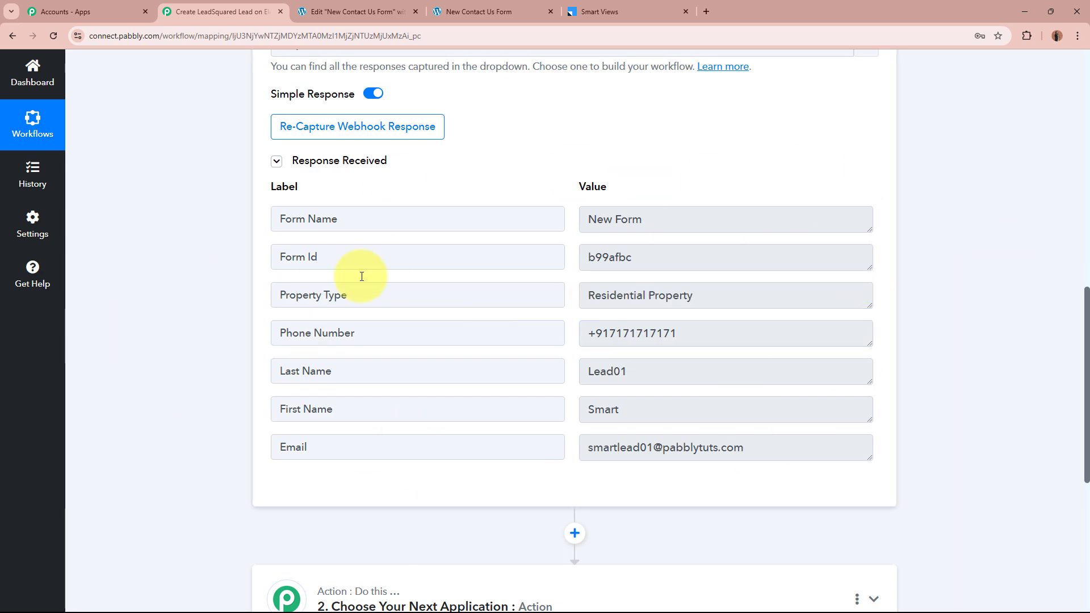
scroll(566, 352, up, 3)
scroll(570, 349, up, 10)
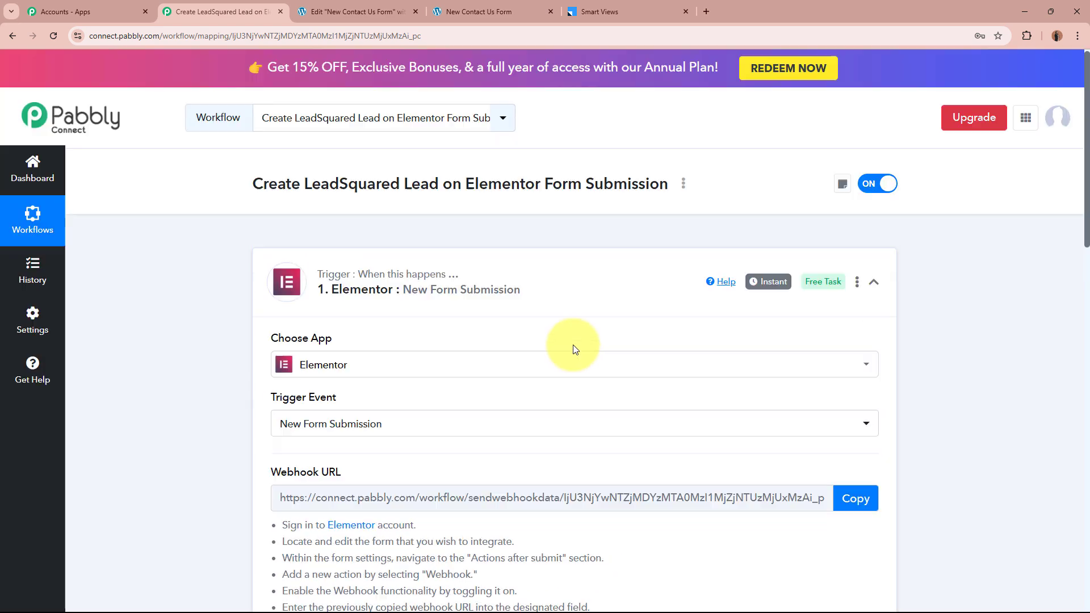
Collapse the trigger step, glance at the Elementor editor, then show LeadSquared Smart Views with its single lead
click(637, 263)
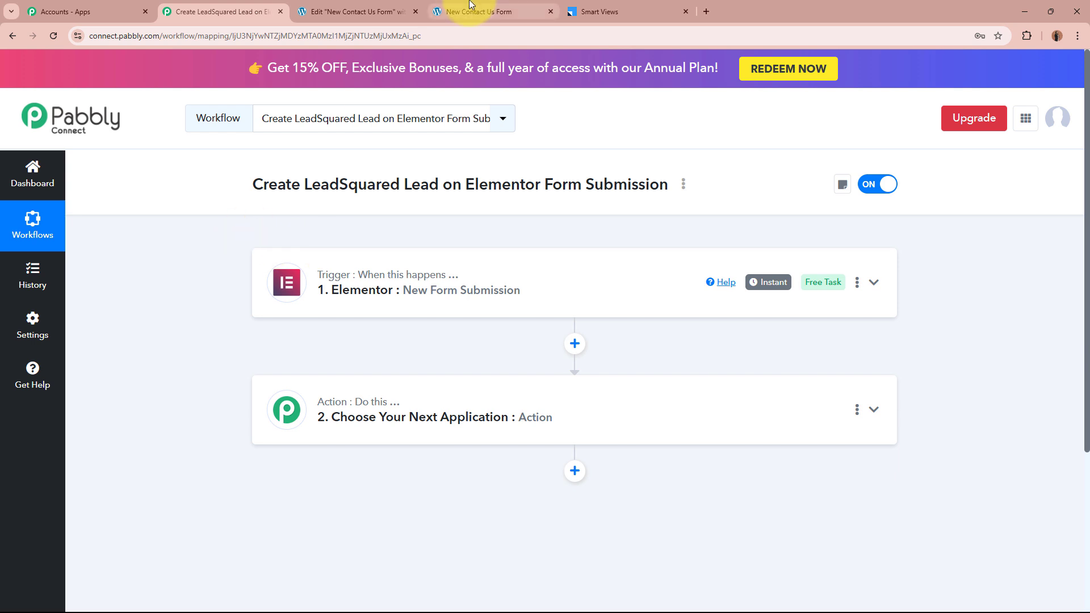
click(352, 11)
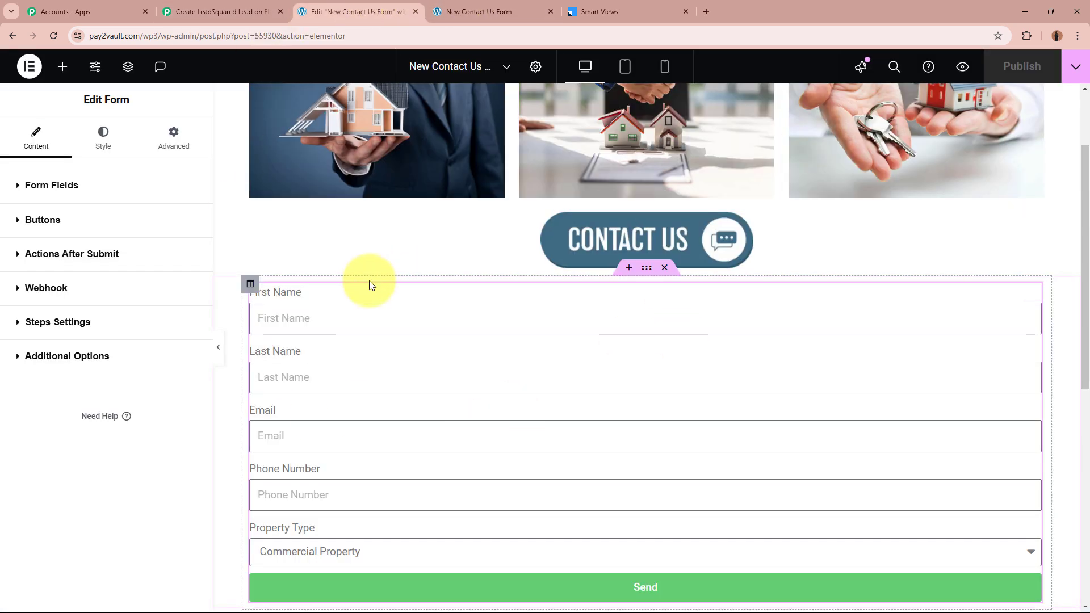
click(222, 11)
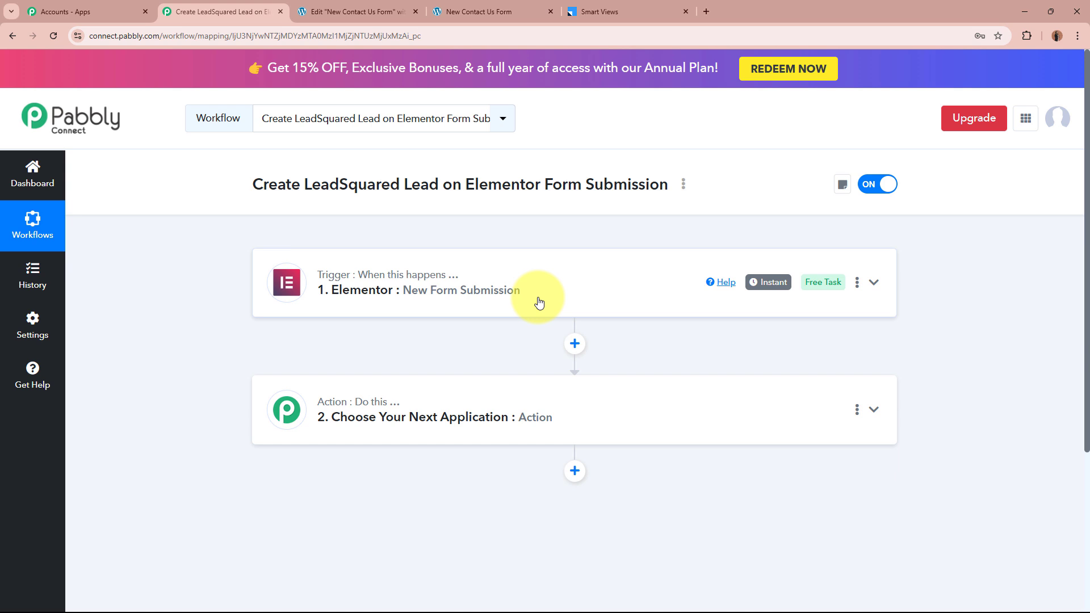
click(641, 12)
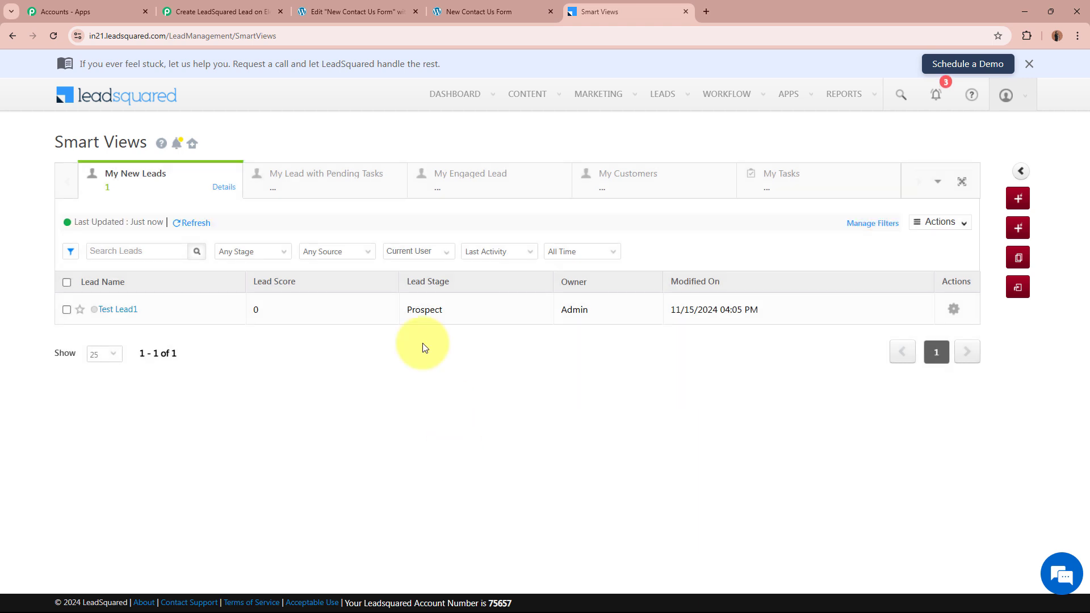
Search 'Lead' in step 2's app chooser, pick Leadsquared, then glance at the Smart Views list
click(247, 6)
click(390, 419)
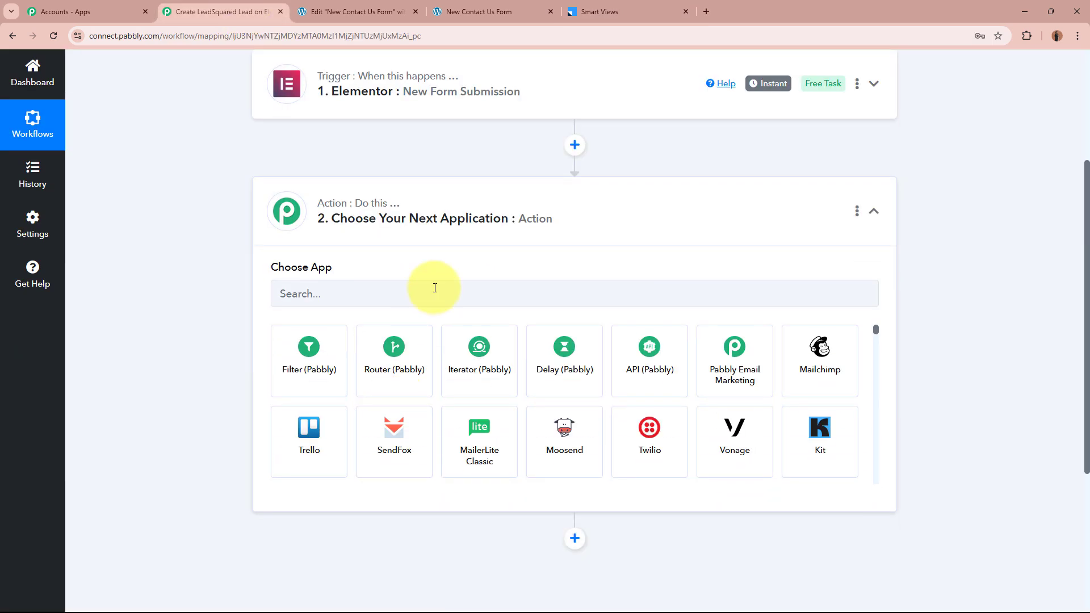
click(435, 287)
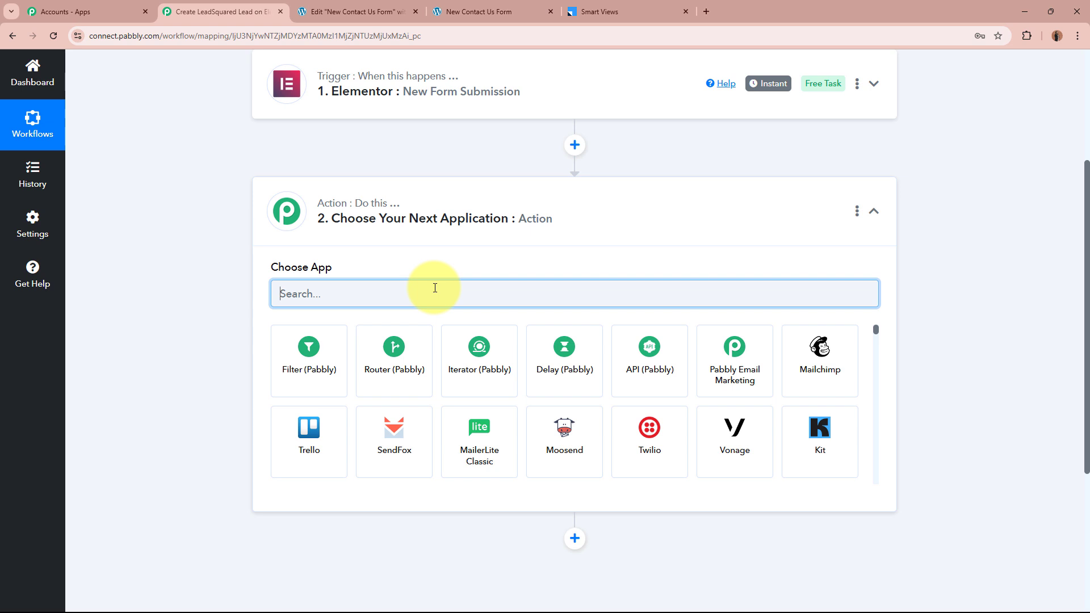
text(Lead)
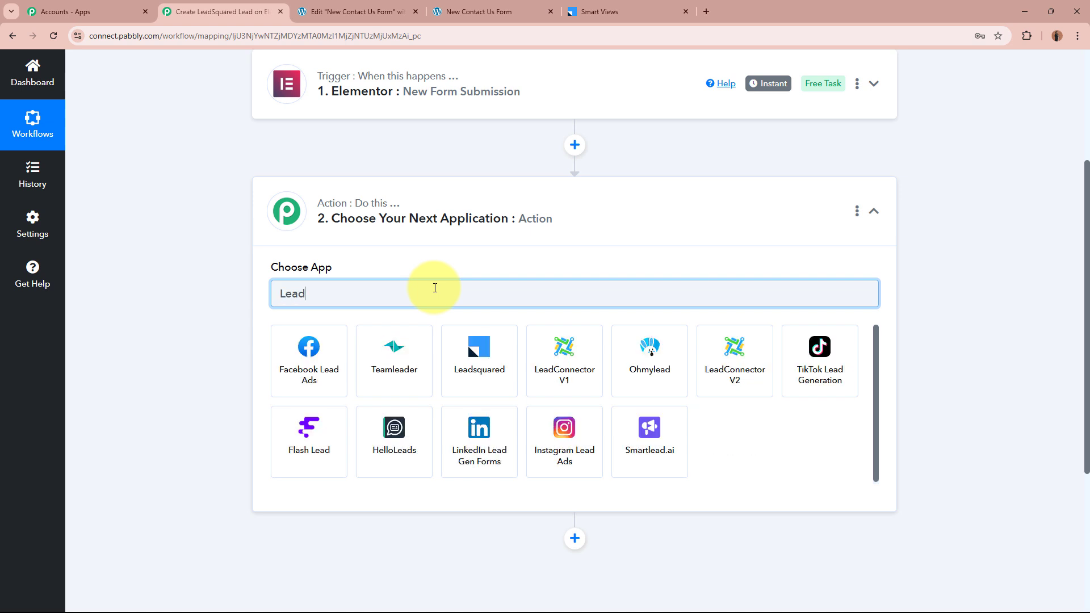
click(479, 364)
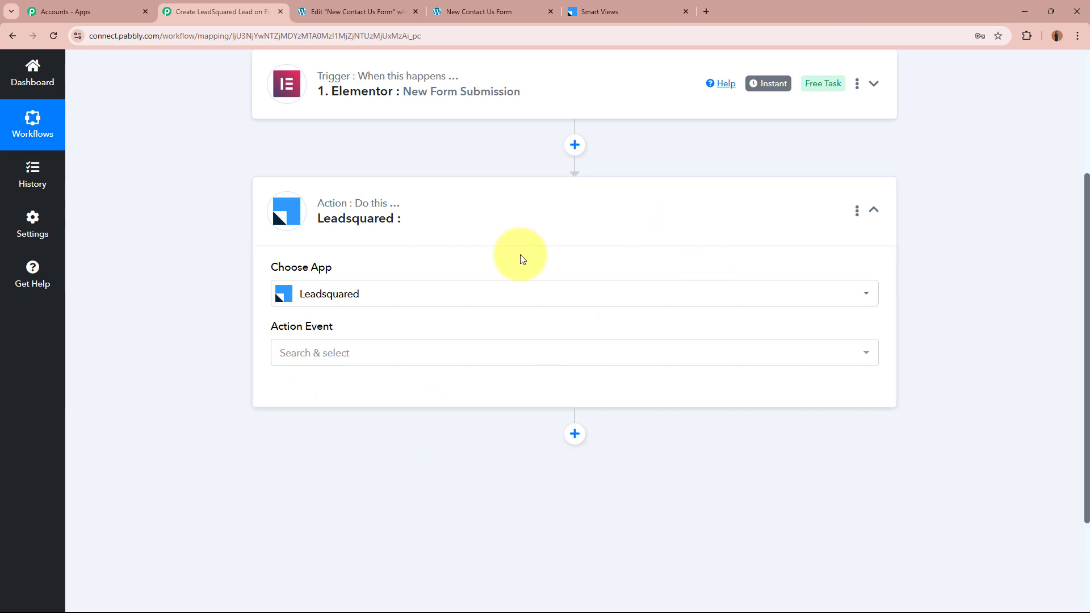
click(613, 11)
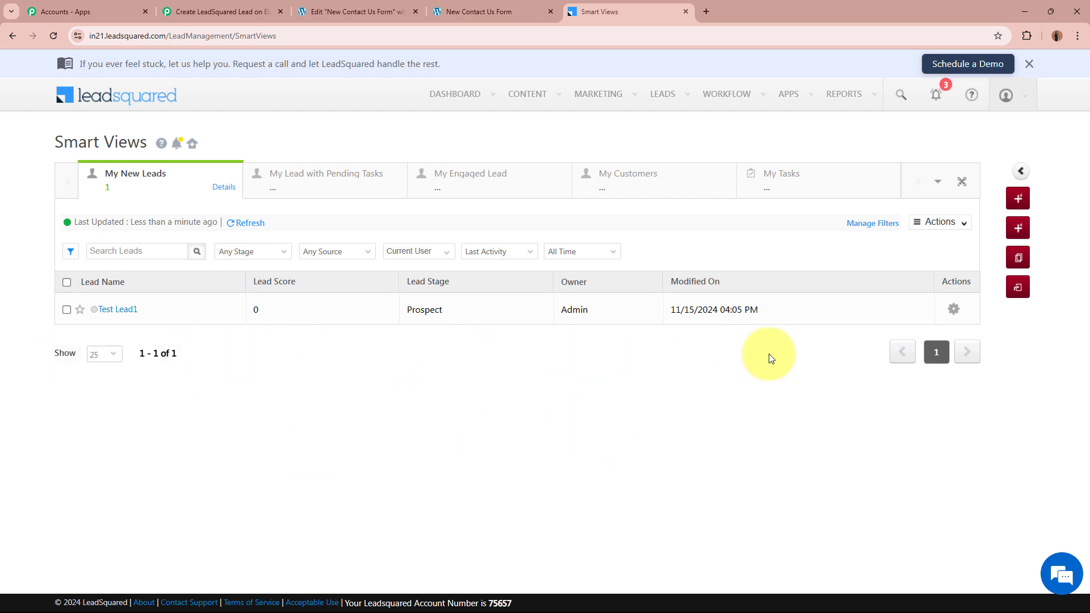
click(207, 12)
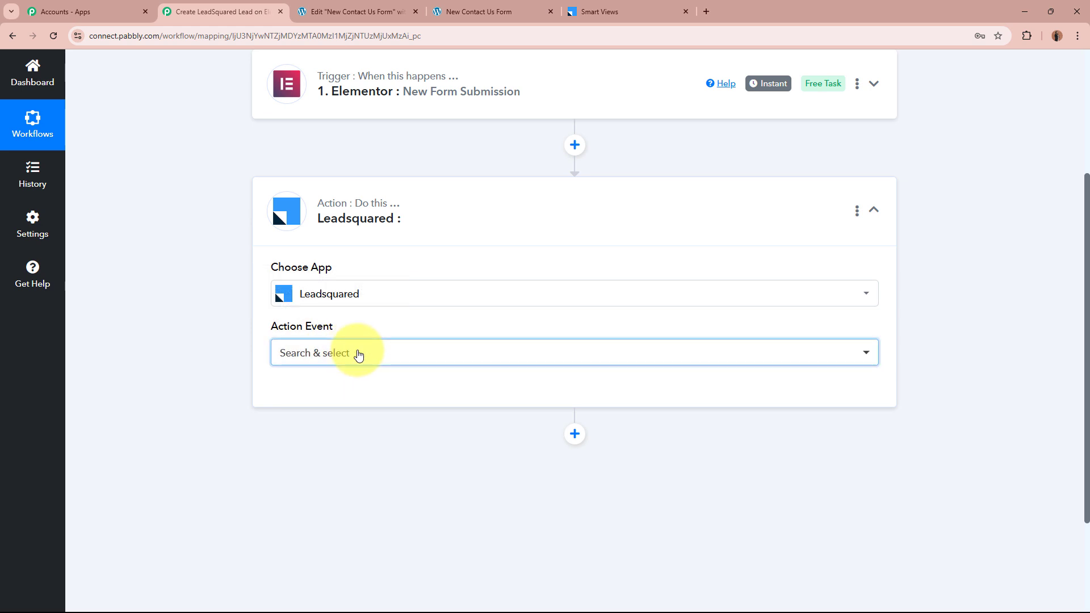
Set the LeadSquared action event to Create or Update Lead and add a new connection
click(358, 353)
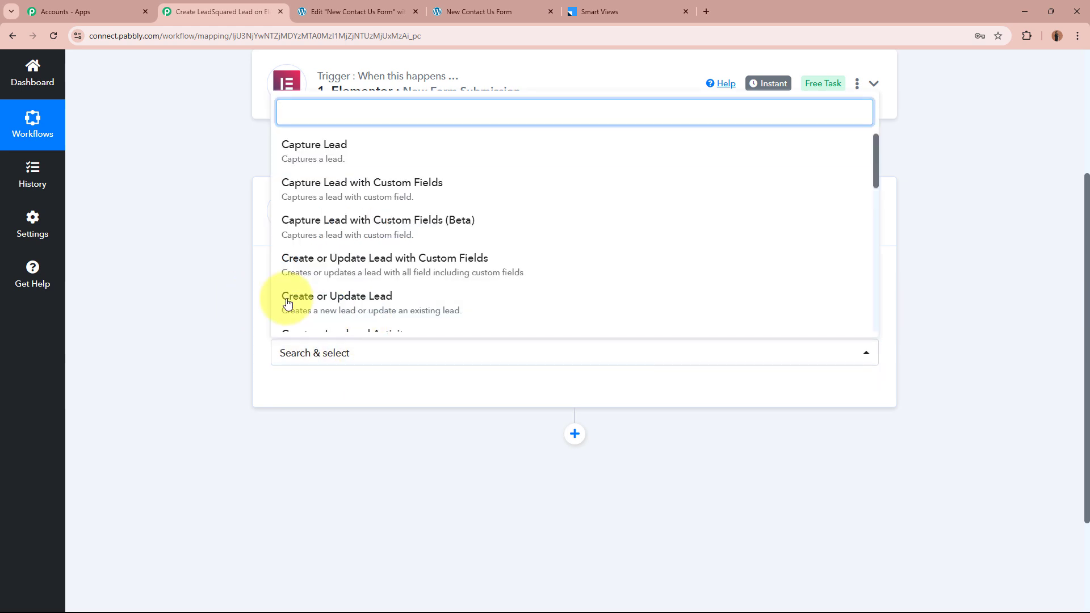
click(307, 300)
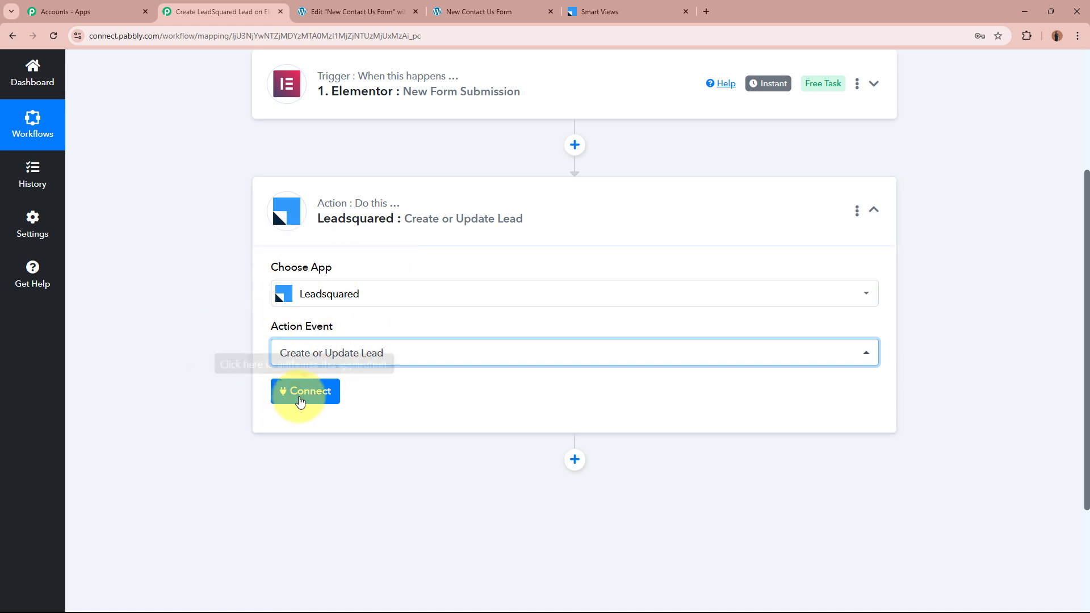
click(301, 398)
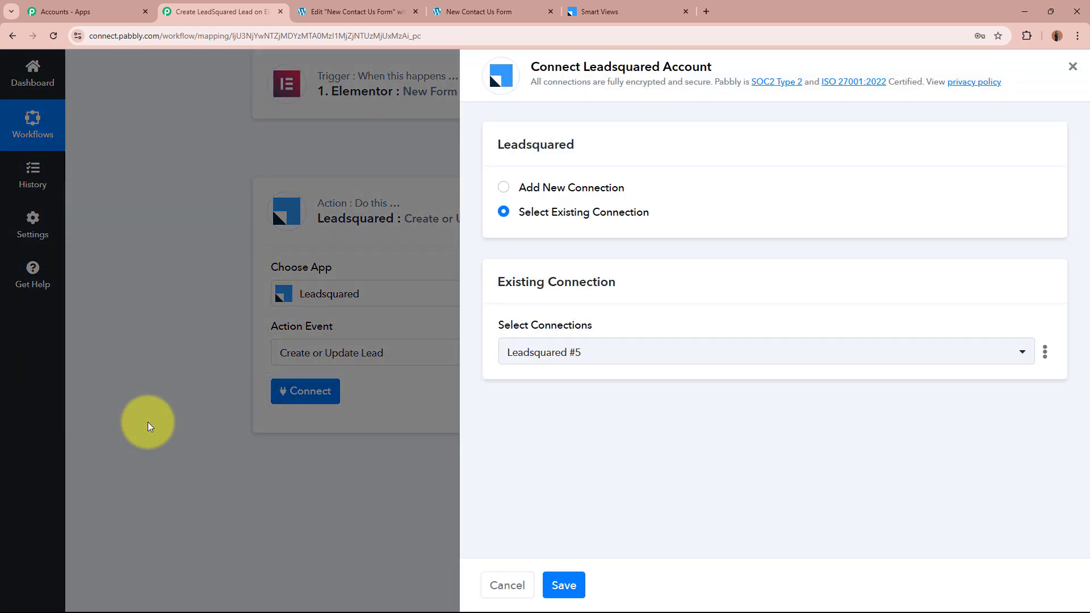
click(502, 187)
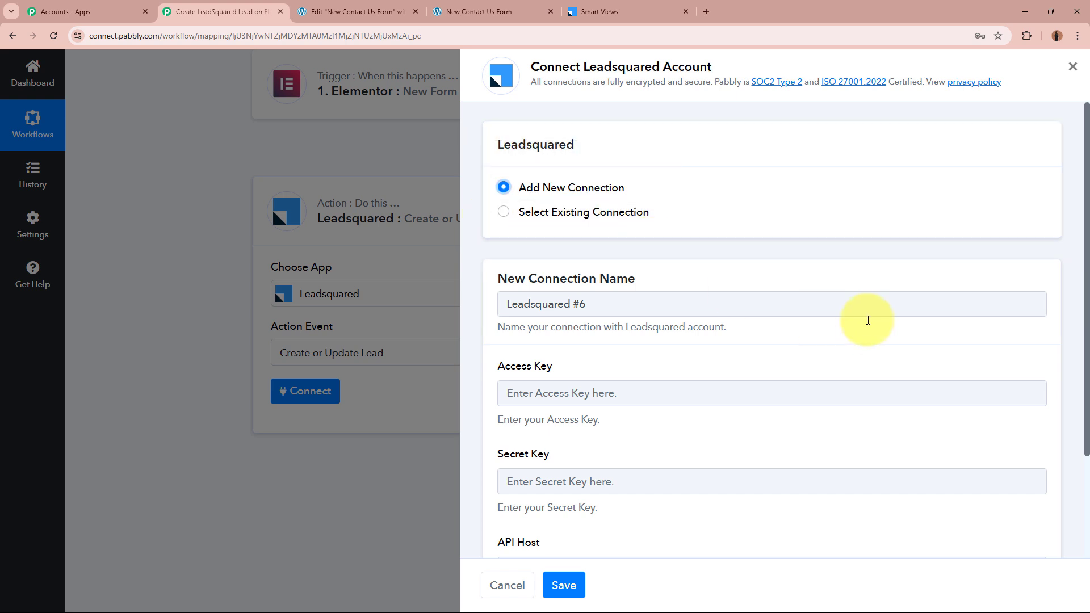
Review the required Access Key, Secret Key and API Host fields and their help text
scroll(867, 320, down, 3)
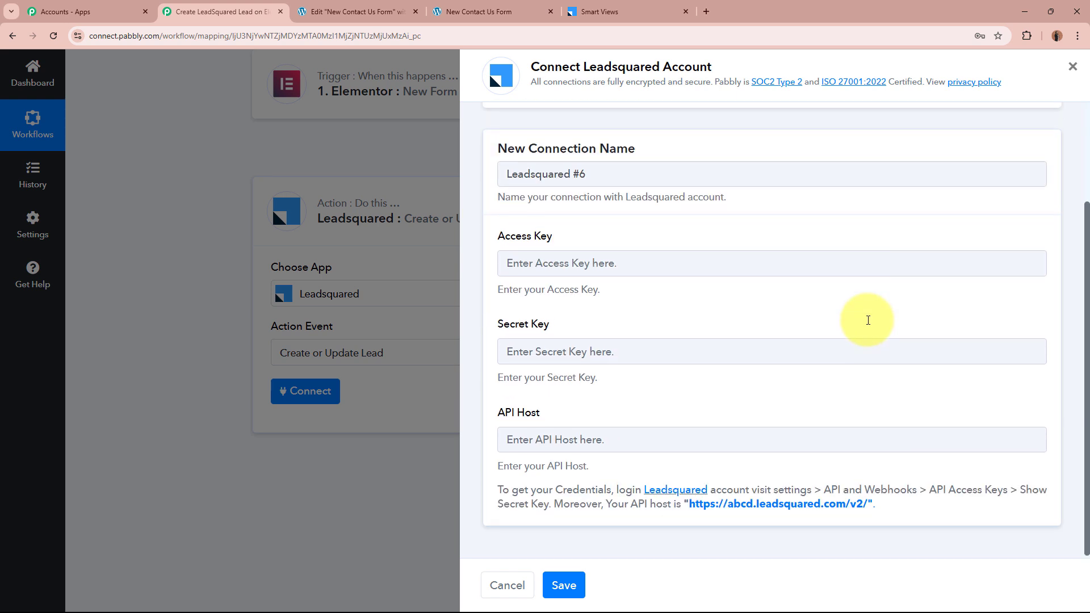
triple_click(500, 237)
drag(495, 320, 560, 347)
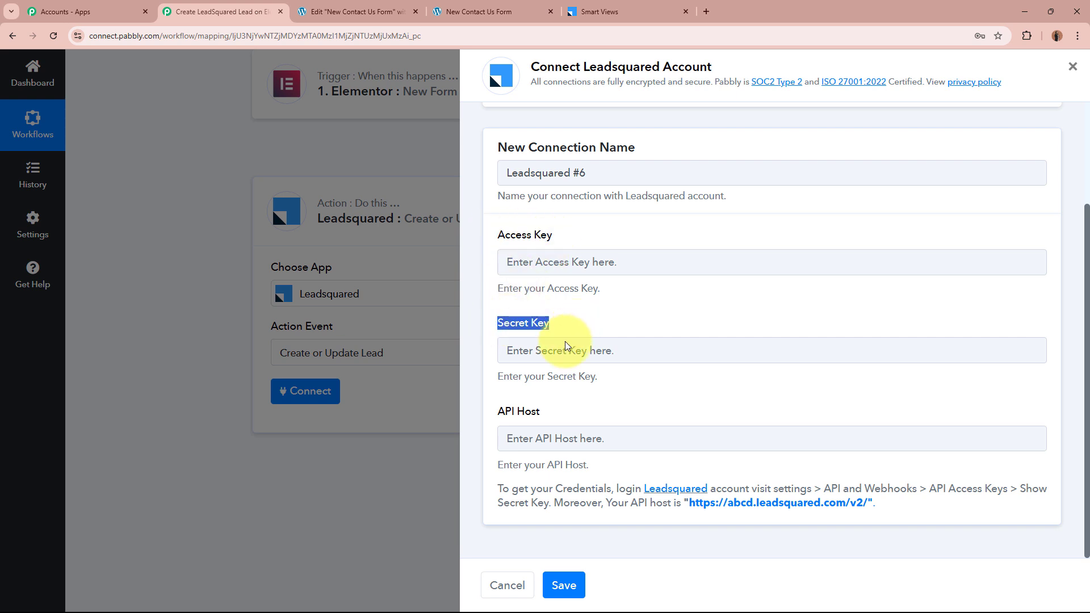
drag(499, 412, 554, 414)
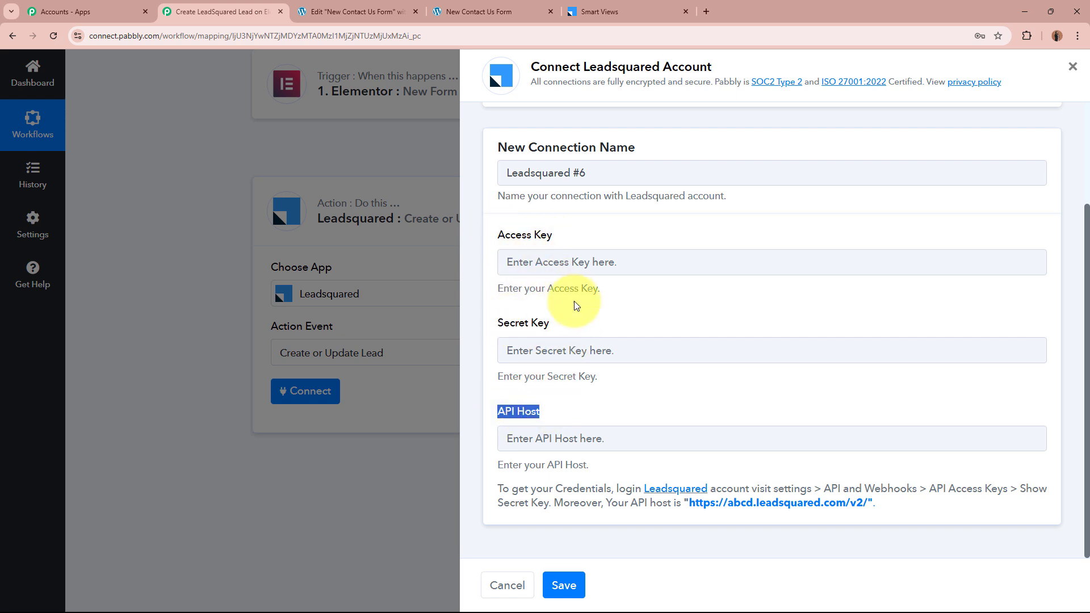
drag(495, 461, 931, 528)
click(931, 527)
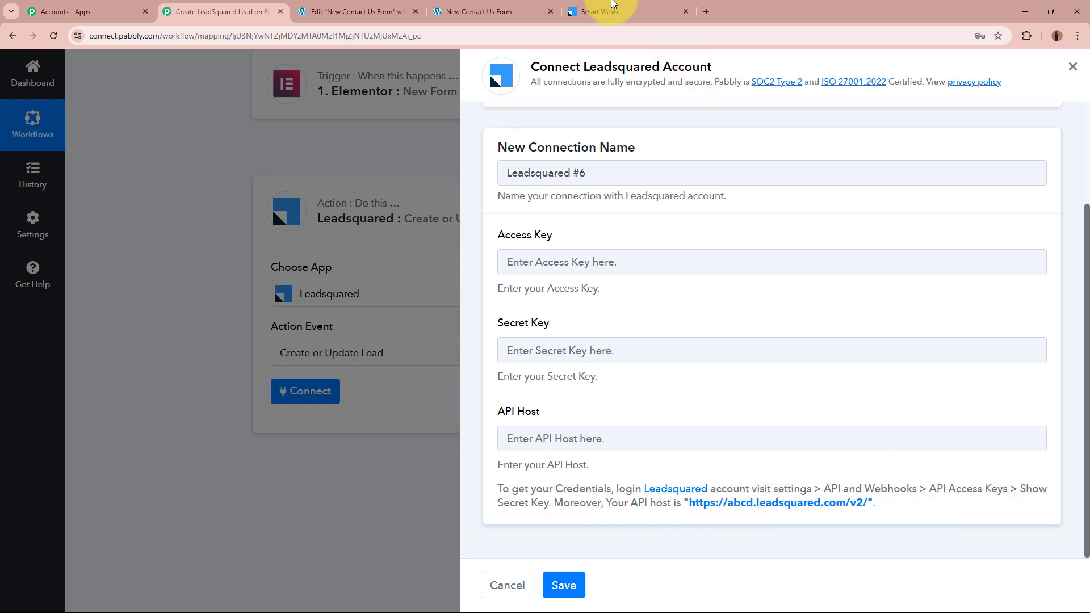
In LeadSquared, open Settings > API and Webhooks to view the API access keys
click(599, 12)
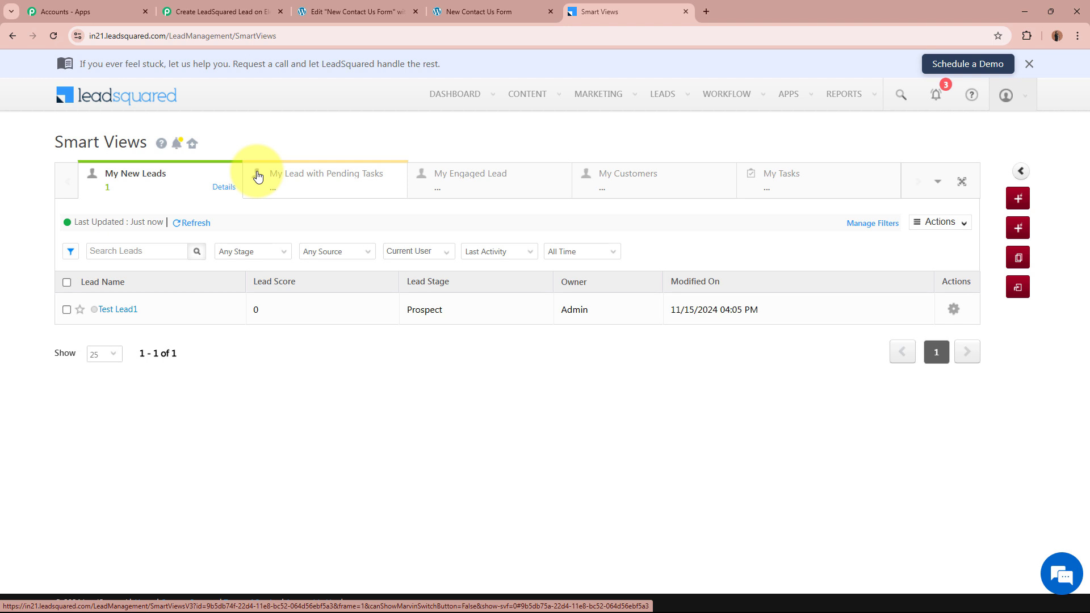
click(1017, 95)
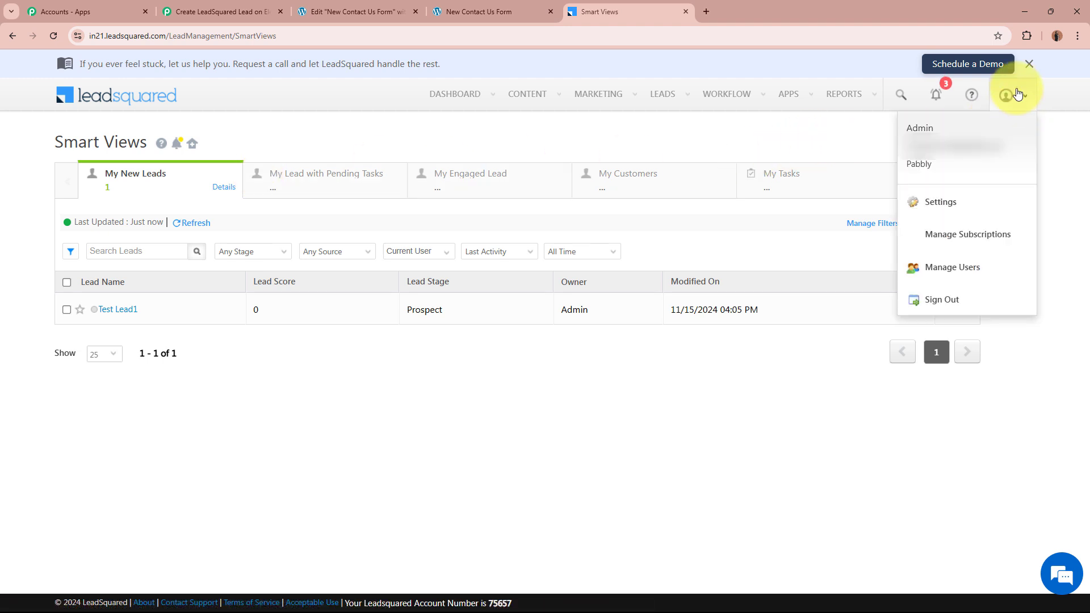
click(936, 207)
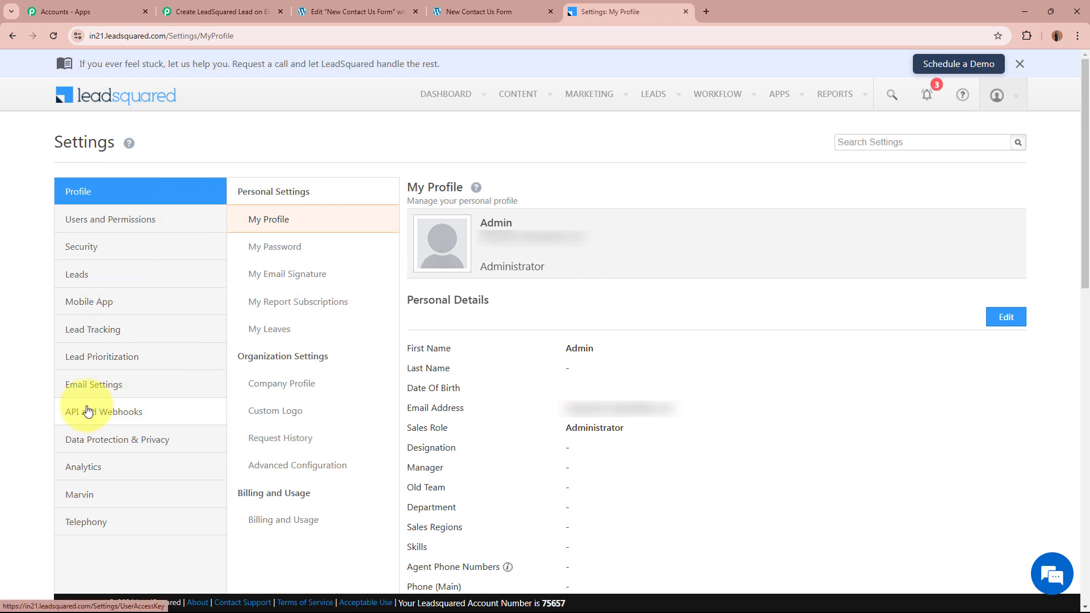
click(141, 415)
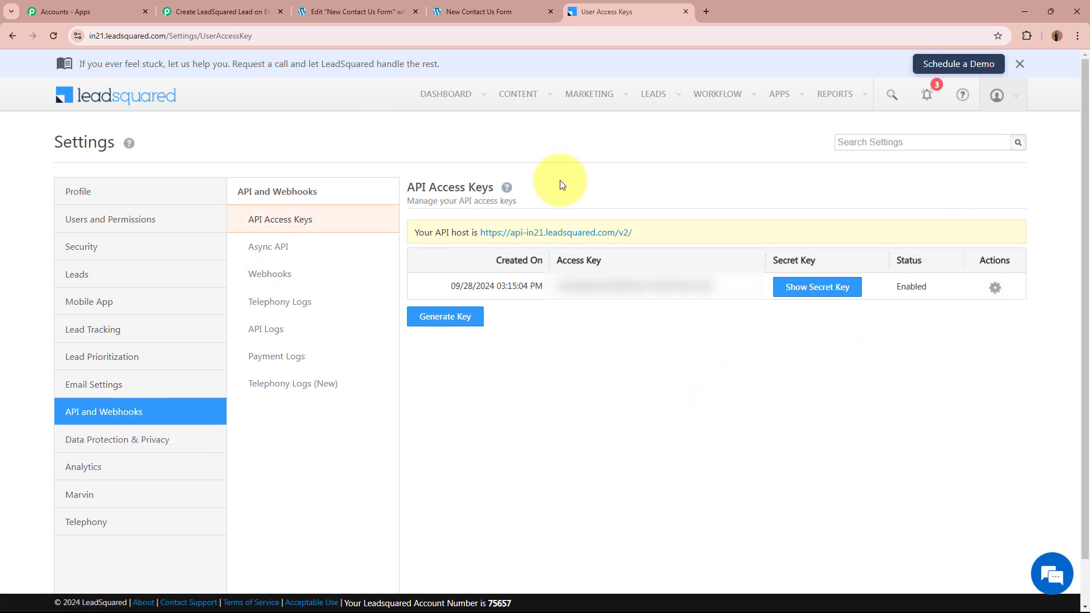
Select the API host URL and return to Pabbly's API Host field
right_click(528, 234)
drag(481, 235, 634, 236)
key(ctrl+c)
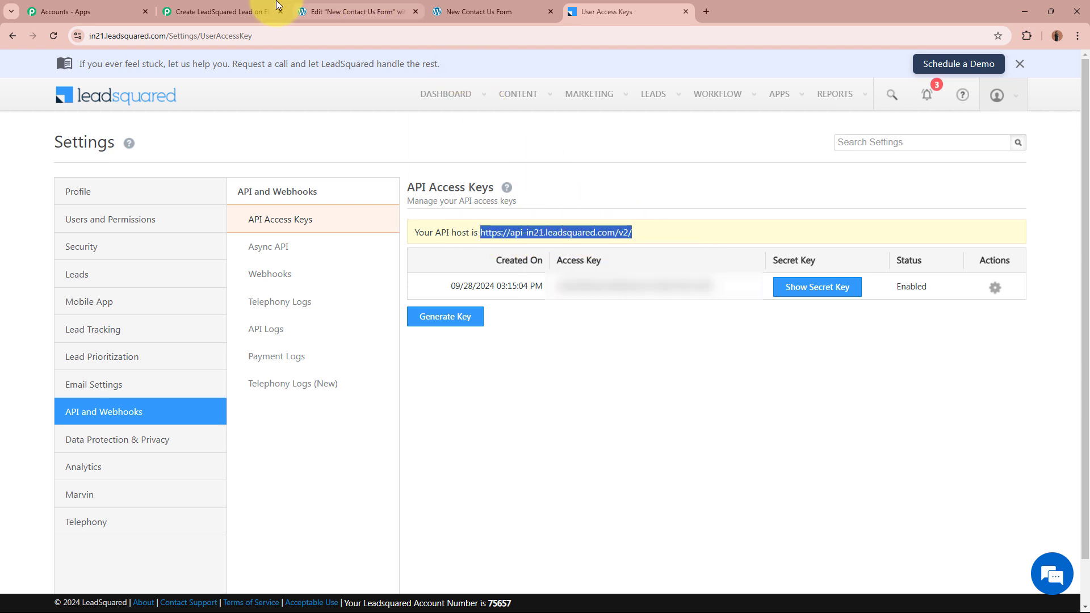
click(221, 11)
click(630, 439)
Paste the API host, then copy LeadSquared's Access ID into the Access Key field
key(ctrl+v)
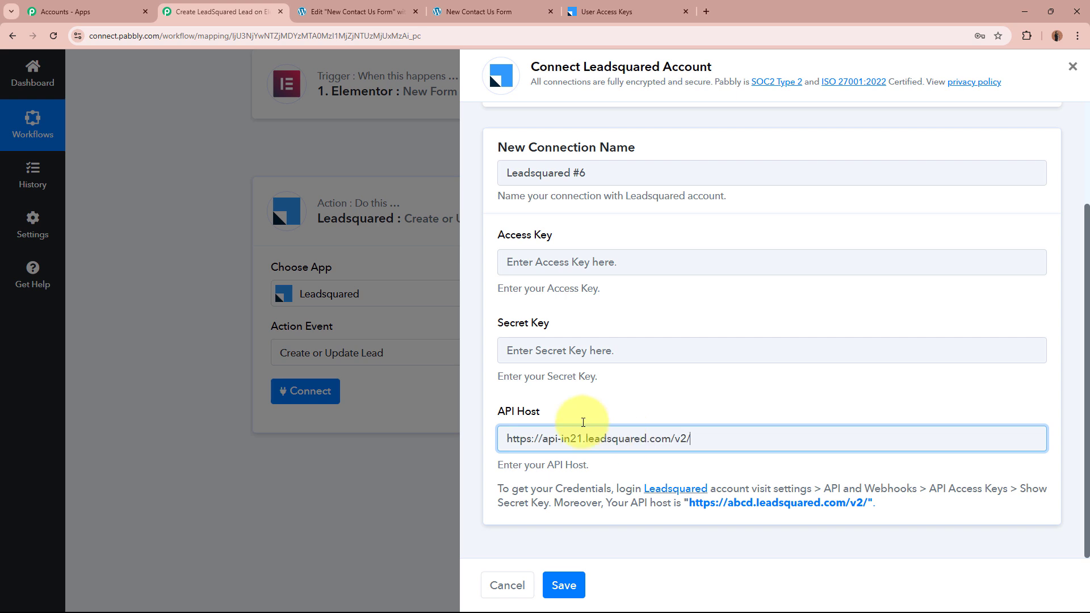
click(608, 254)
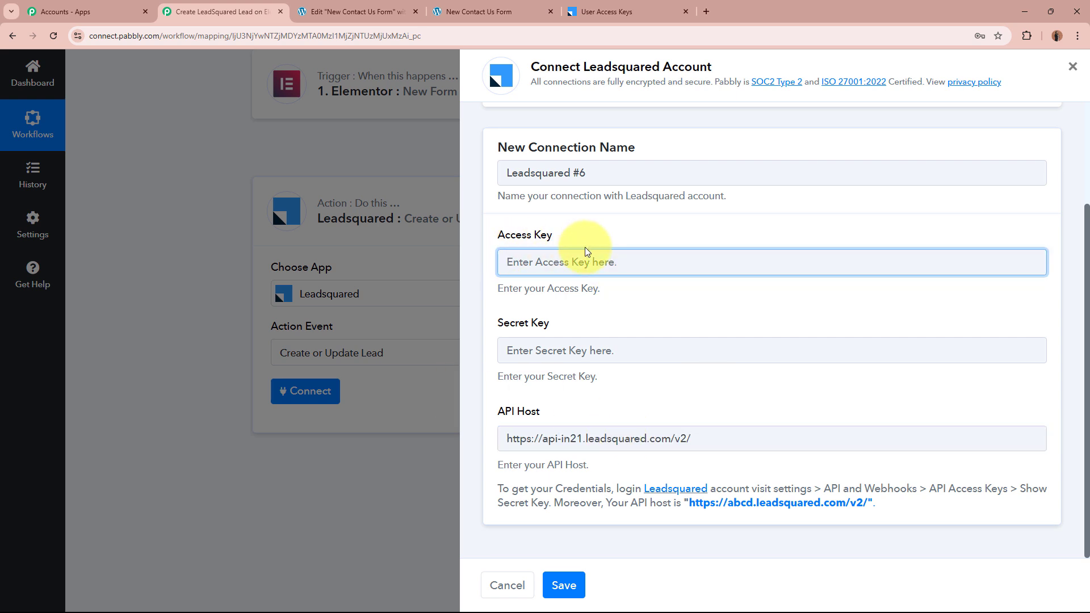
click(603, 11)
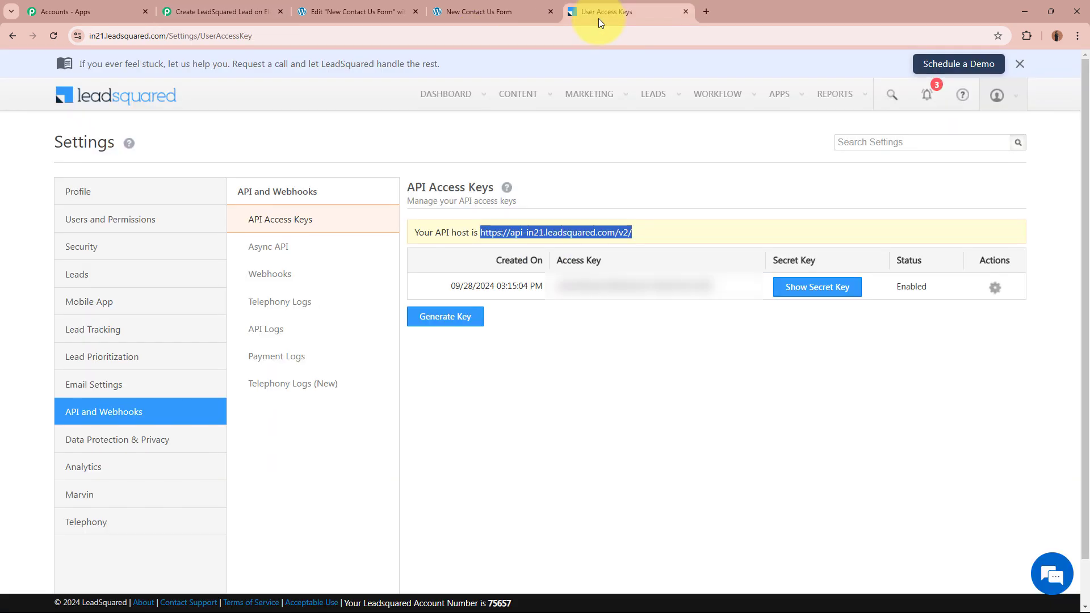
click(839, 289)
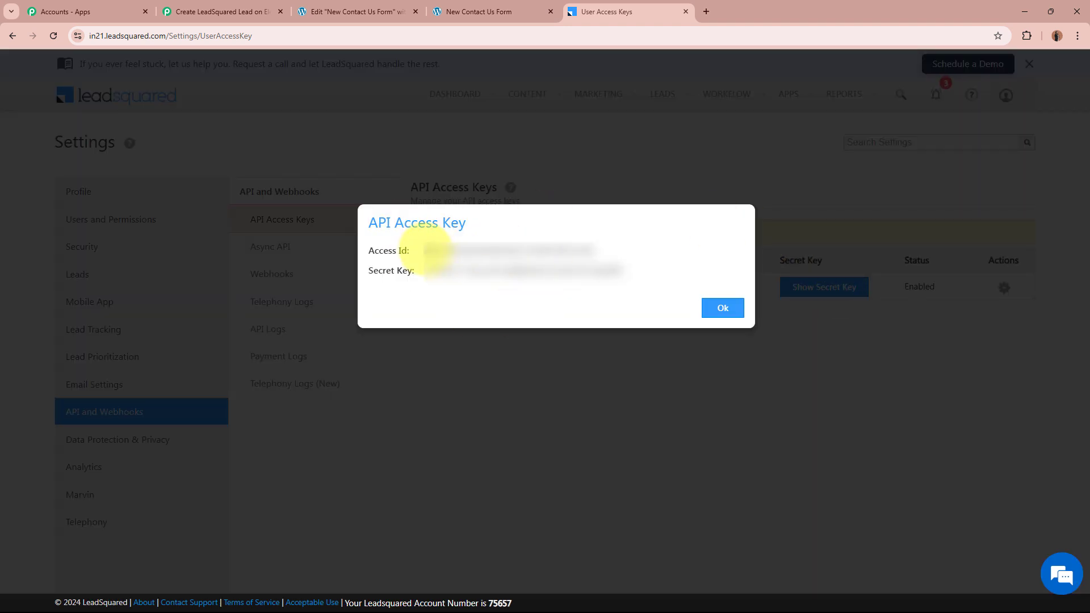
drag(421, 253, 590, 253)
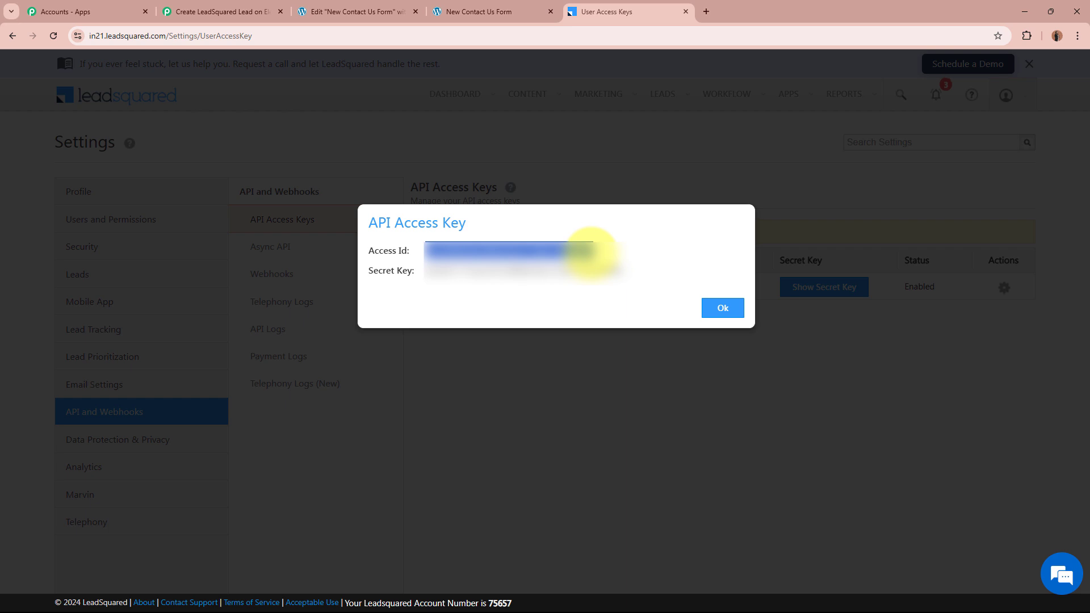
key(ctrl+c)
click(214, 11)
click(587, 262)
key(ctrl+v)
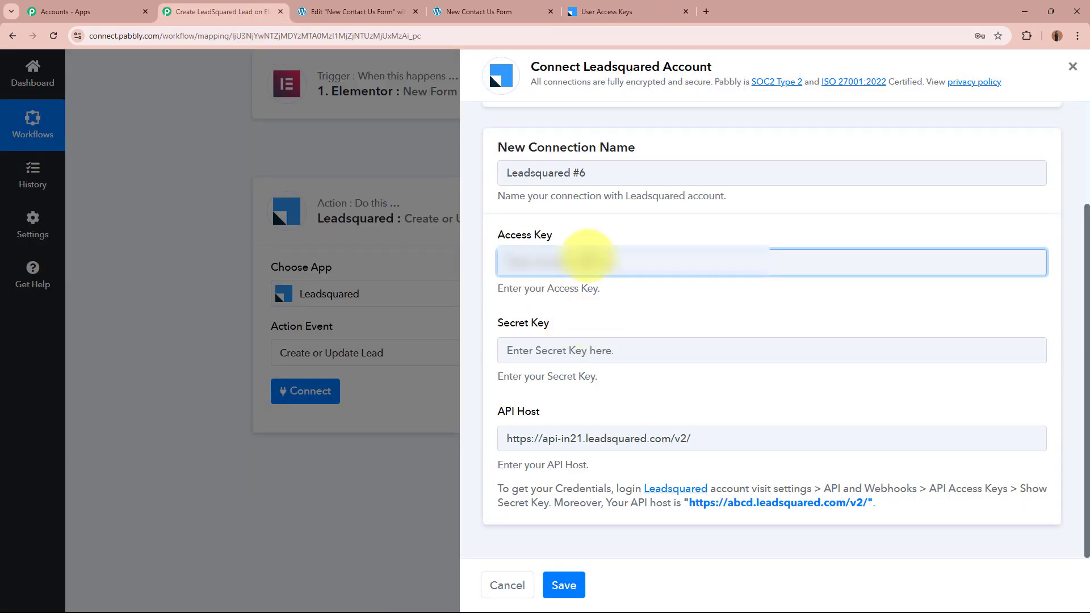
Copy the LeadSquared secret key into the Secret Key field and save the connection
click(583, 350)
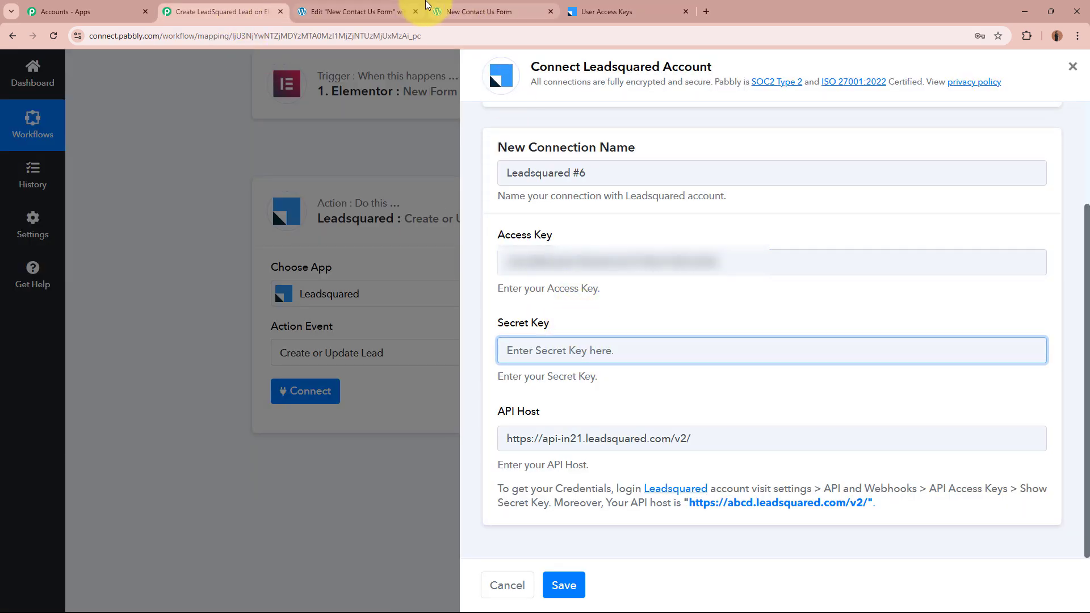
click(605, 11)
drag(426, 270, 645, 268)
key(ctrl+c)
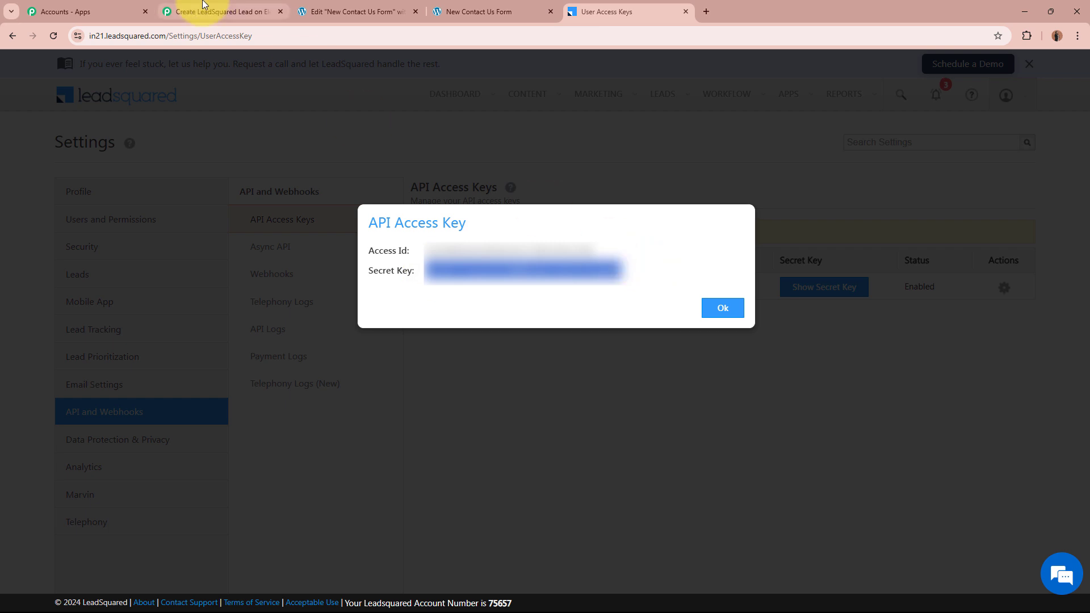
click(214, 11)
key(ctrl+v)
key(ctrl+v)
click(608, 385)
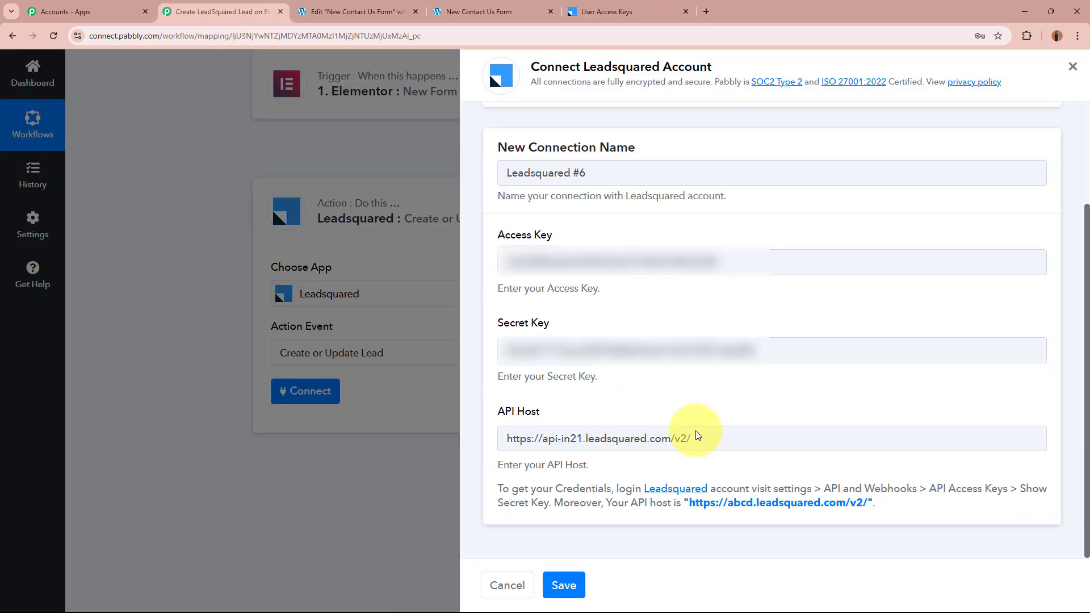
click(564, 585)
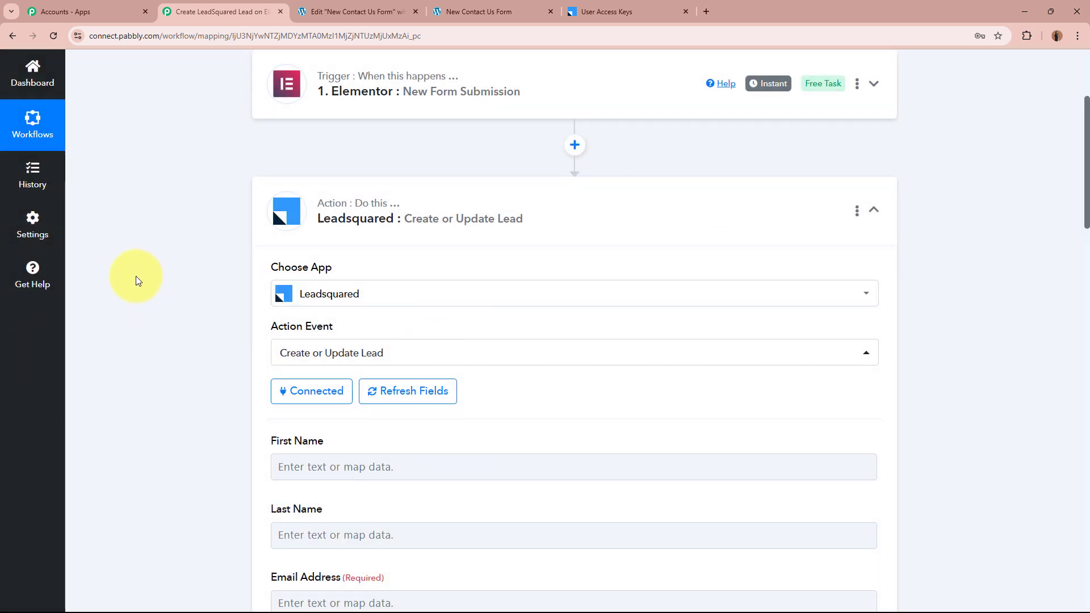
scroll(135, 276, down, 4)
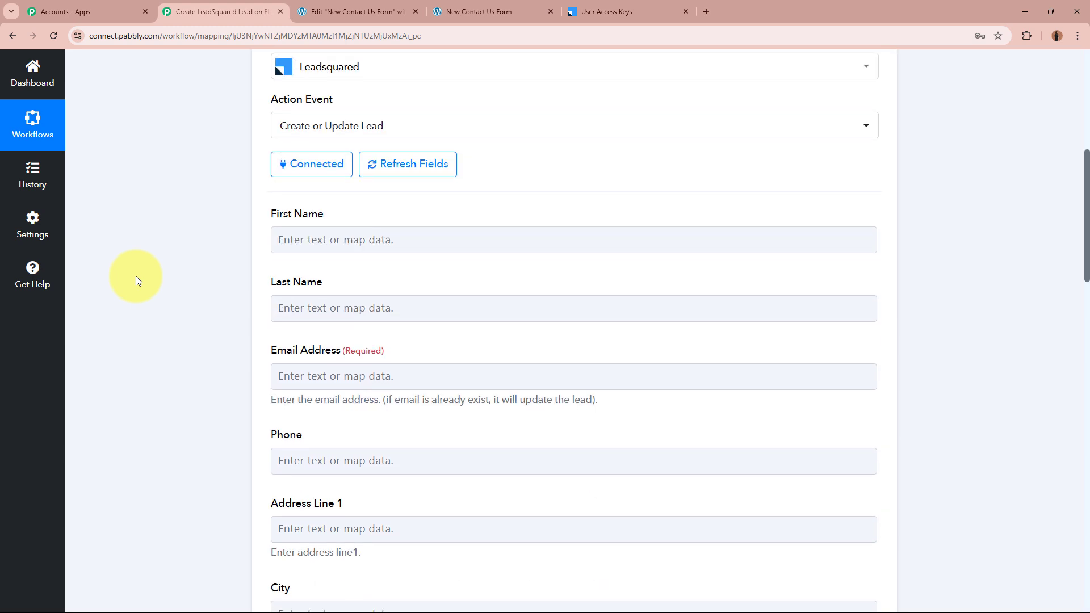
scroll(844, 457, down, 10)
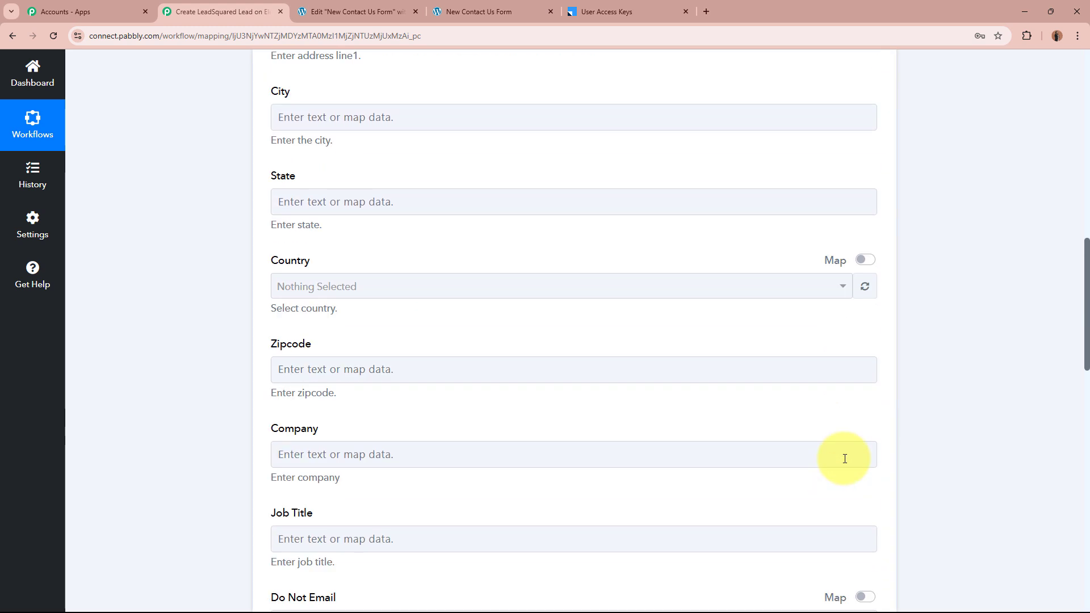
scroll(845, 459, up, 12)
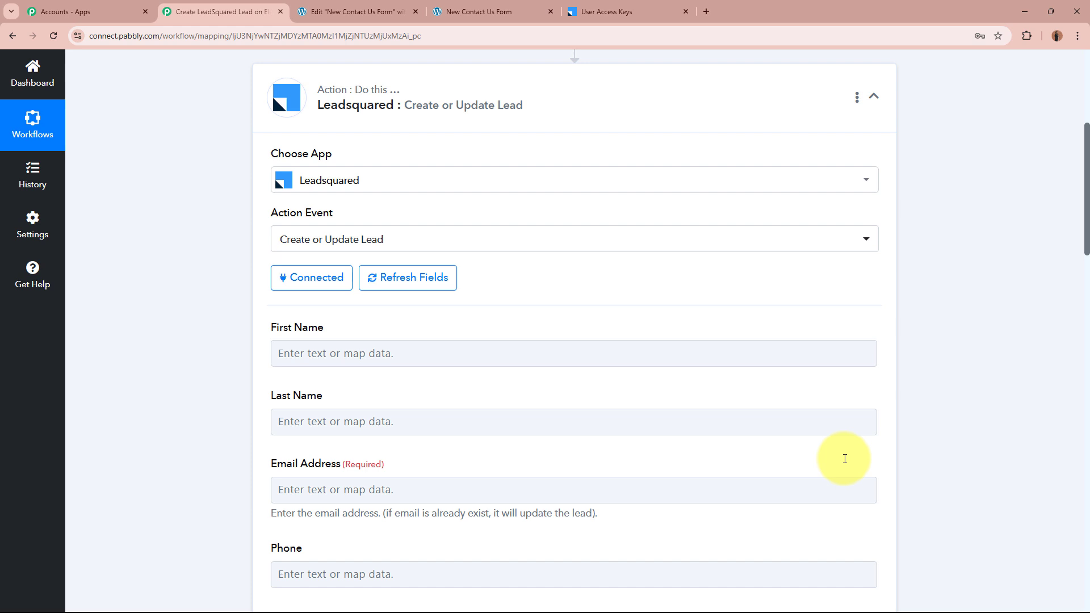
drag(276, 328, 370, 333)
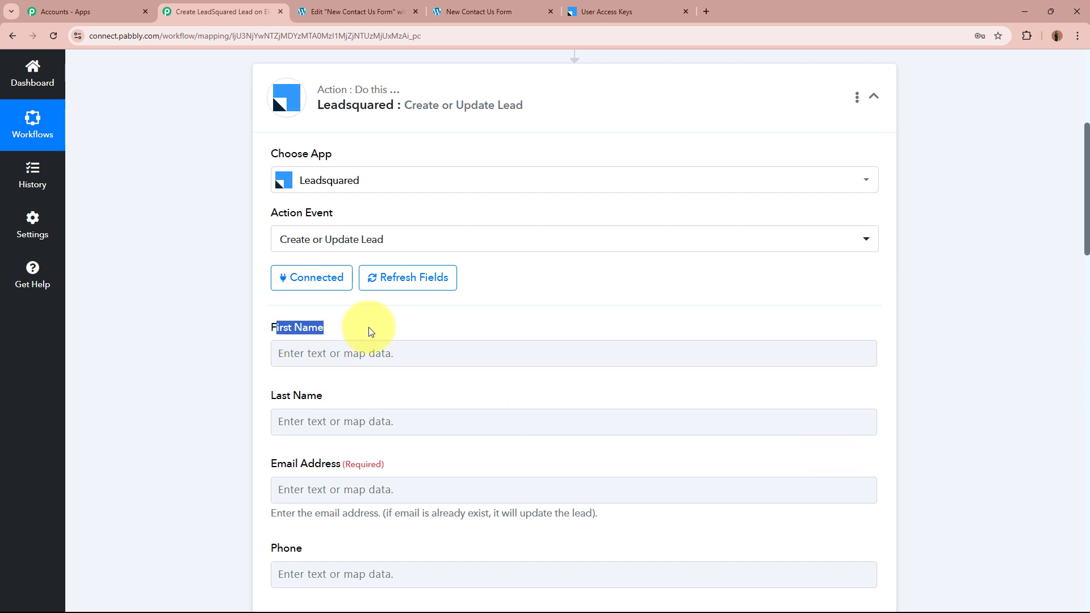
click(286, 401)
drag(271, 464, 414, 466)
drag(271, 549, 437, 552)
click(105, 489)
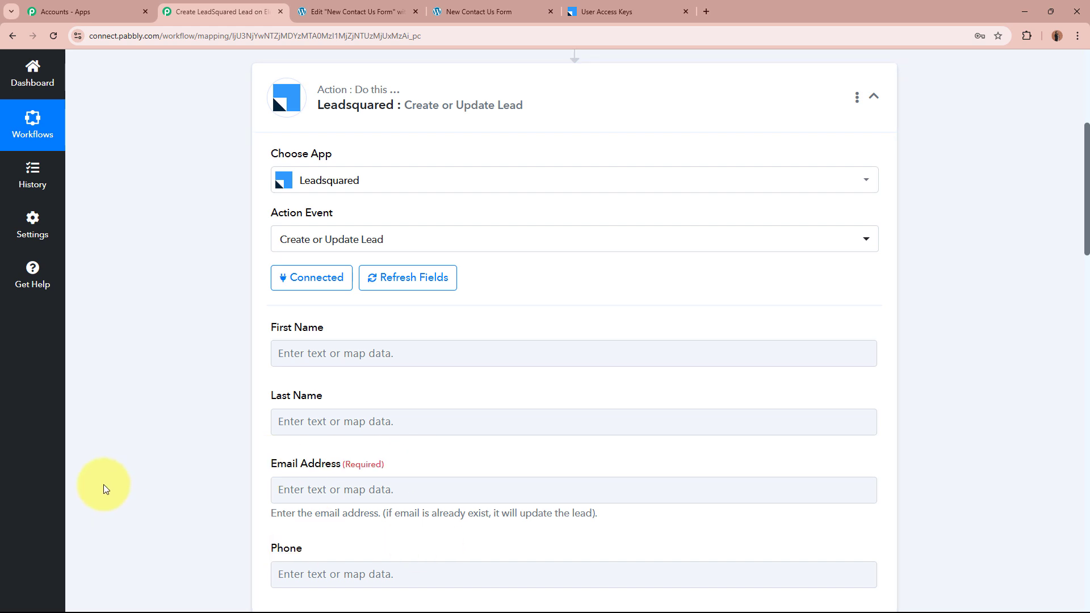
scroll(103, 487, down, 10)
scroll(104, 487, up, 8)
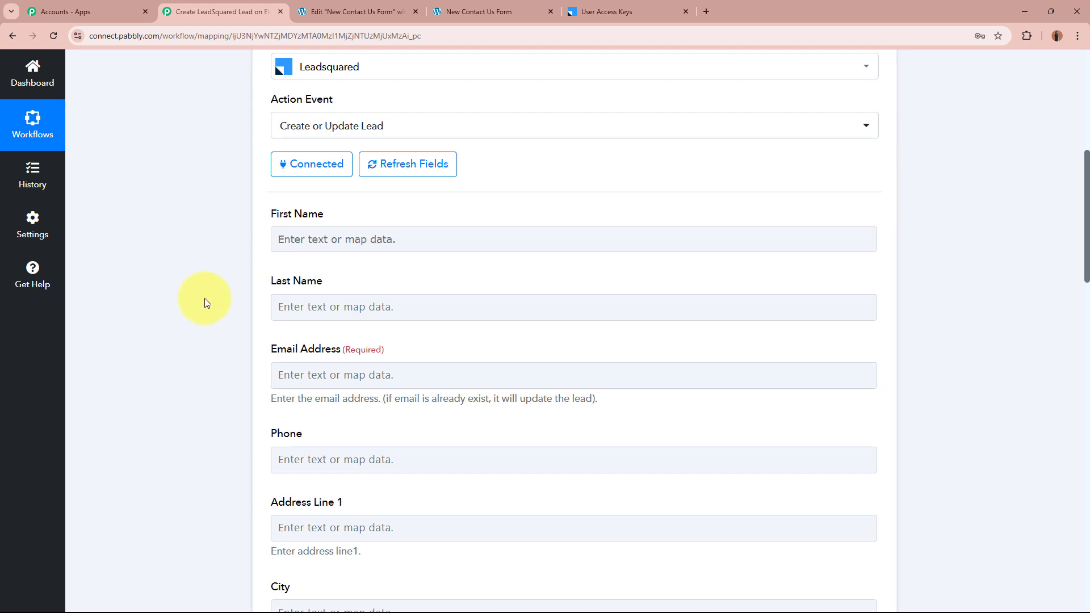
click(300, 239)
click(203, 319)
scroll(203, 319, up, 8)
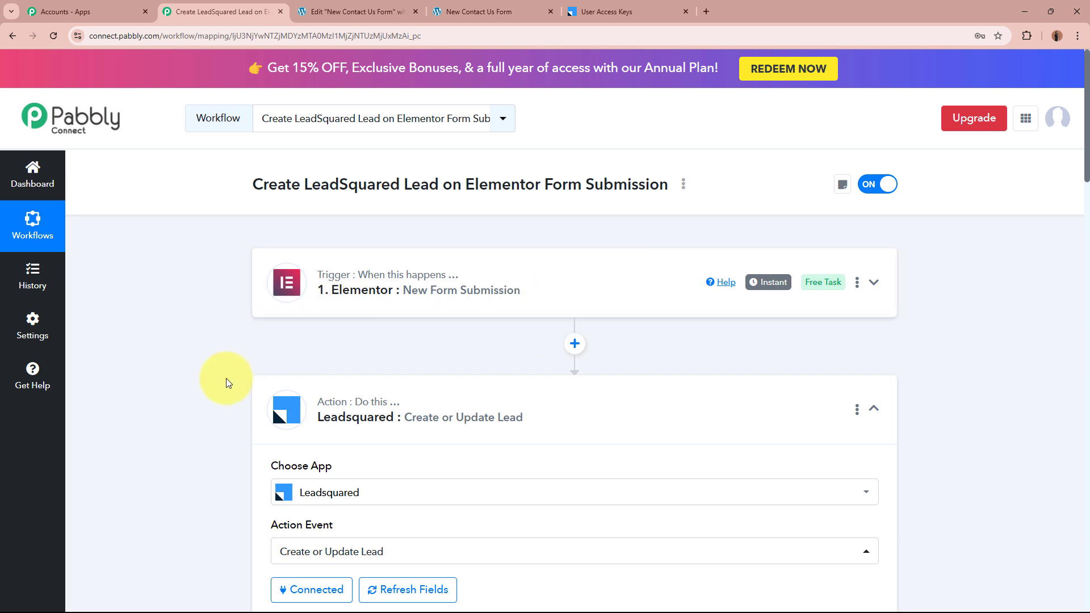
scroll(226, 380, down, 6)
scroll(225, 382, down, 2)
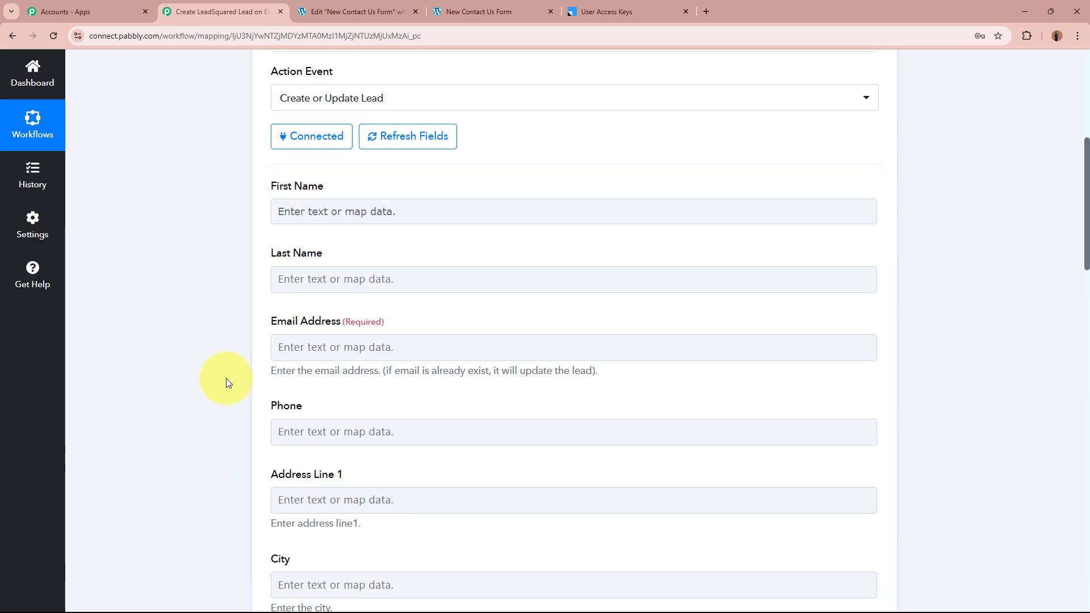
Map the Elementor form's First Name into the LeadSquared First Name field
click(363, 211)
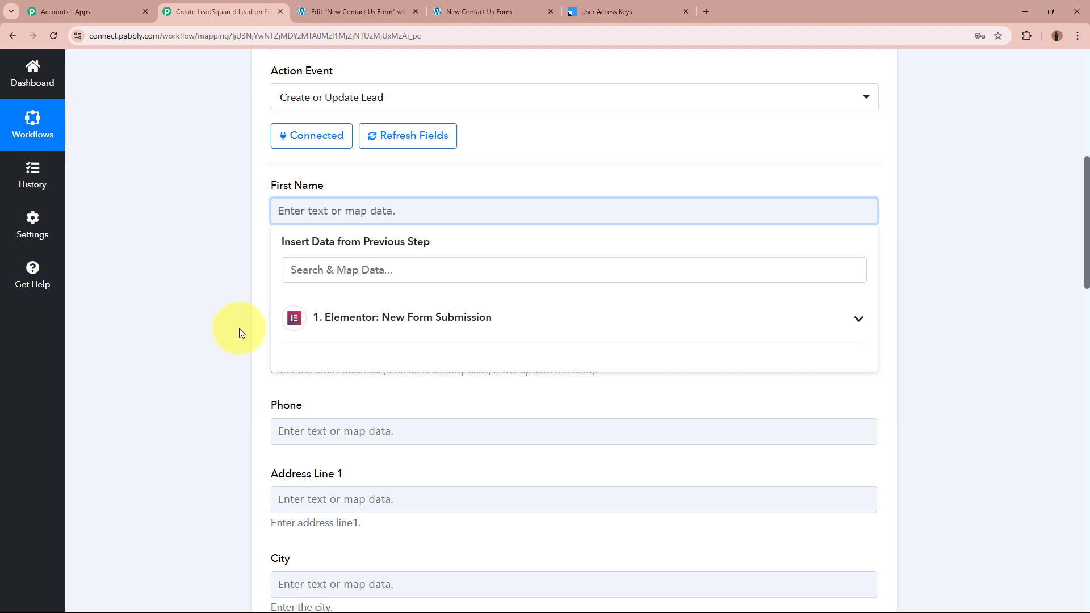
click(492, 325)
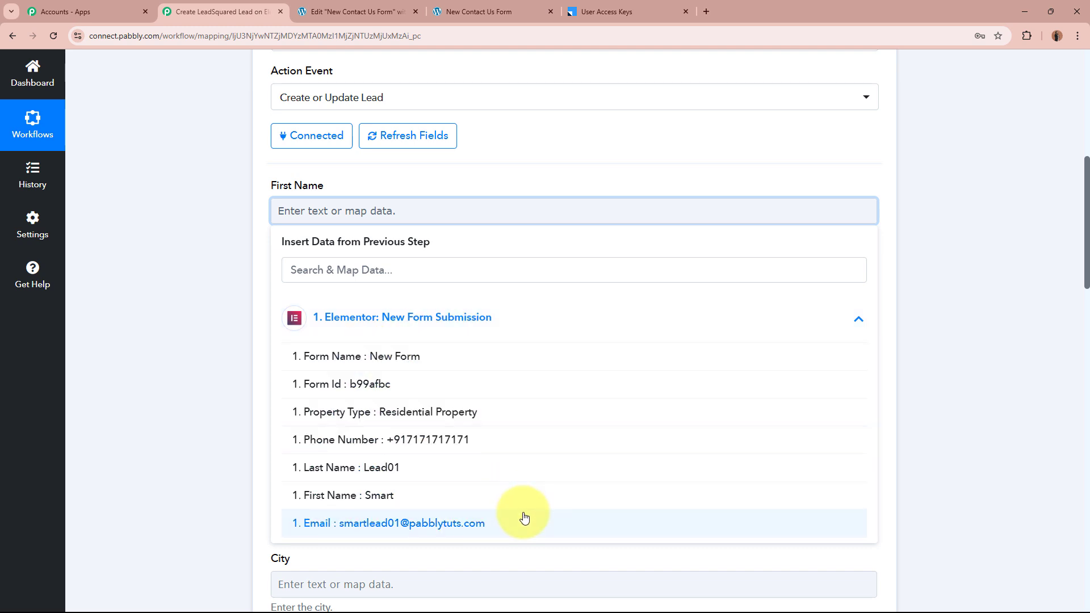
click(423, 495)
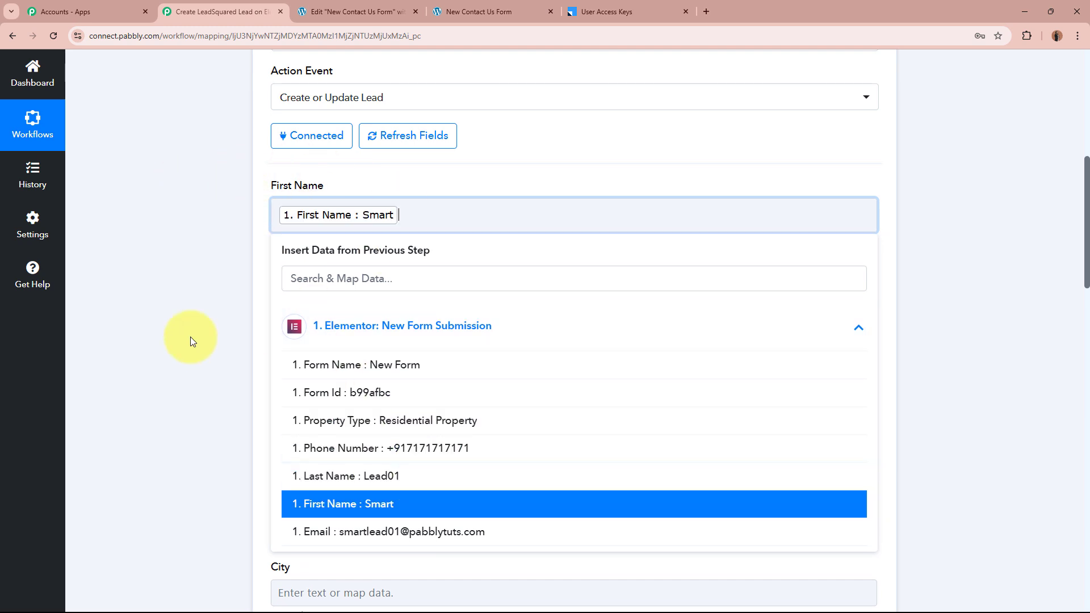
click(166, 285)
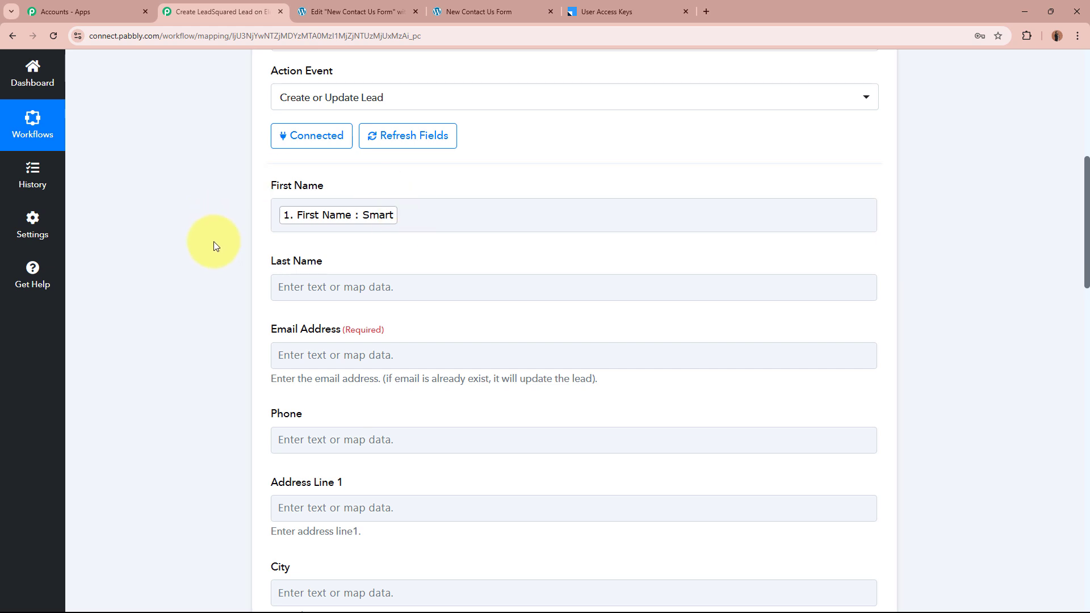
scroll(217, 264, up, 8)
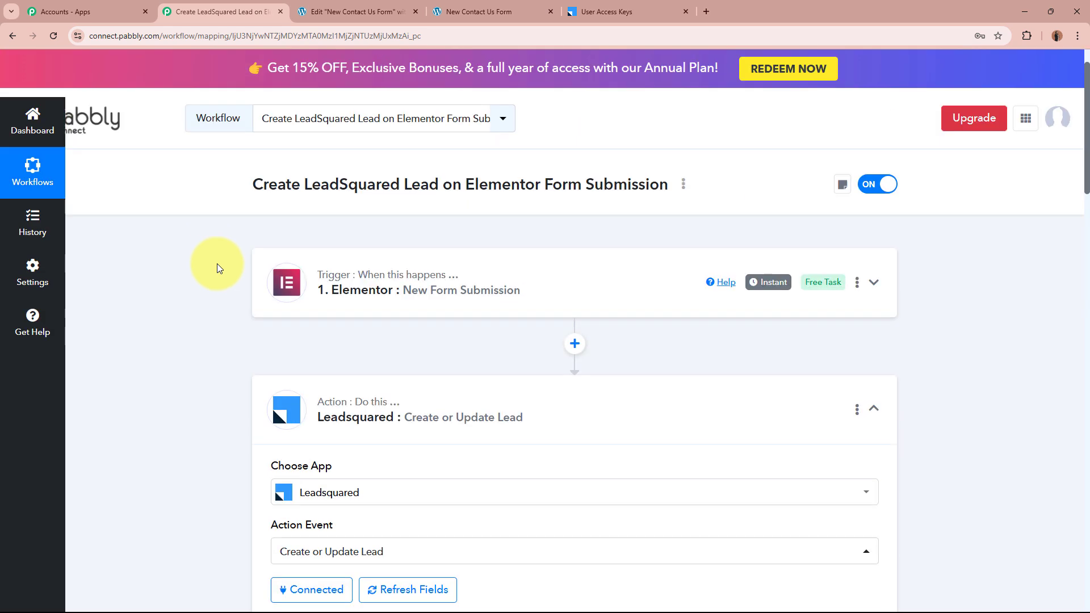
scroll(431, 306, down, 8)
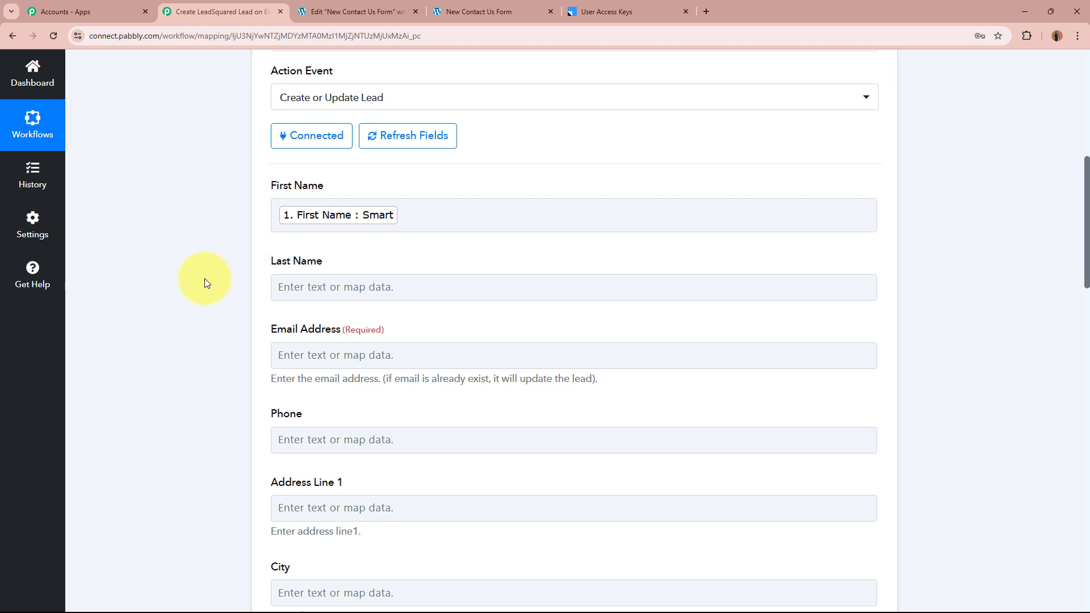
Map the form's Last Name and Email into Last Name and Email Address
click(339, 285)
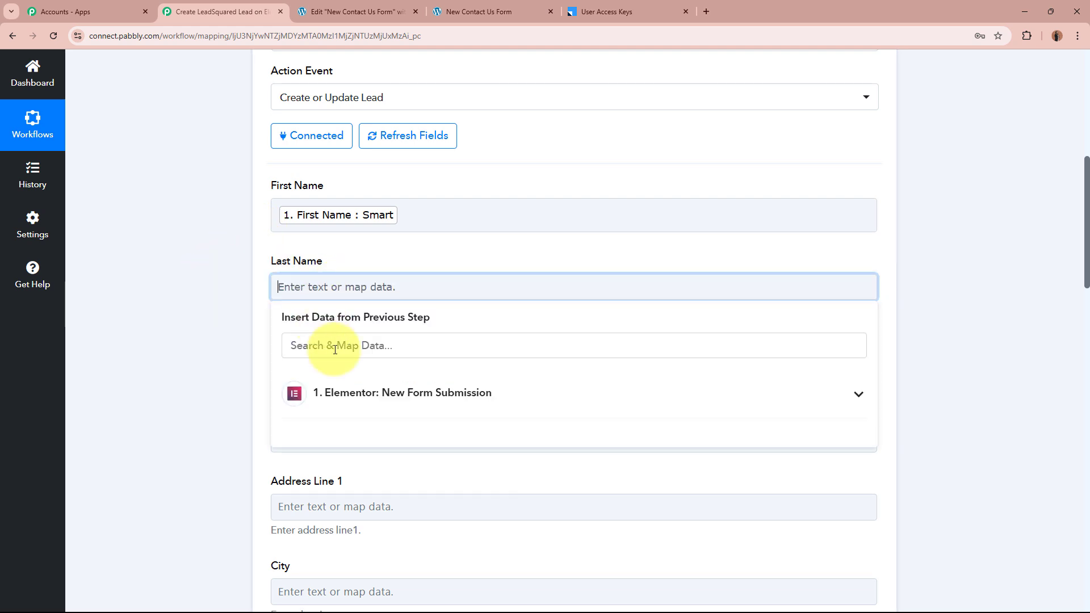
click(302, 384)
scroll(227, 359, down, 4)
click(383, 319)
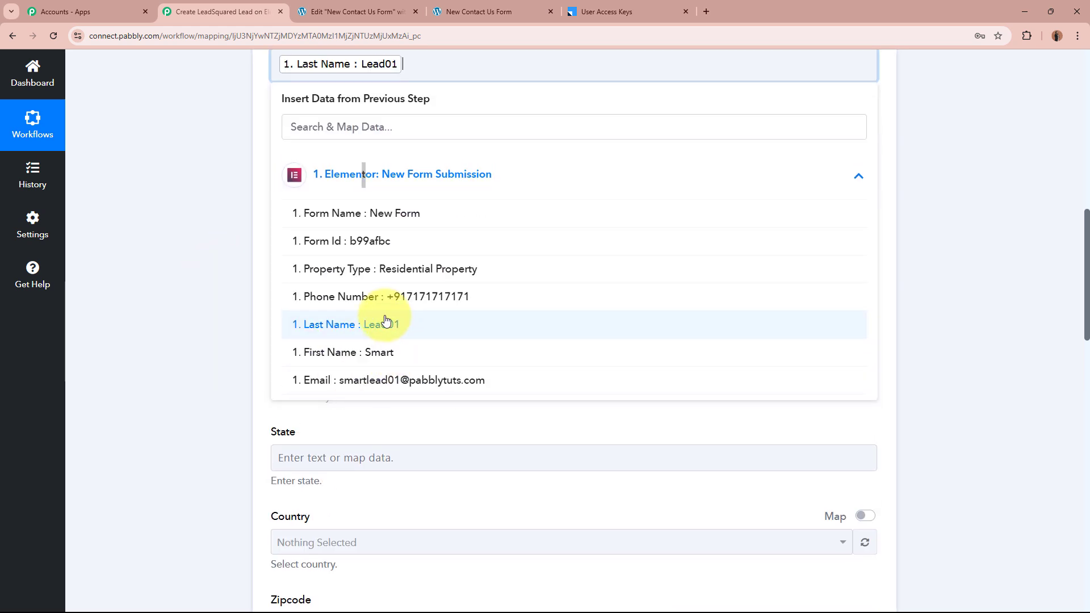
click(151, 247)
click(433, 130)
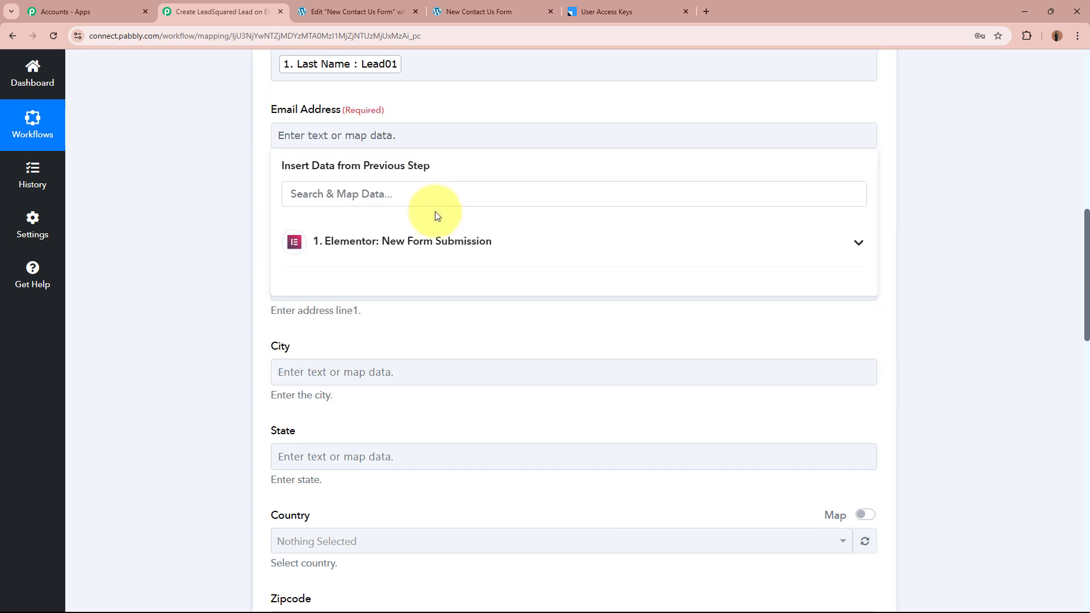
click(443, 257)
click(421, 447)
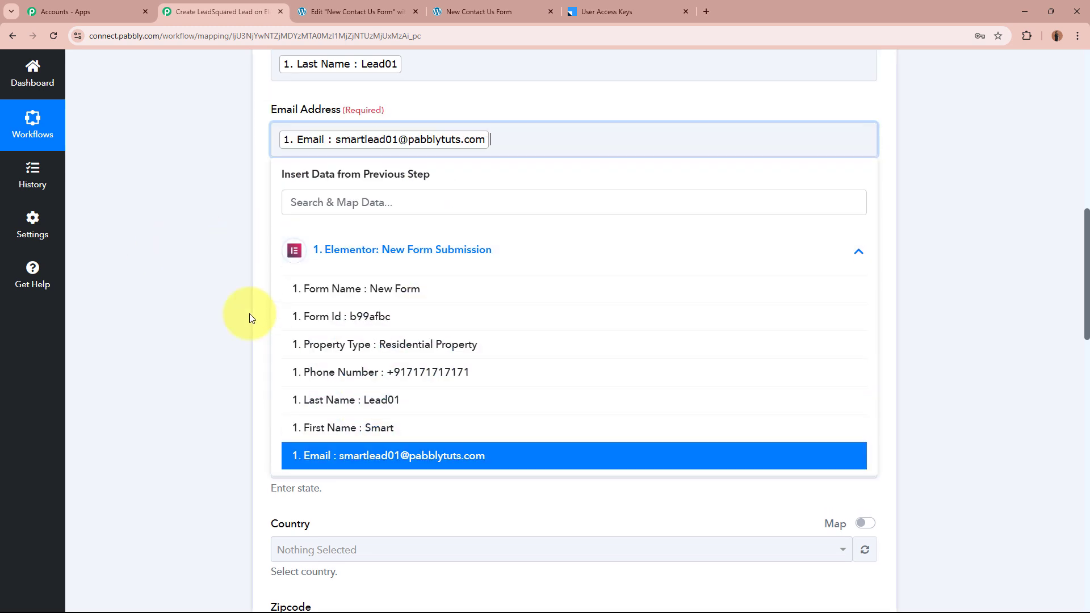
click(250, 316)
Map the form's Phone Number into the LeadSquared Phone field
click(362, 236)
click(418, 342)
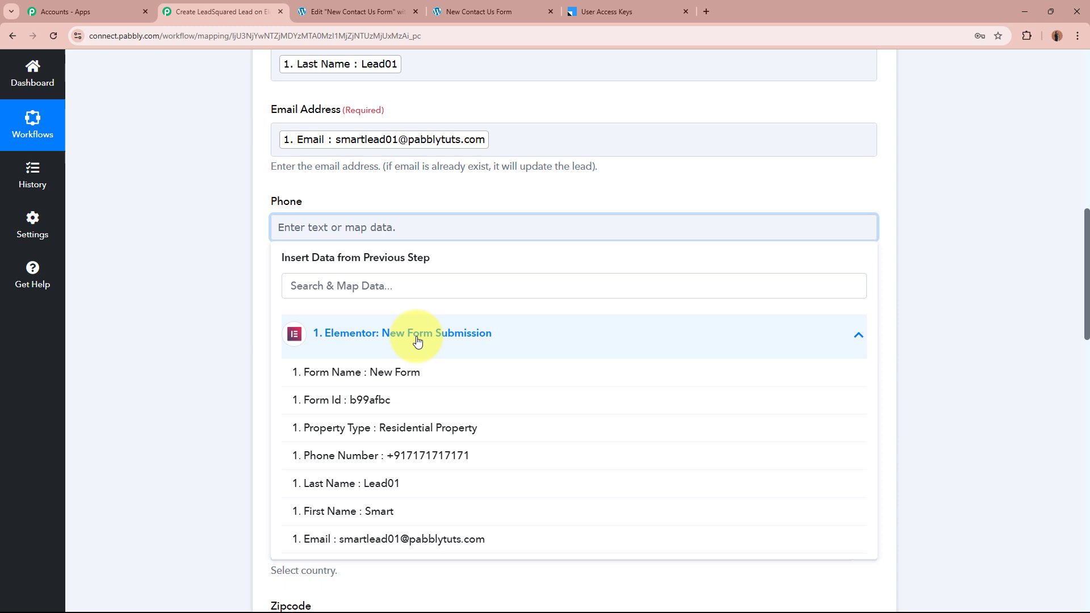
click(419, 464)
click(200, 391)
scroll(562, 394, down, 15)
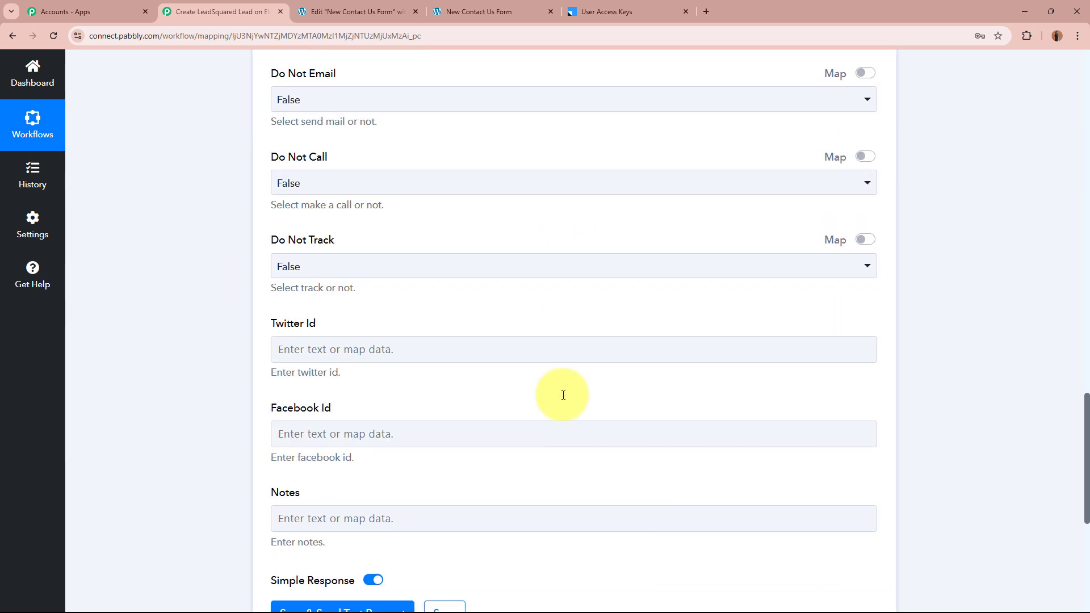
scroll(563, 395, down, 2)
Fill Notes with the property-type sentence followed by the form's Property Type
click(562, 395)
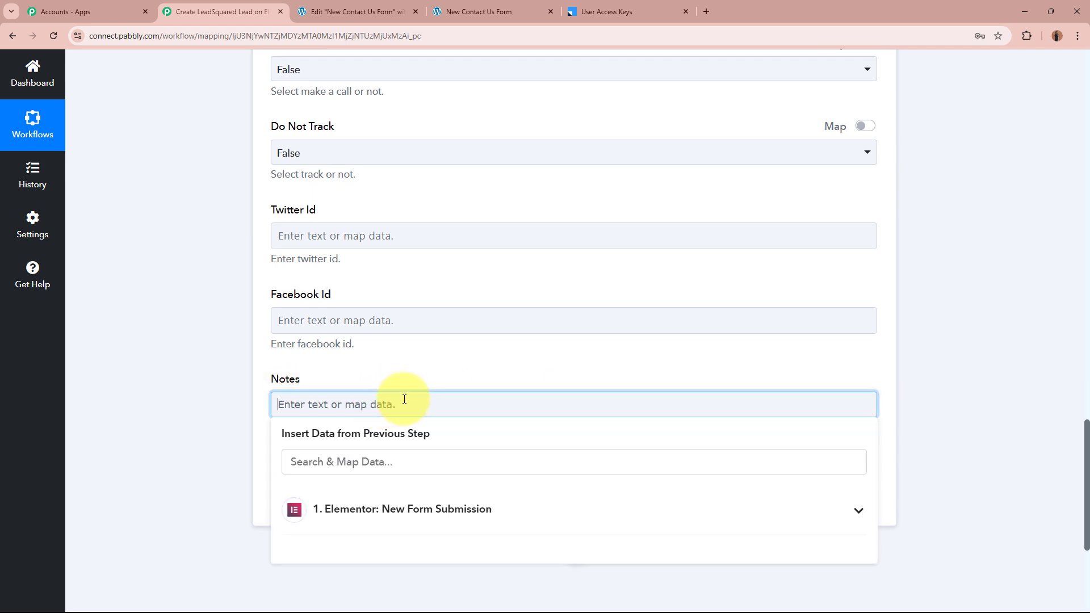
text(Lead has selected the property type as:)
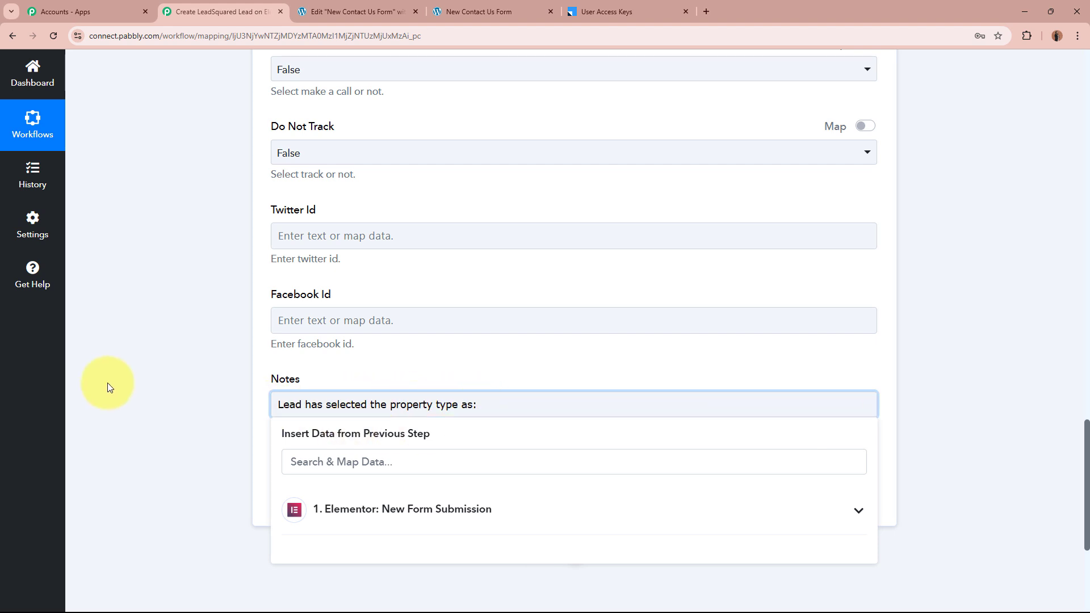
scroll(110, 381, down, 4)
click(512, 298)
click(474, 382)
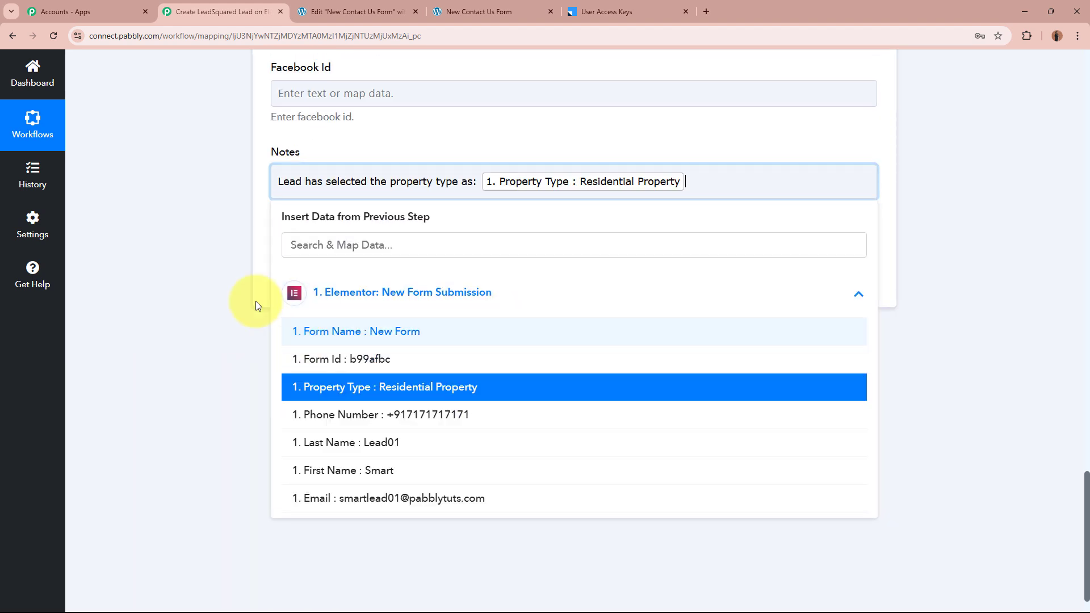
click(213, 249)
Save the action and send a test request, confirming the Success response
scroll(214, 249, up, 12)
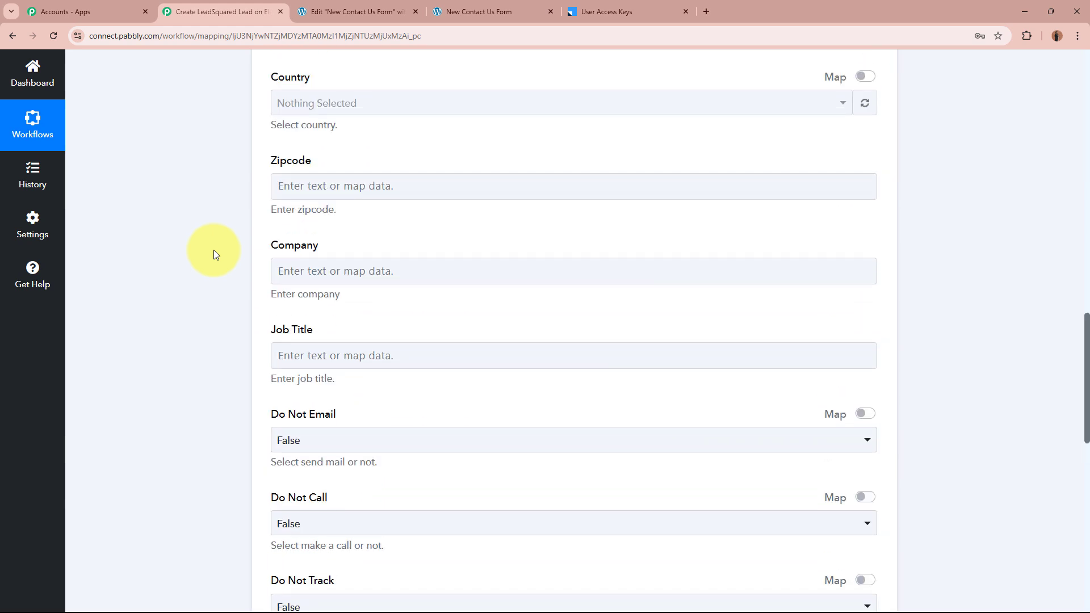
scroll(214, 250, down, 12)
click(298, 279)
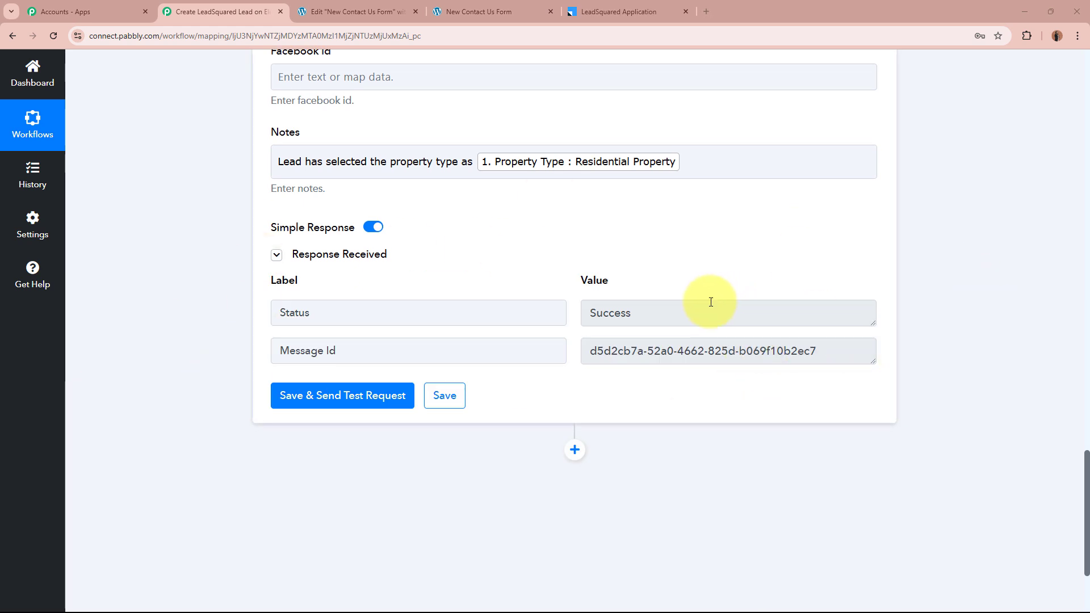
drag(706, 301, 564, 307)
Open the new test lead from My New Leads to view its Lead Details page
click(646, 421)
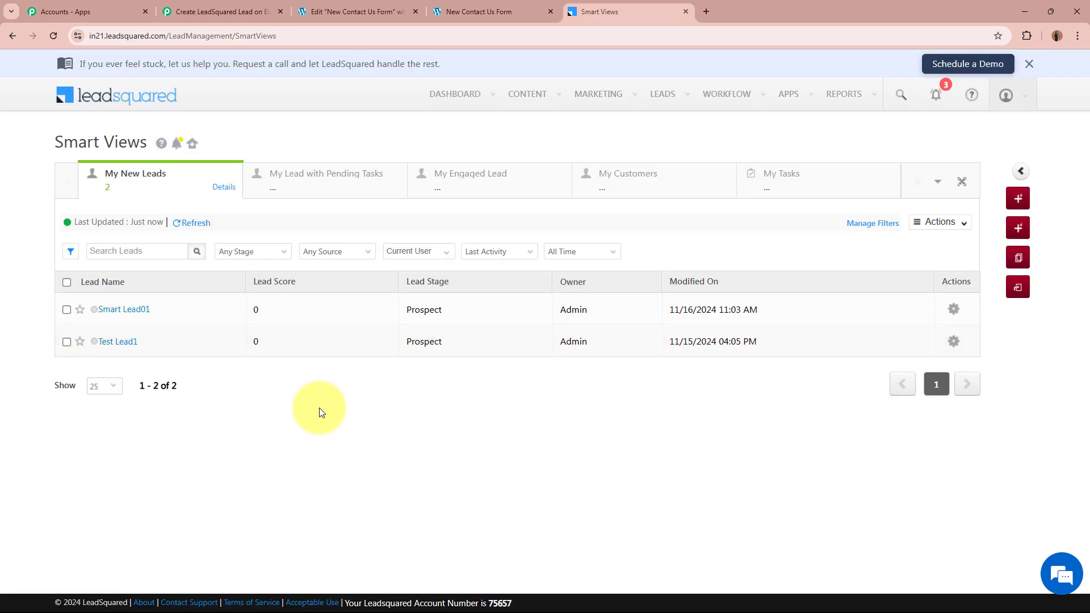
click(124, 309)
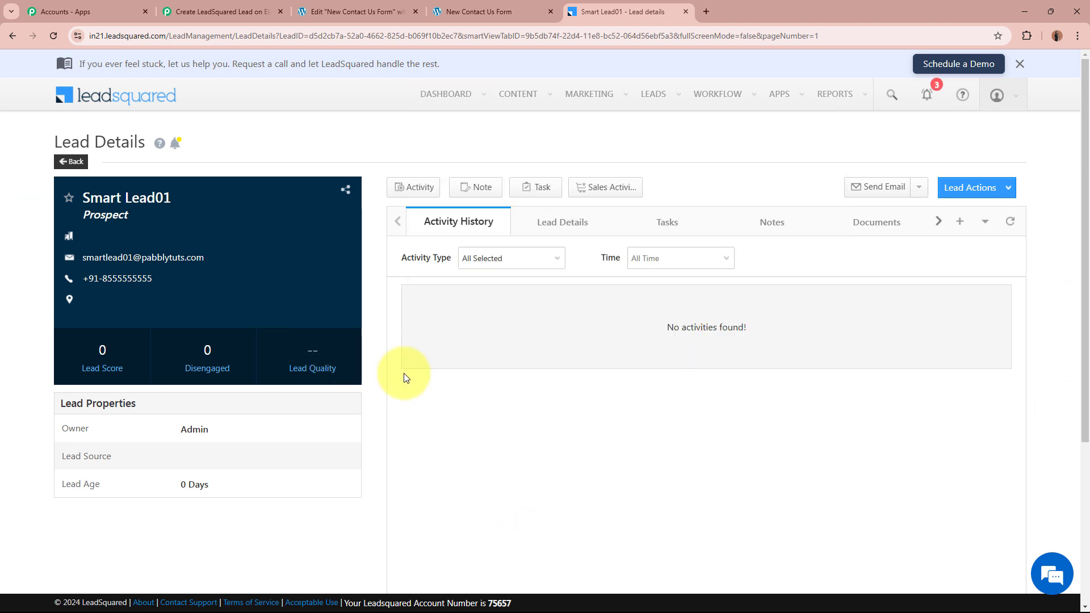
Back in Pabbly, collapse the LeadSquared Create or Update Lead action step
click(358, 11)
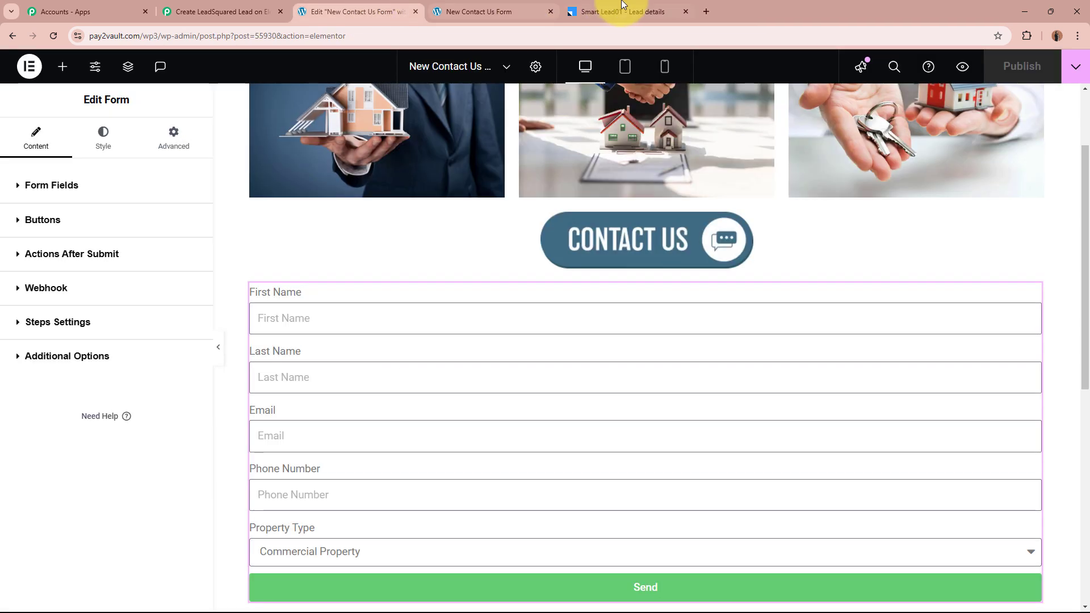
click(623, 7)
click(227, 12)
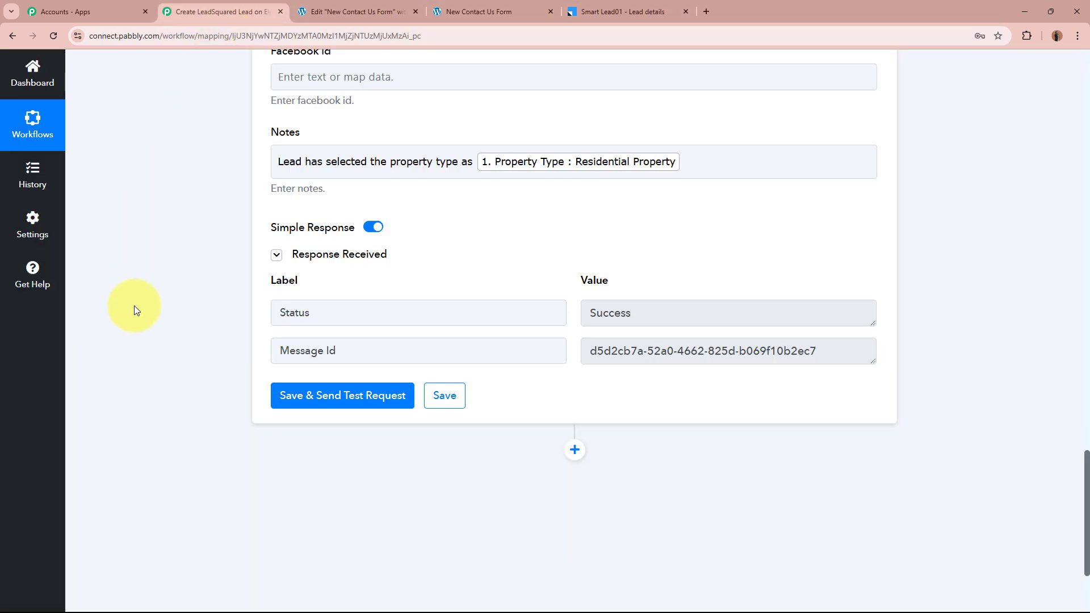
scroll(206, 295, up, 20)
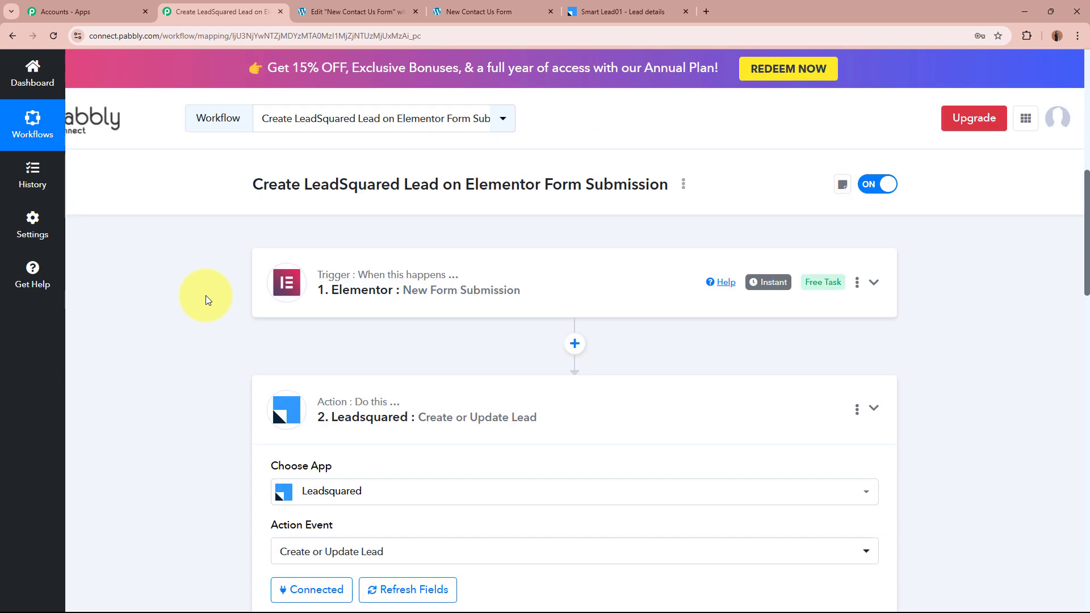
click(555, 416)
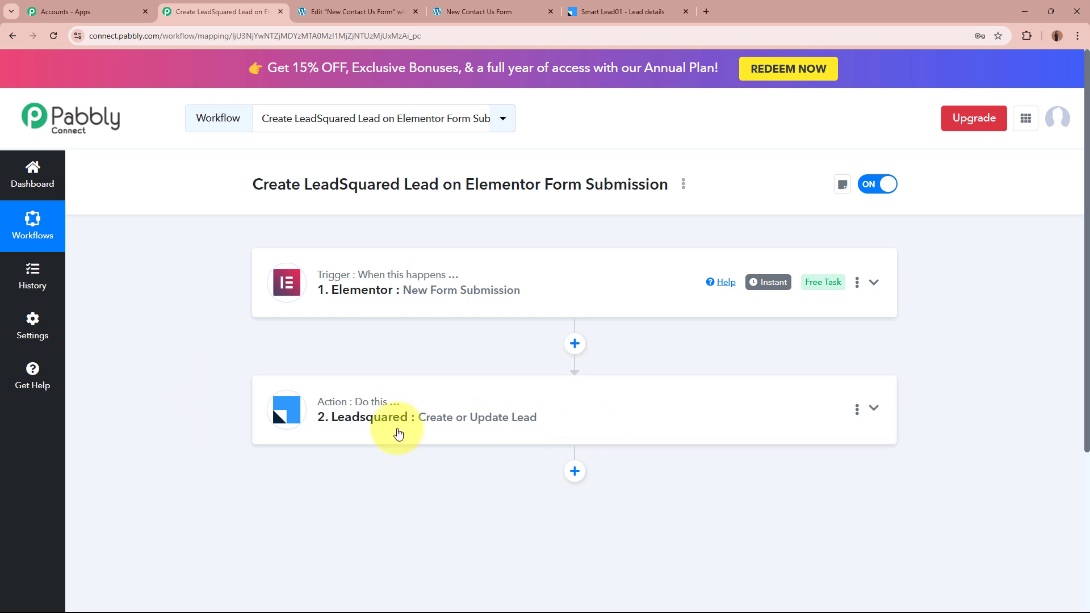
Flip through the LeadSquared and Elementor tabs, then return to the Pabbly workflow
click(630, 11)
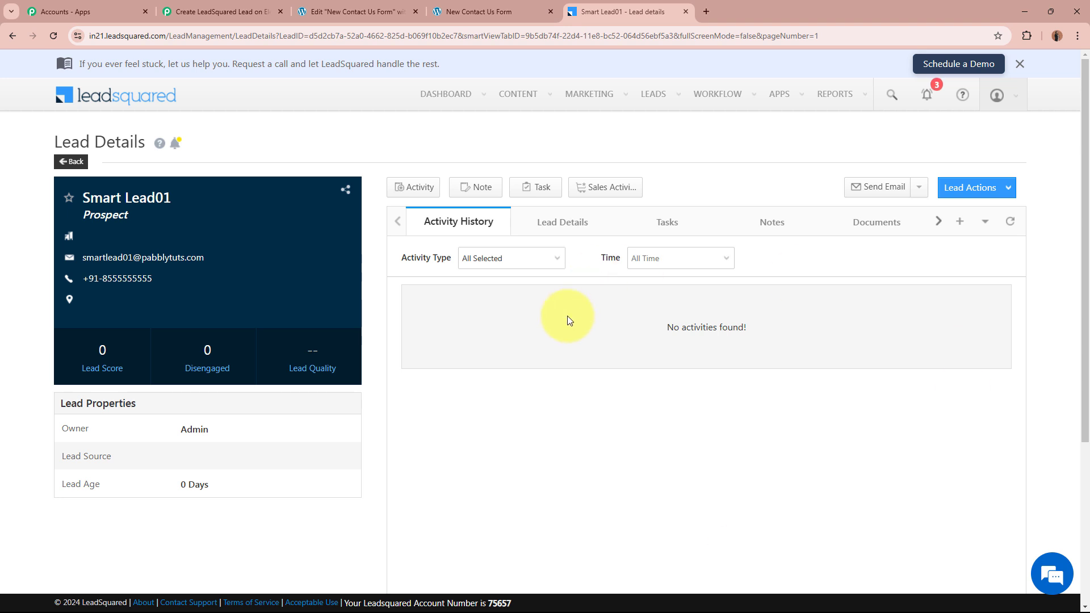
click(393, 8)
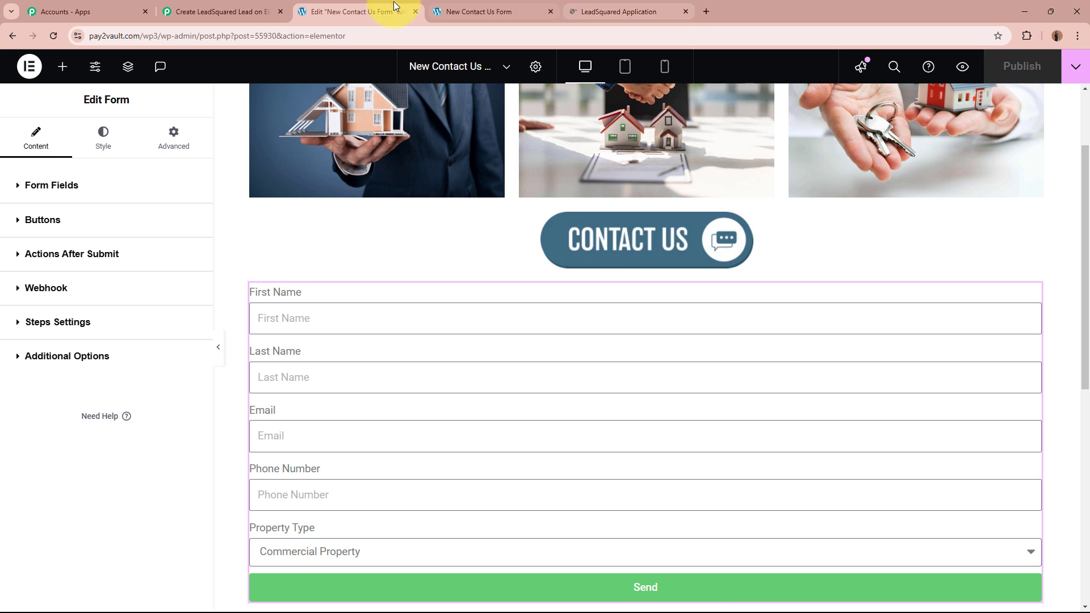
click(210, 8)
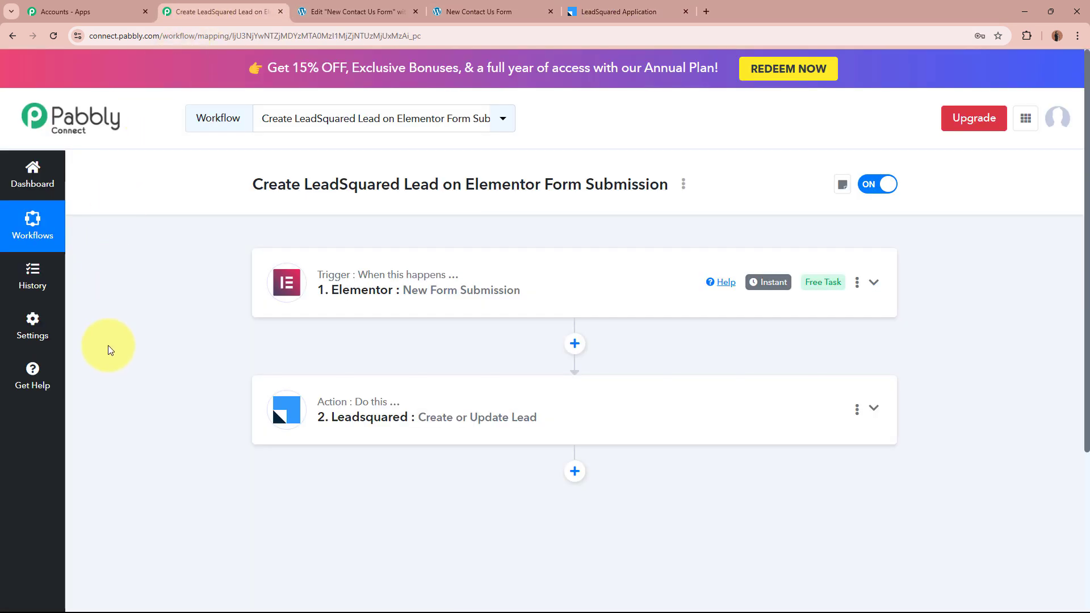